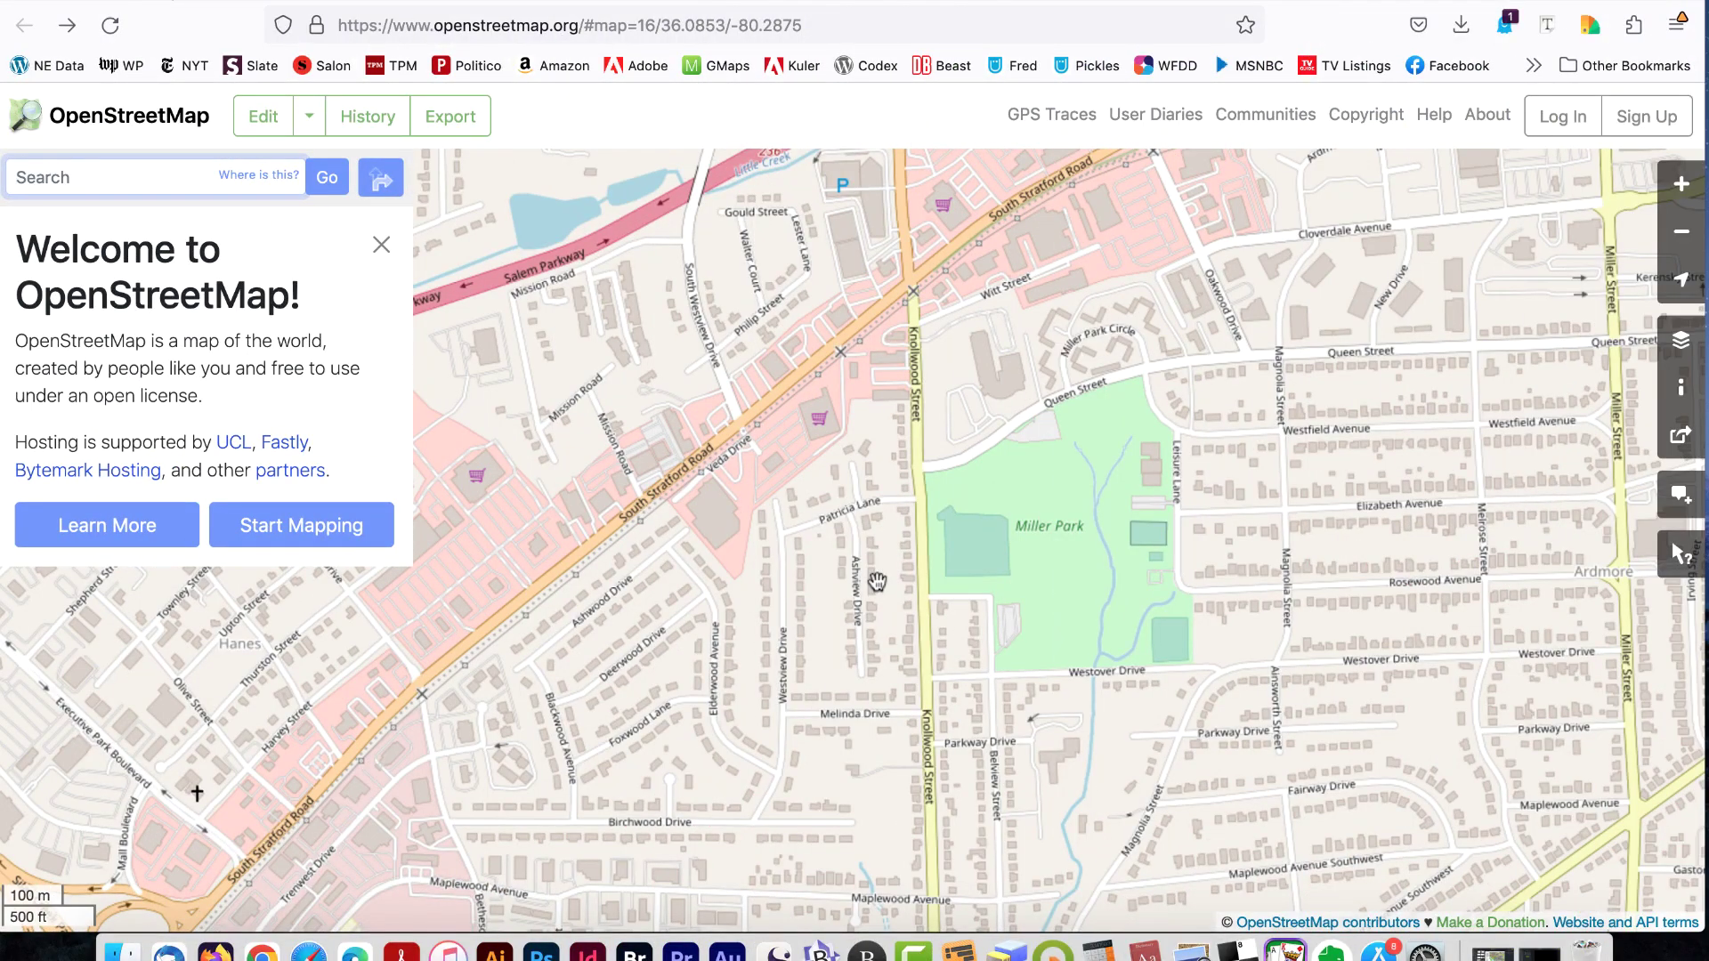
Step: Sign in to OpenStreetMap and pan the map toward Miller Park
left_click(1648, 120)
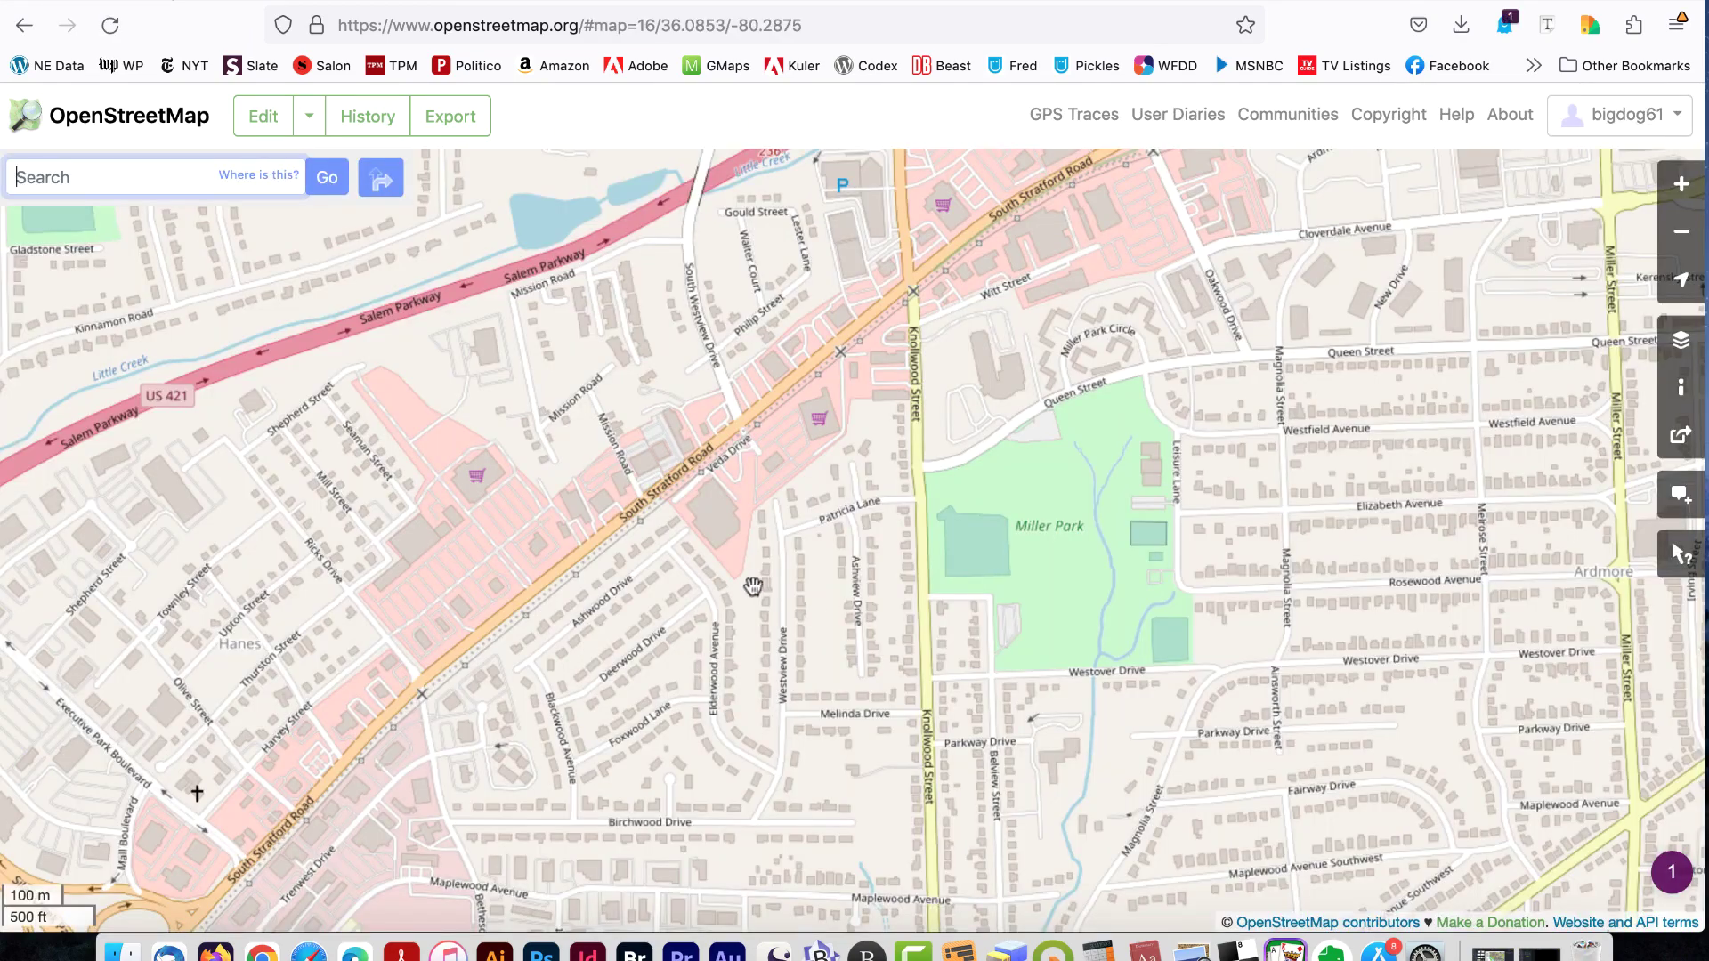
left_click(752, 586)
key("Down")
key("Down")
key("Right")
key("Right")
key("Right")
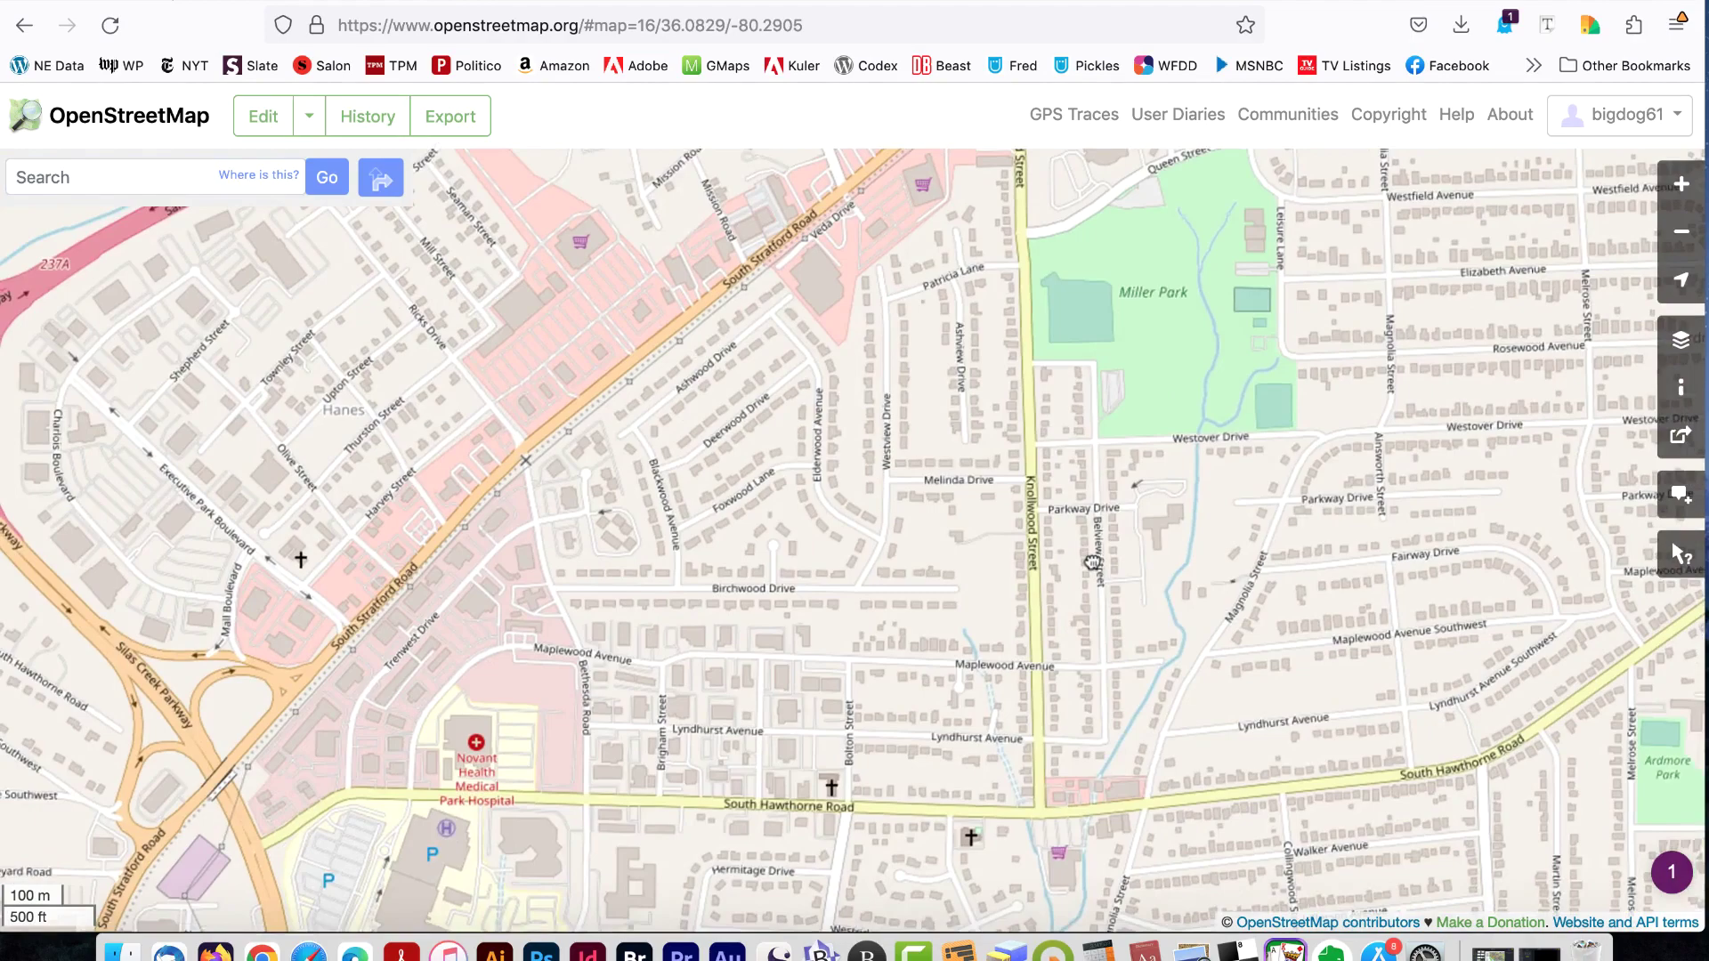
Step: Frame Miller Park and export its area data as map.osm (636 KB)
key("Up")
key("Up")
key("Up")
key("plus")
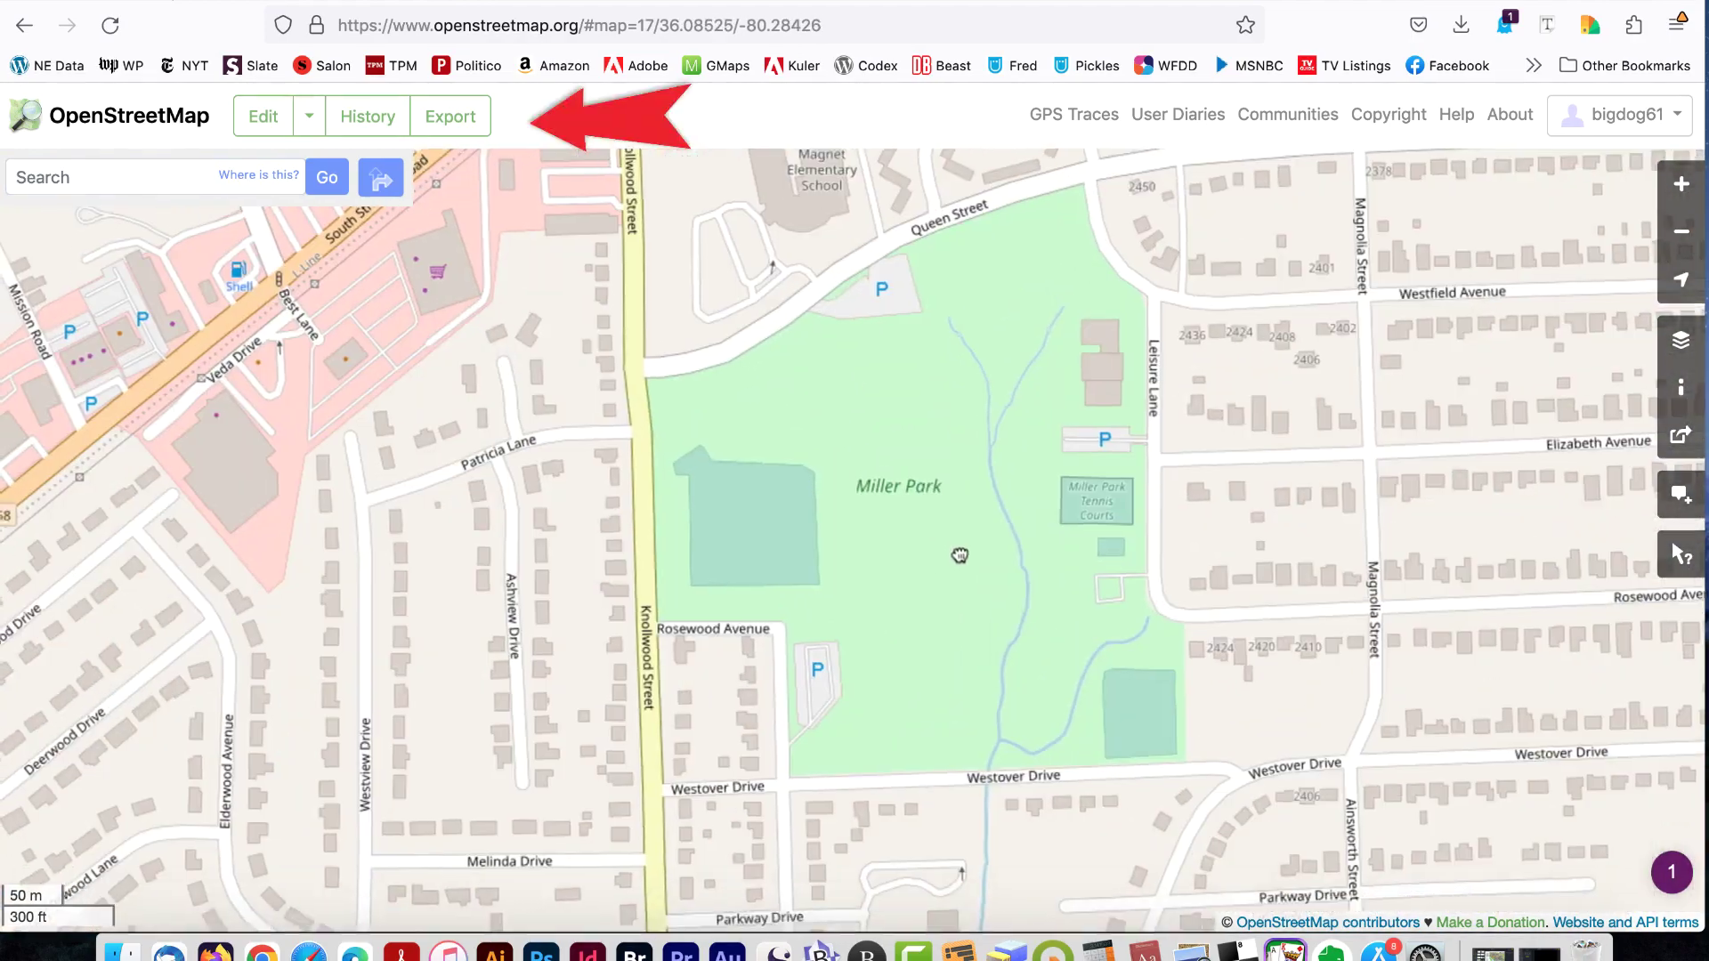
key("Left")
key("Left")
key("Left")
key("Left")
key("Left")
key("Left")
left_click(474, 121)
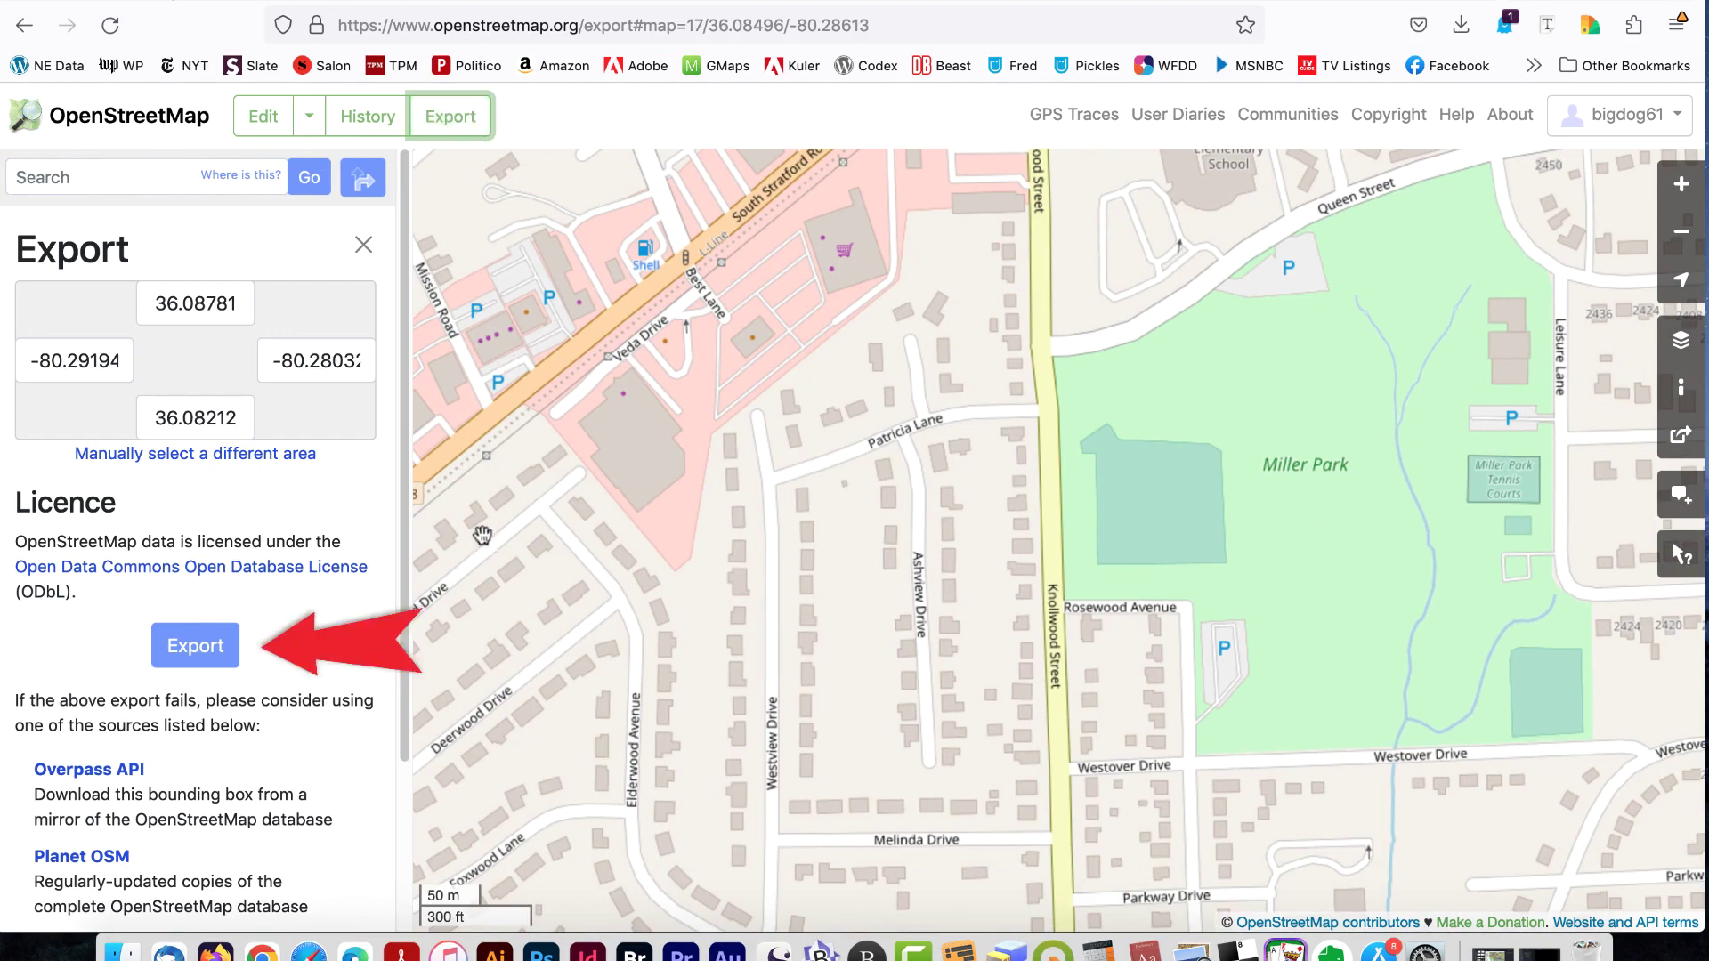
left_click(207, 653)
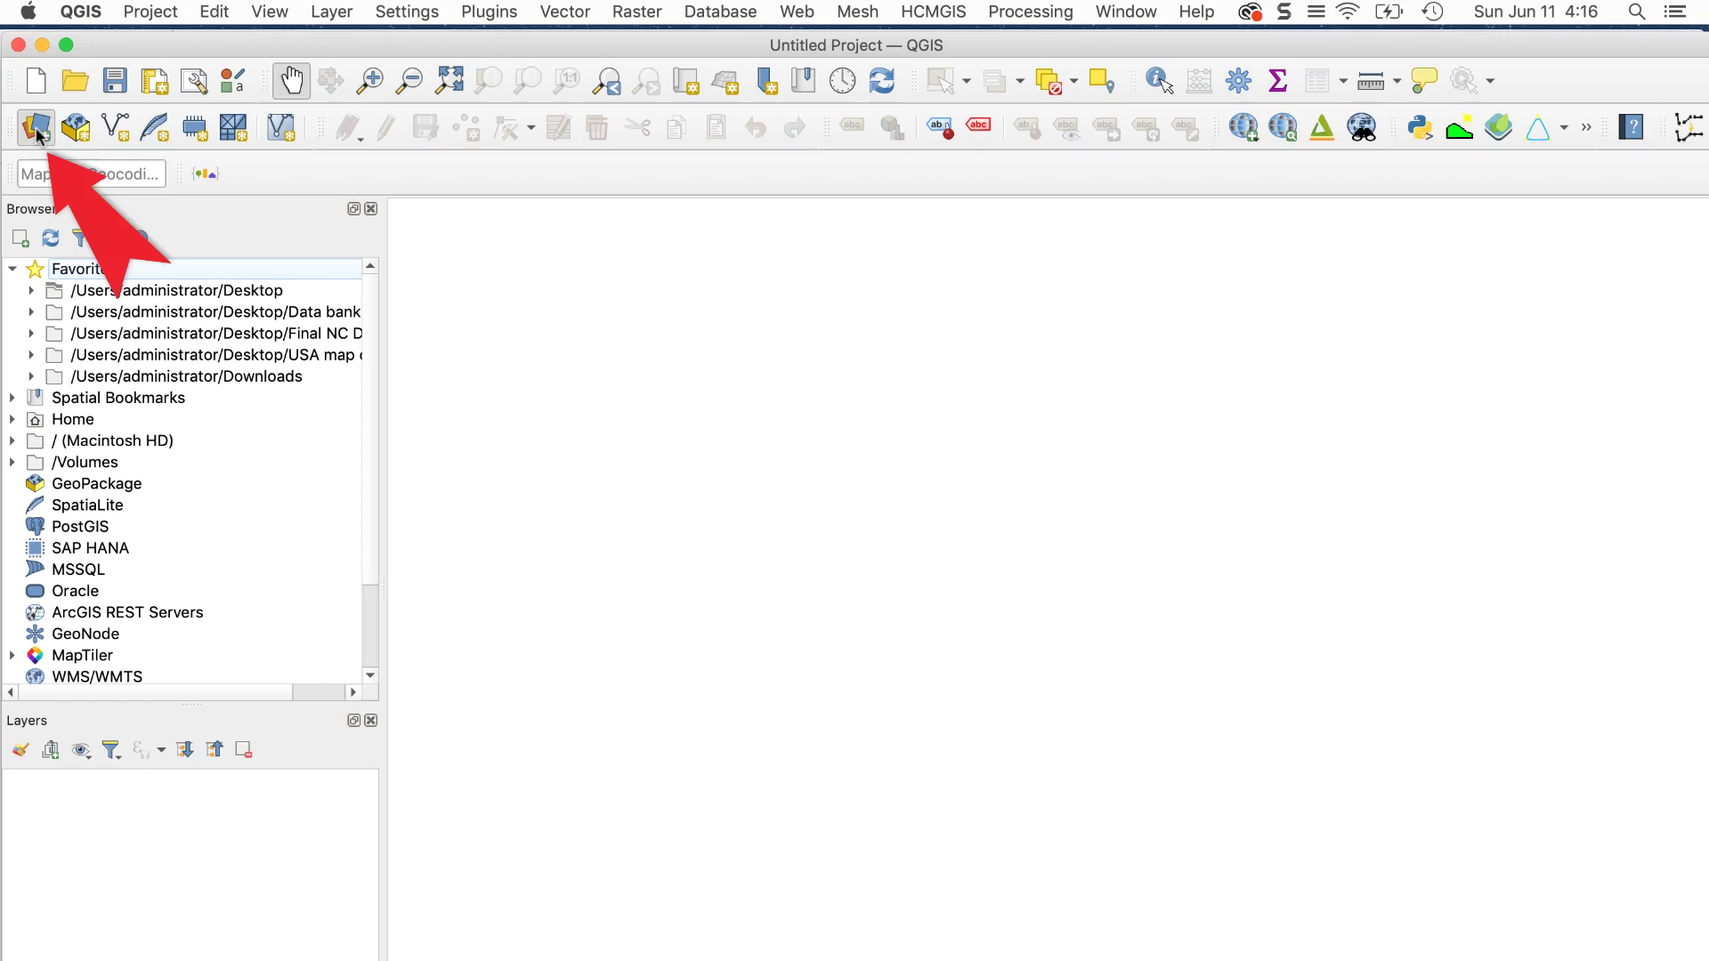
Step: Add map.osm as a vector source, loading all its OSM sublayers as a group
left_click(37, 129)
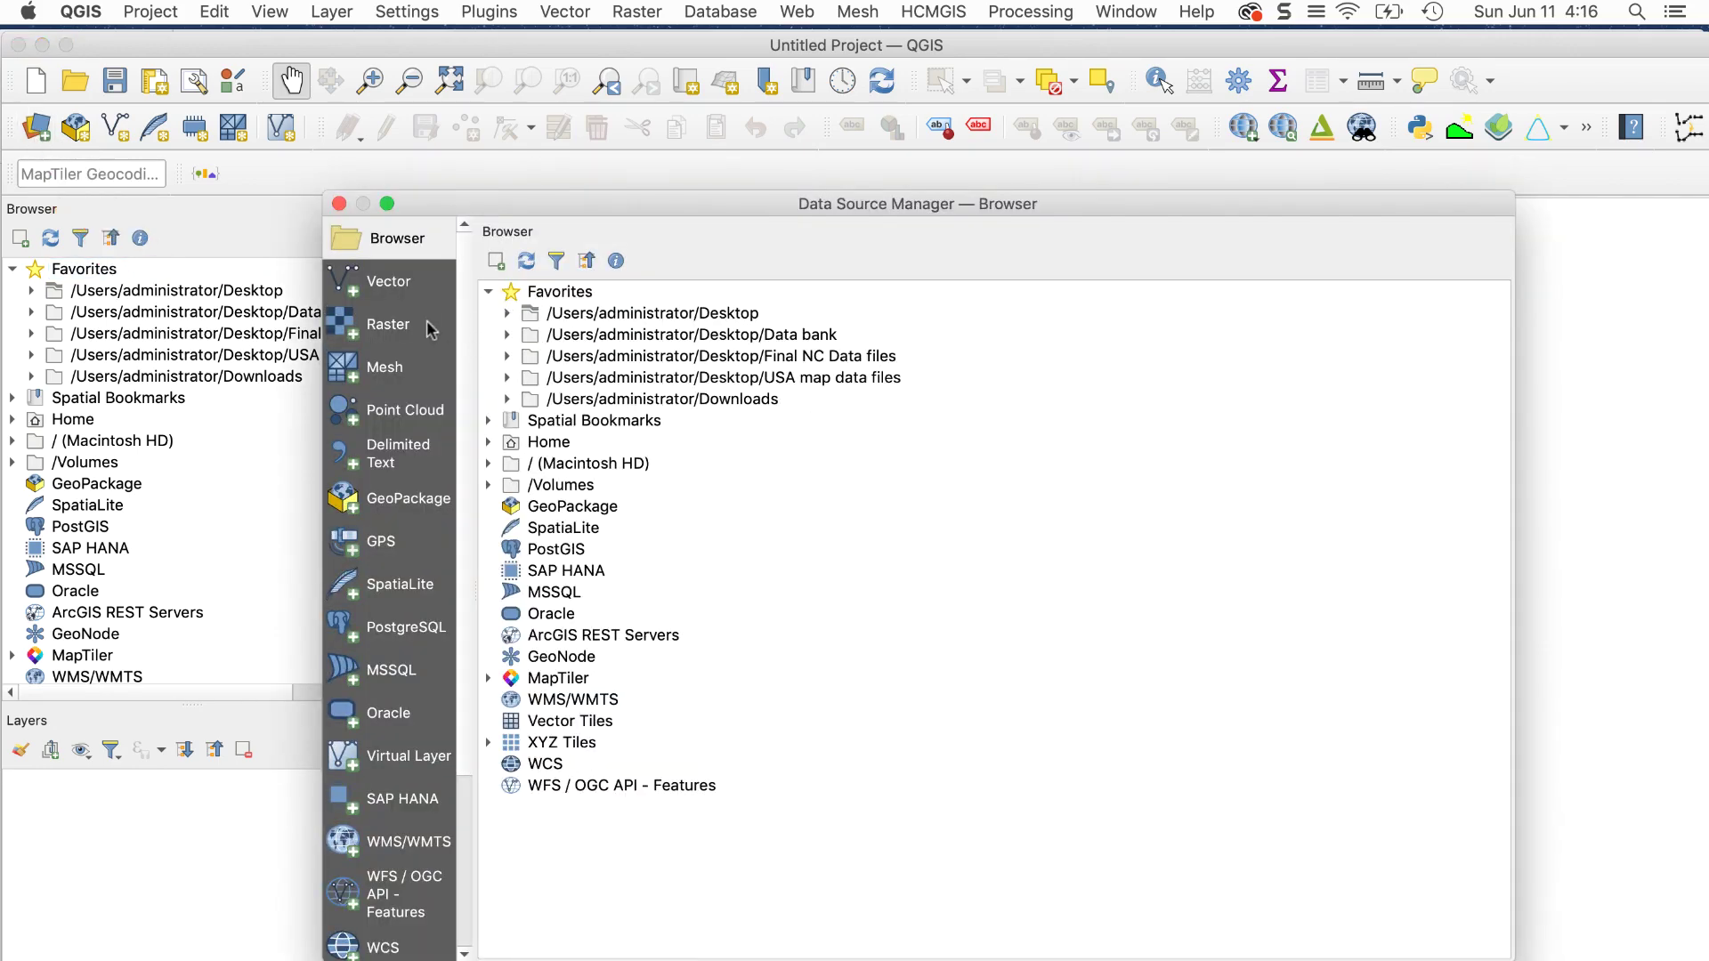
left_click(374, 279)
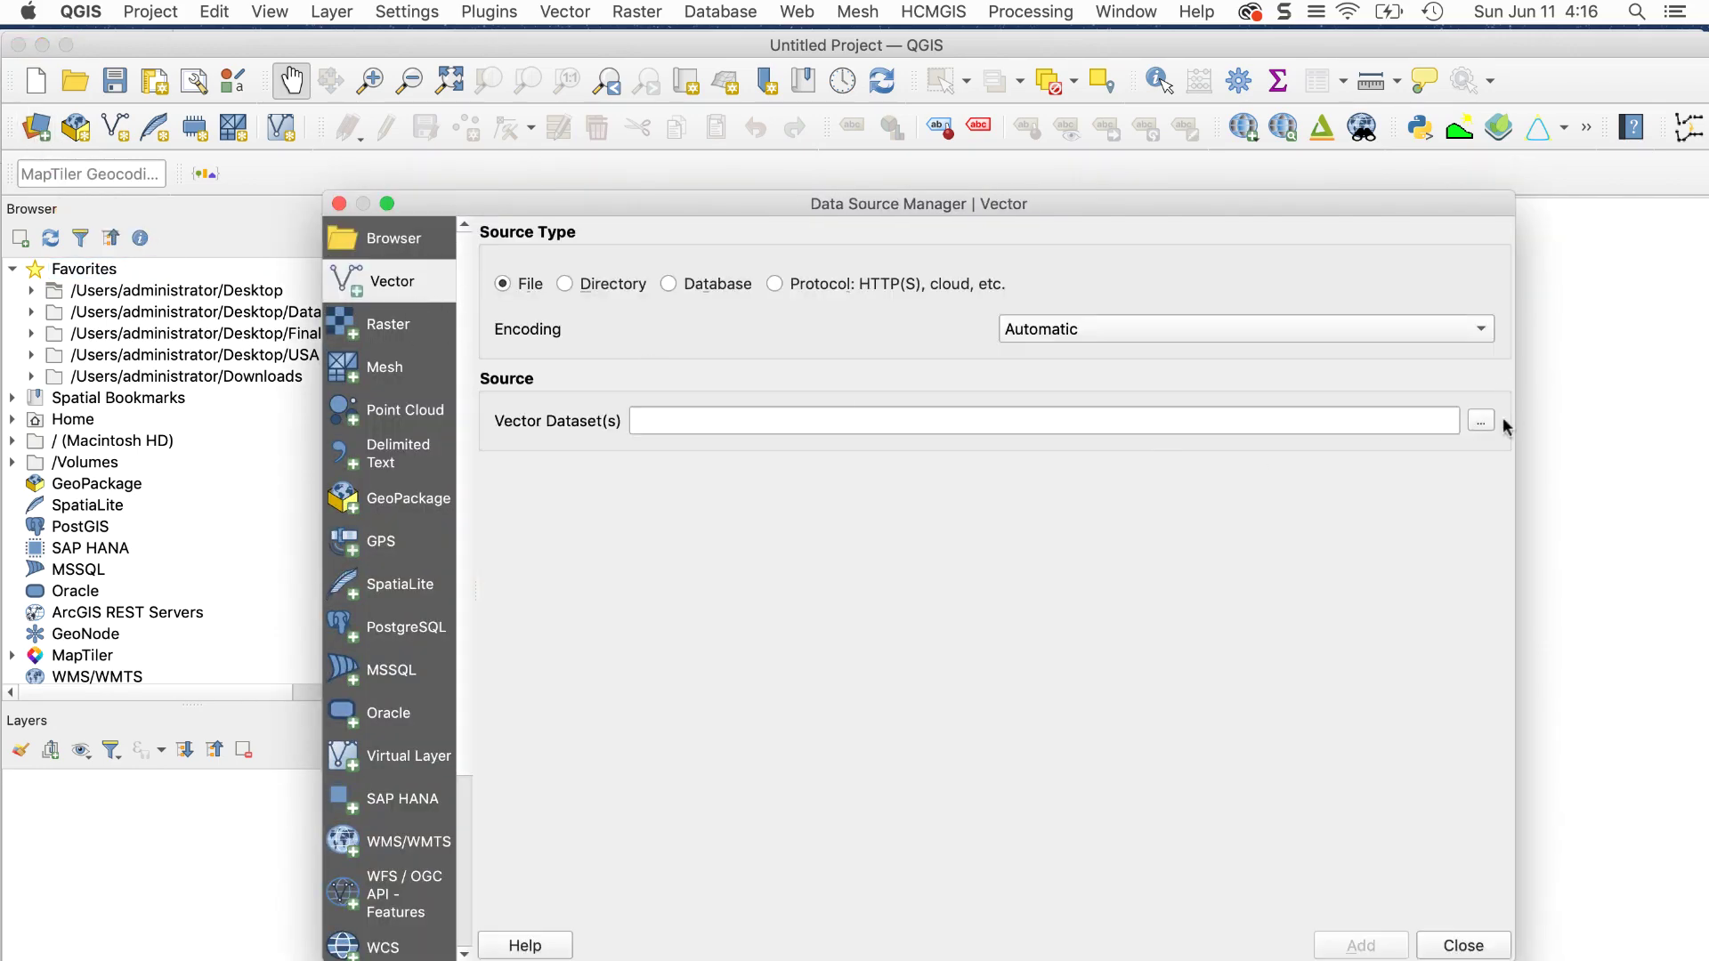
left_click(1481, 422)
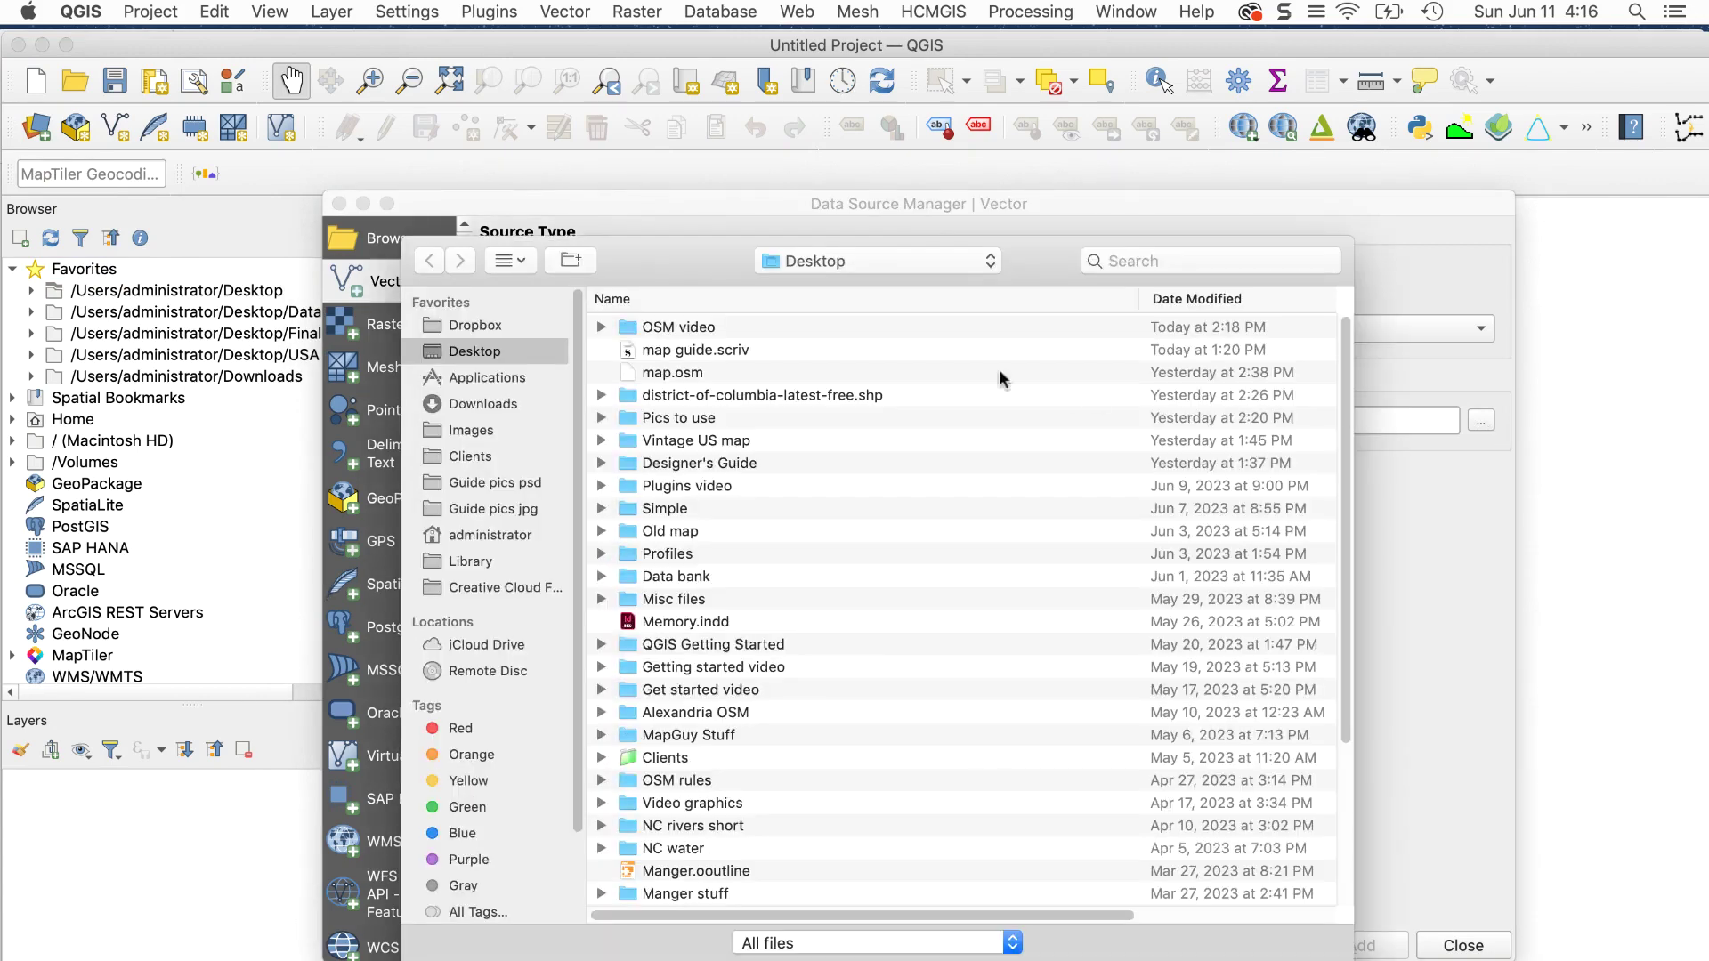
left_click(743, 368)
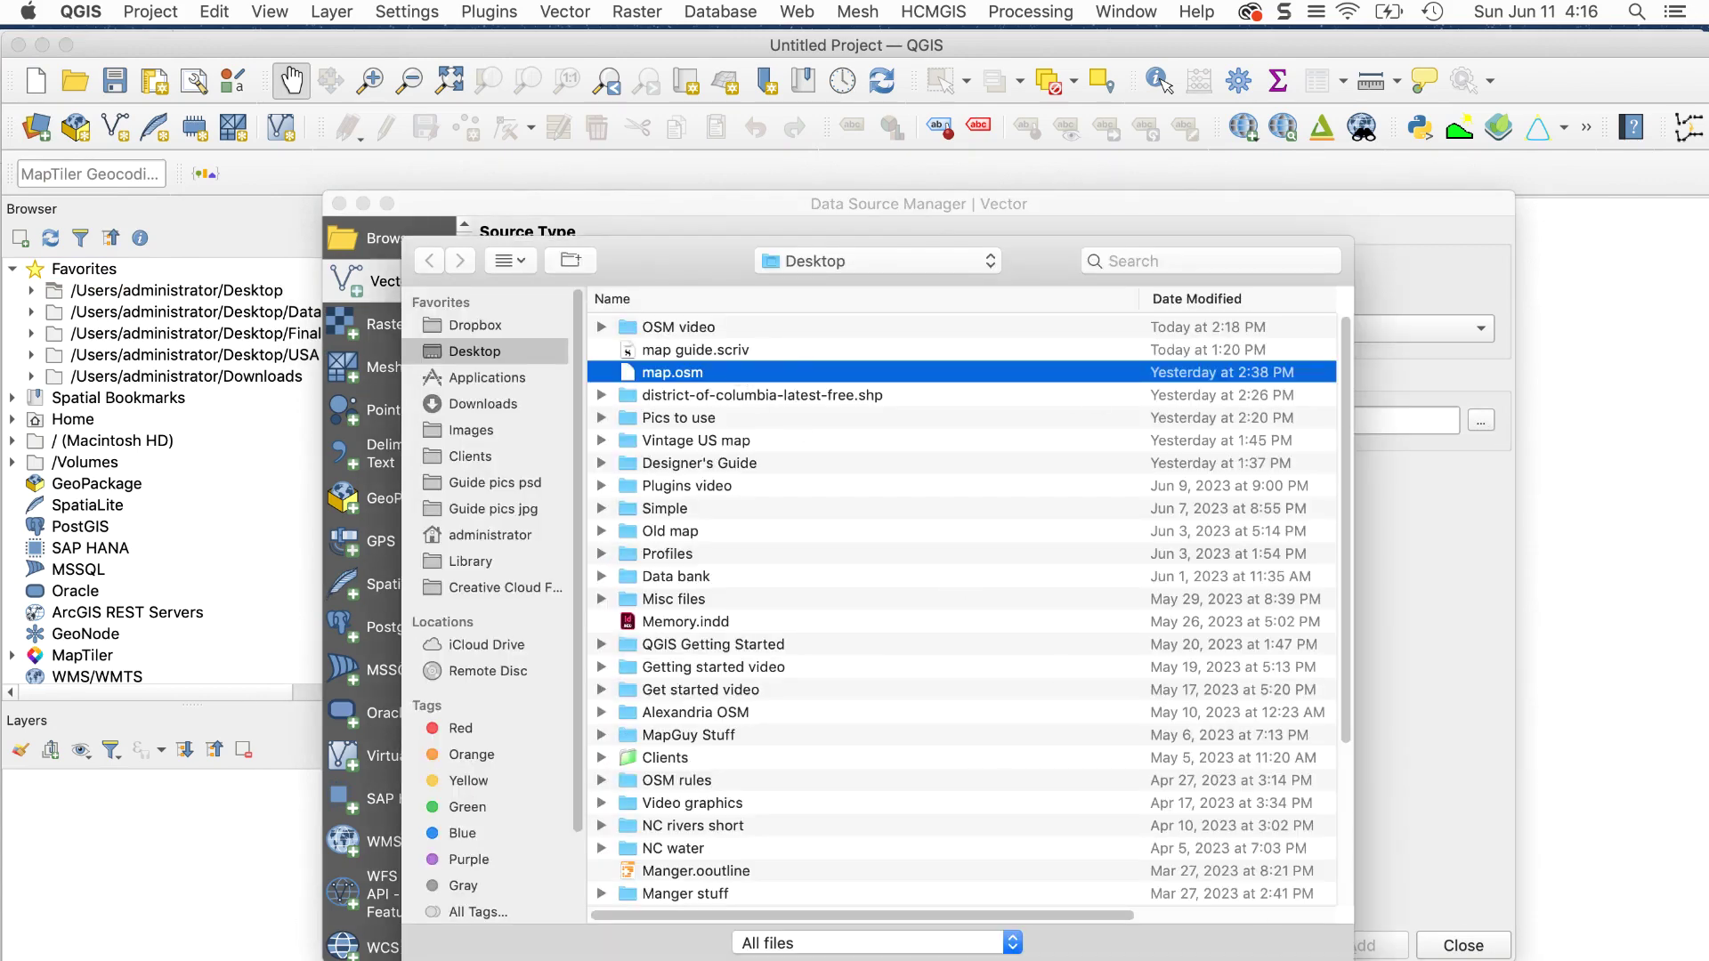
key("Return")
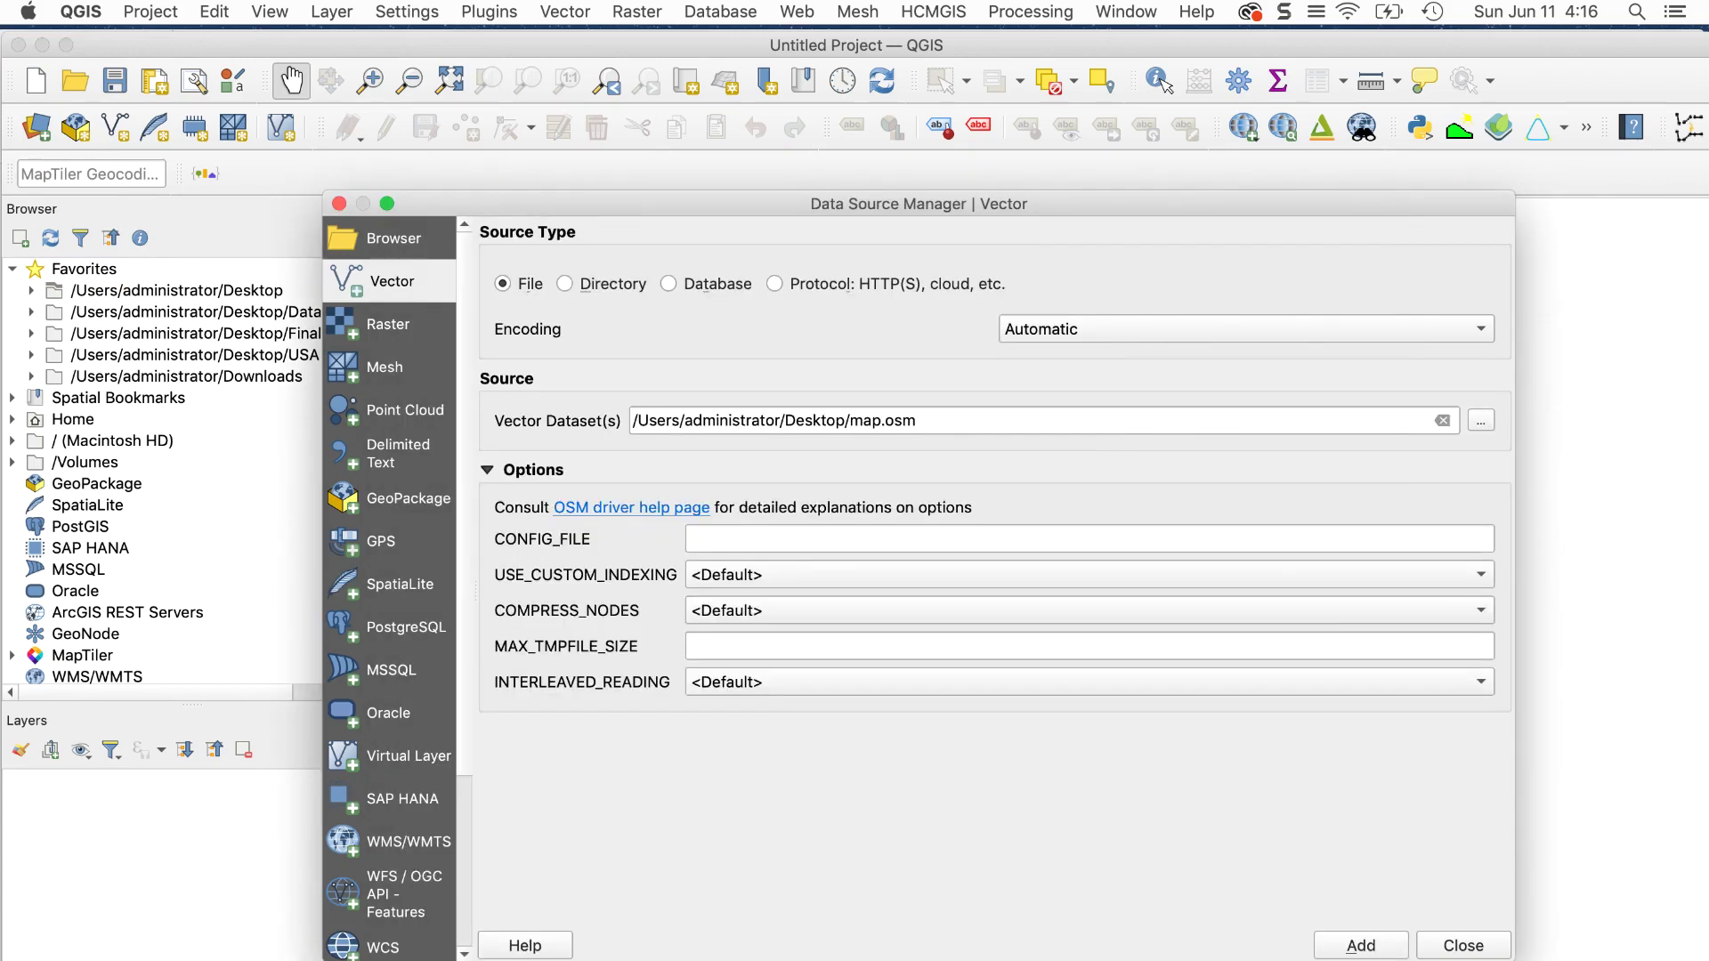
left_click(1360, 945)
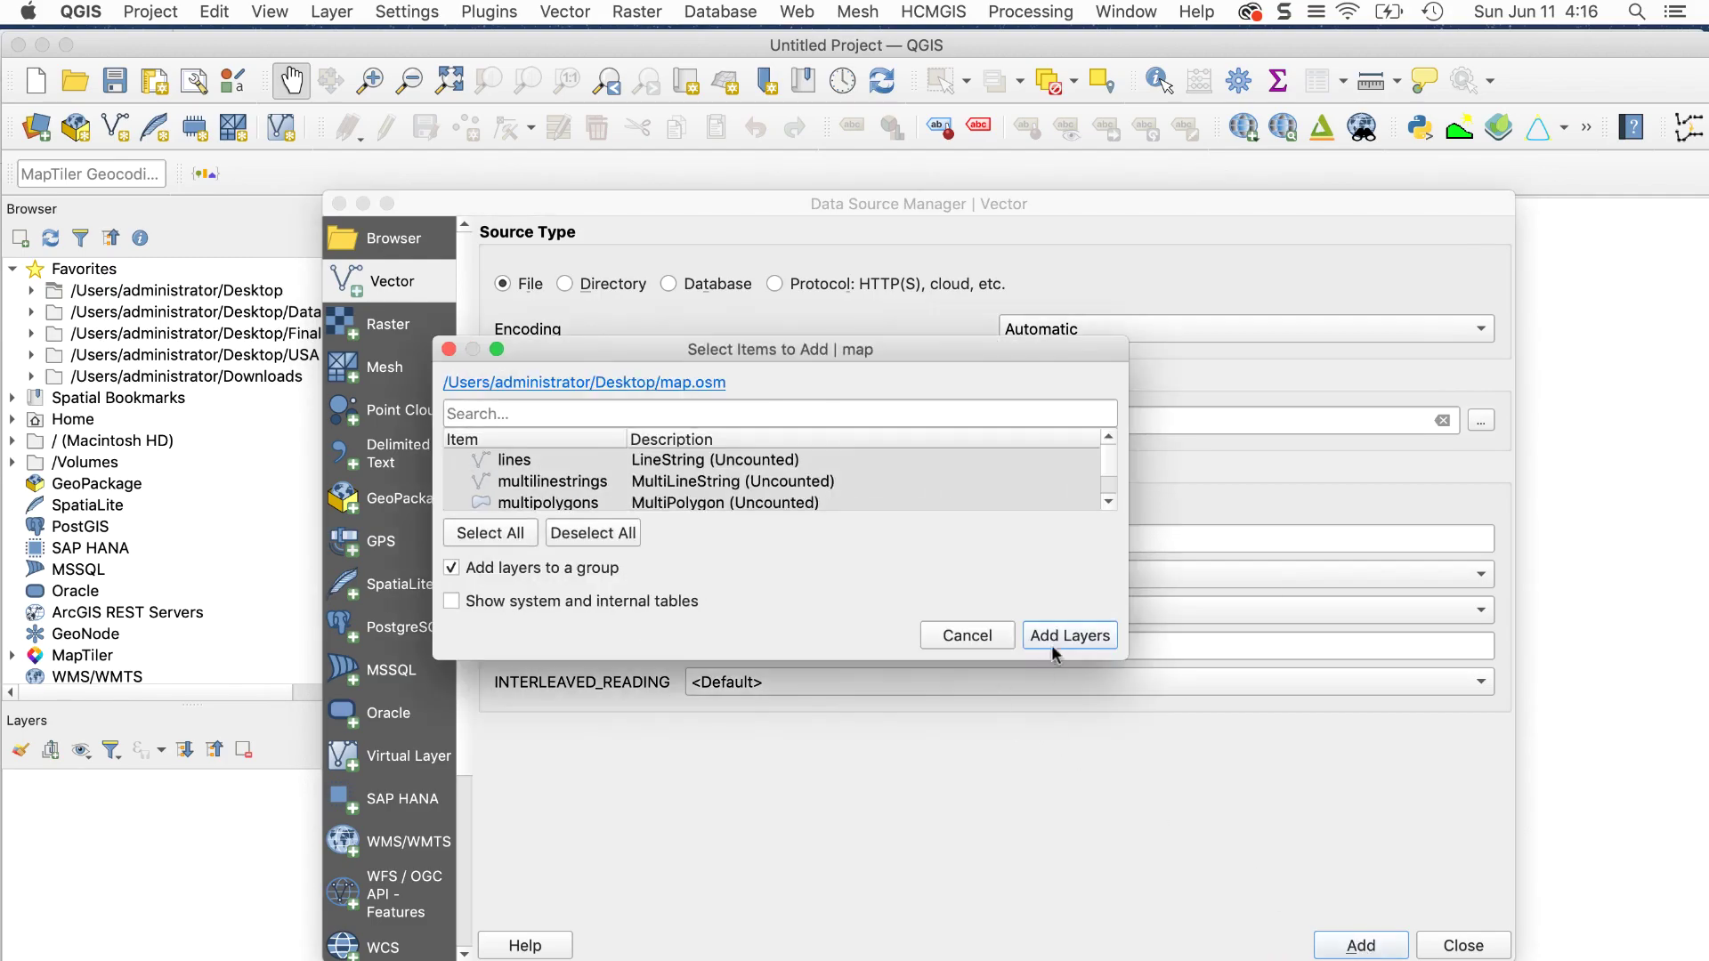
left_click(1073, 634)
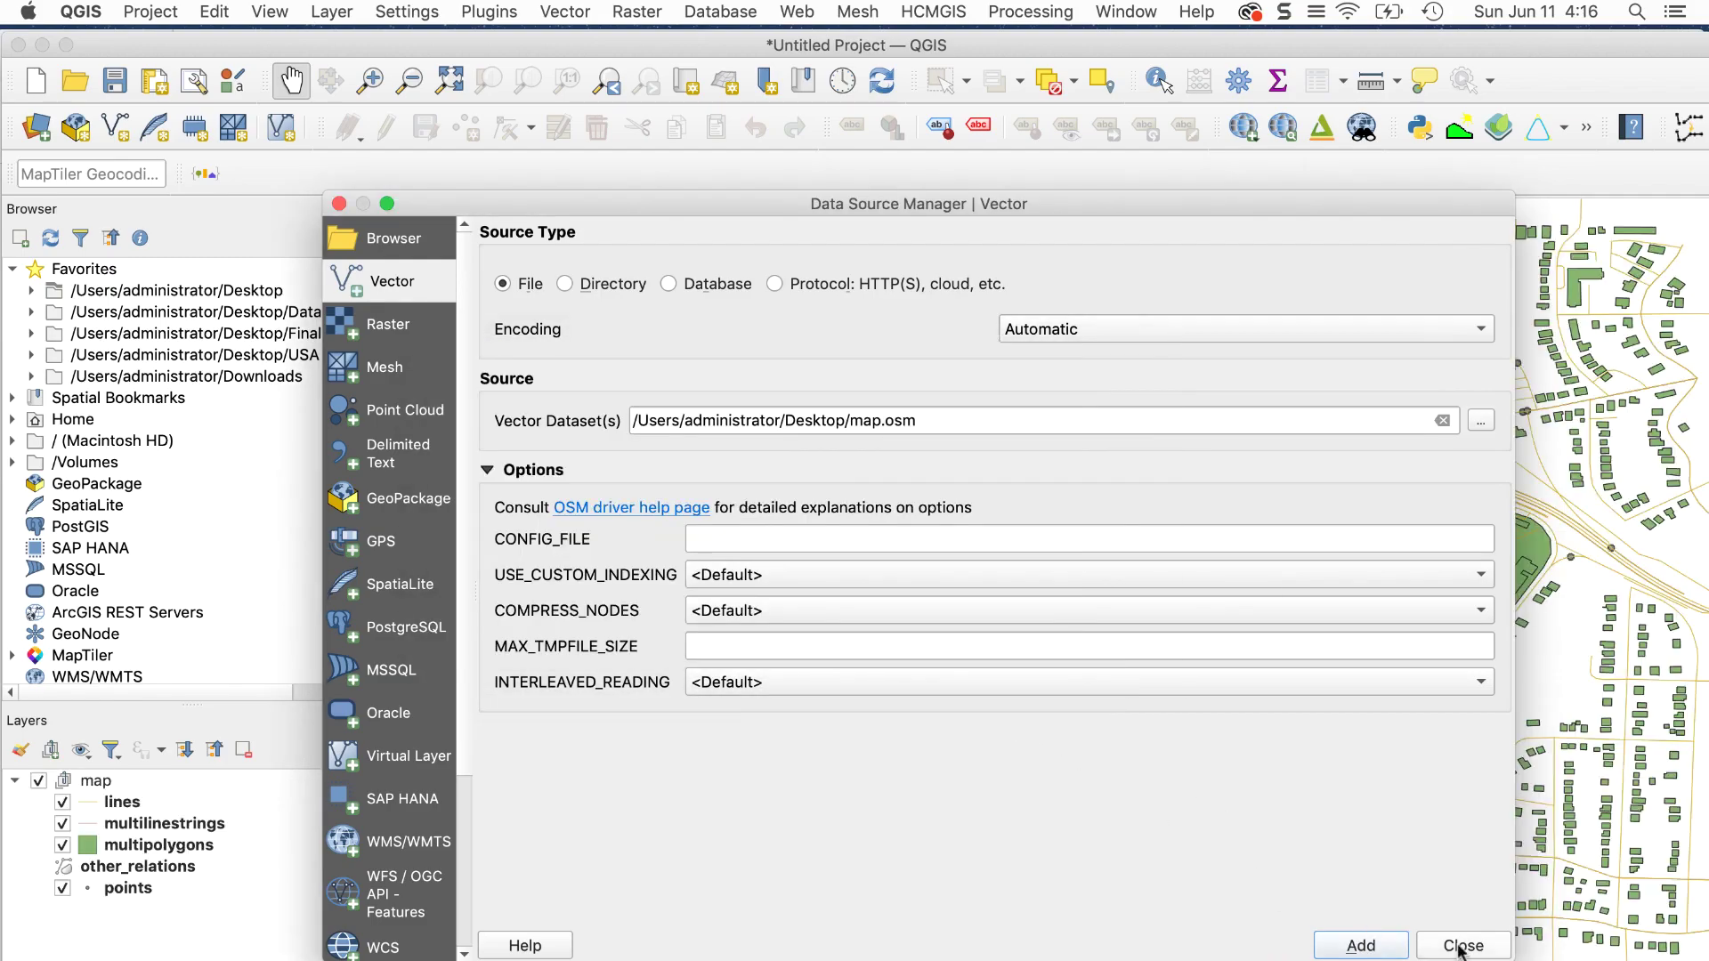
left_click(1462, 945)
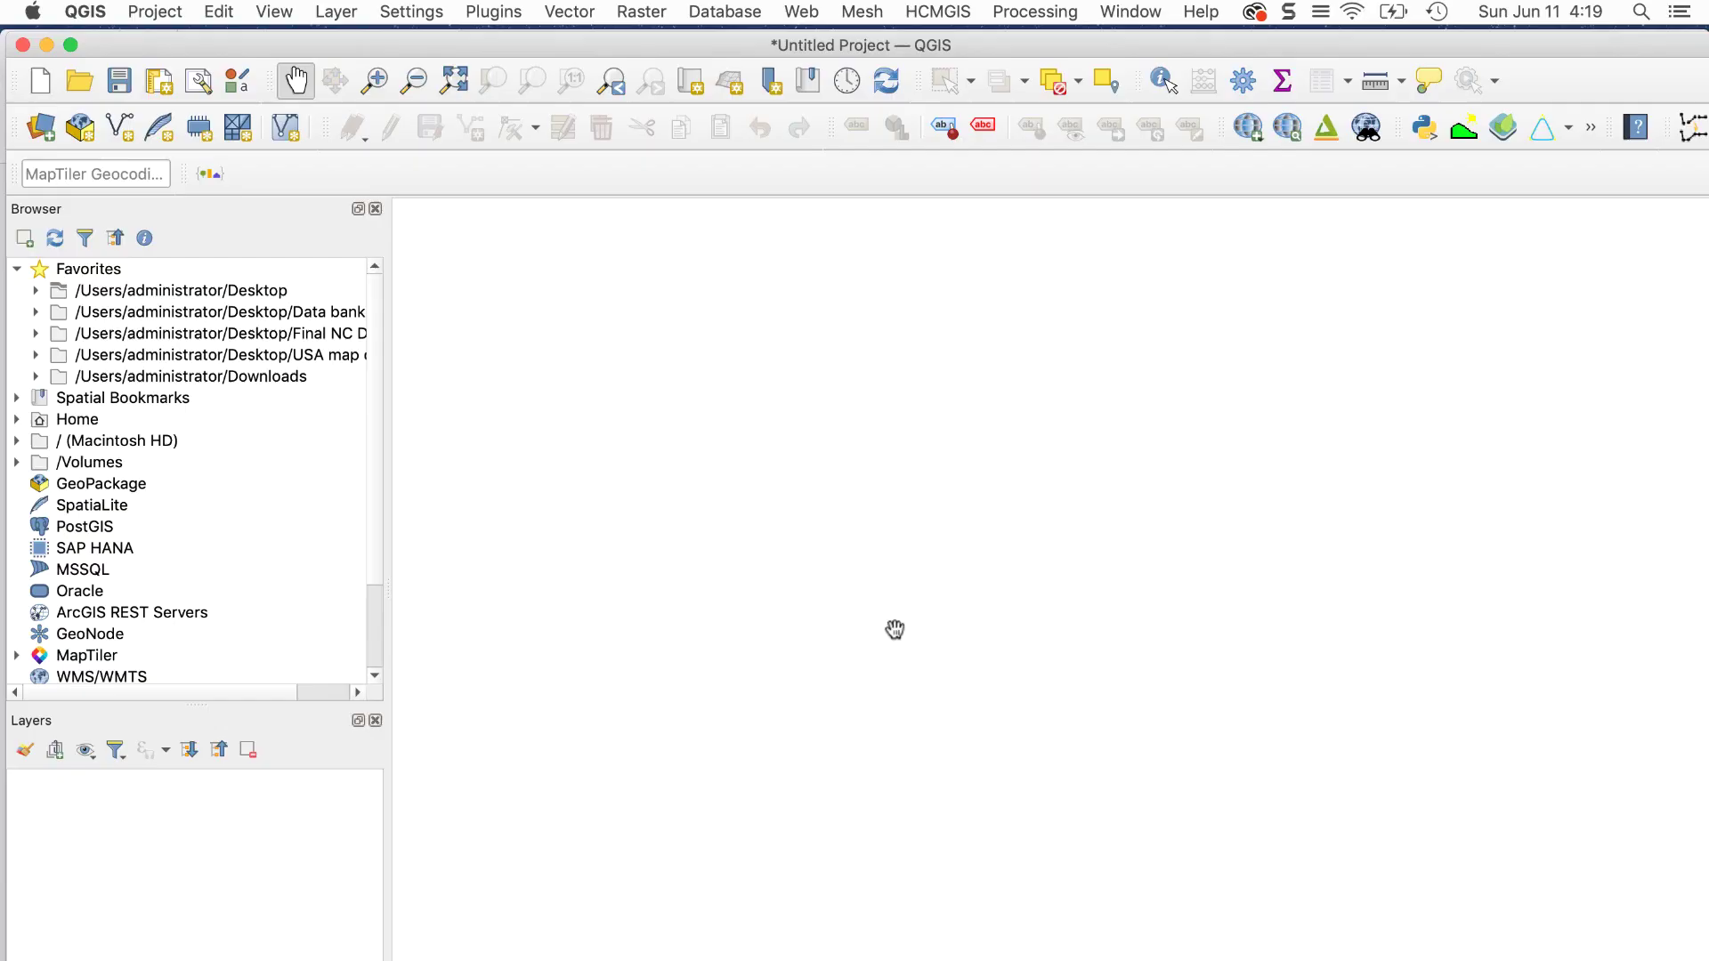
Step: In the plugin manager, confirm QuickOSM 2.2.2 is installed
left_click(494, 12)
left_click(511, 44)
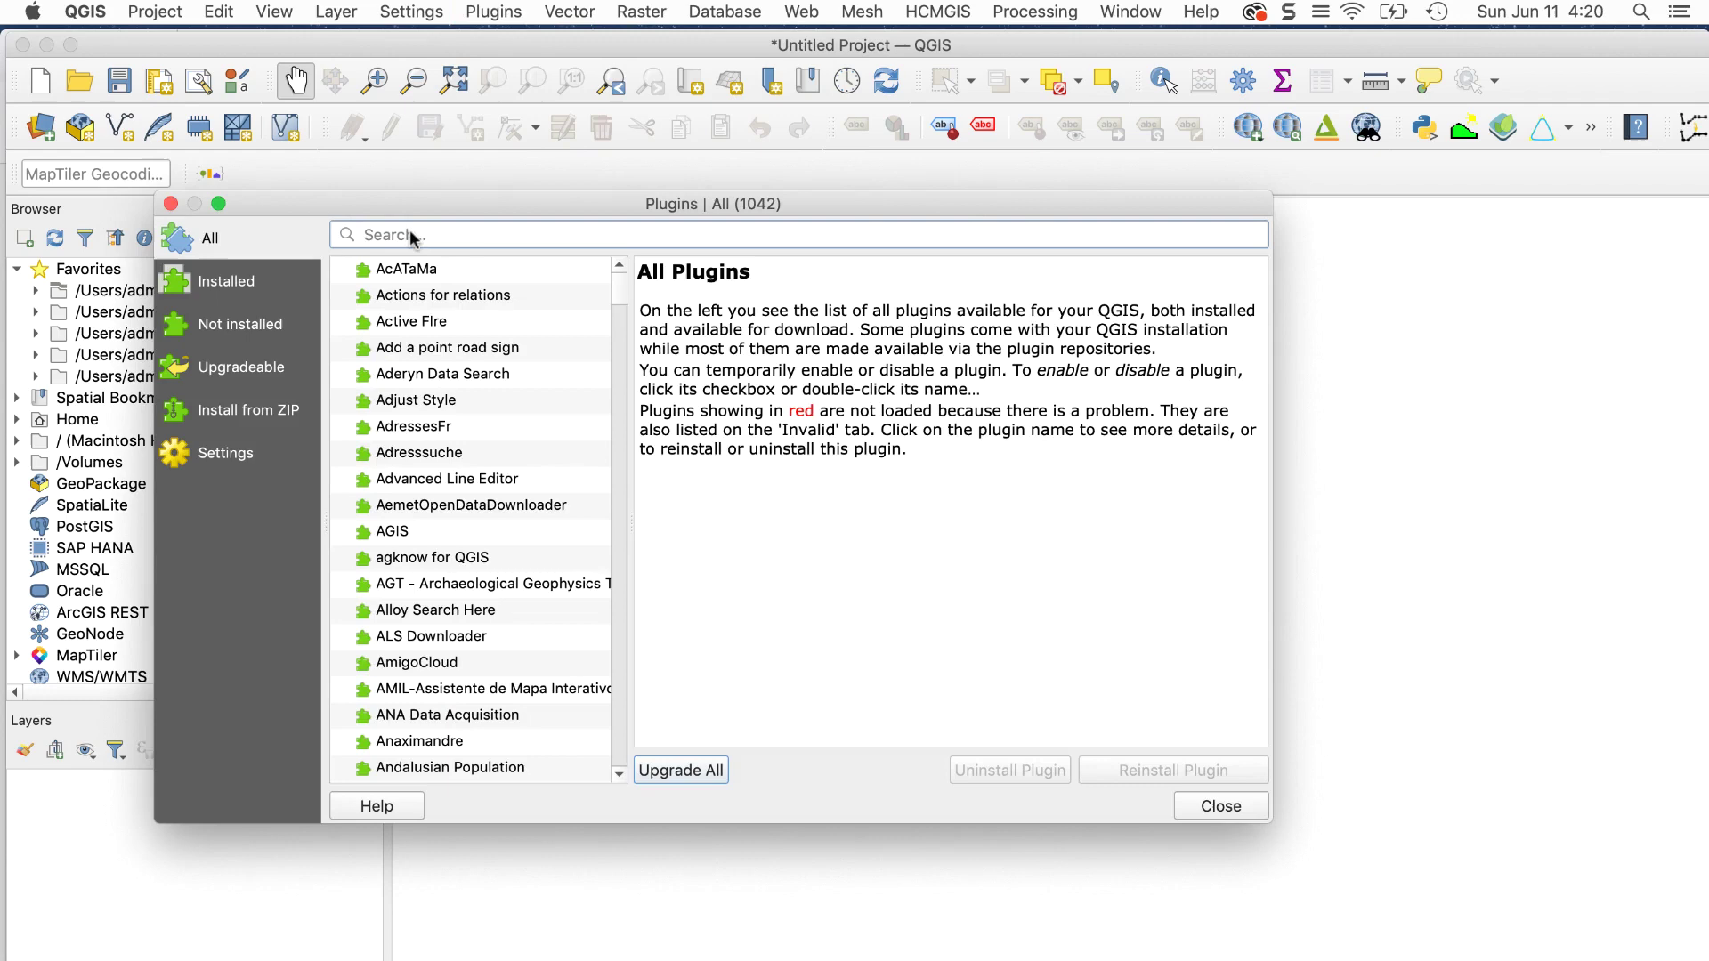
left_click(410, 236)
type("quickosm")
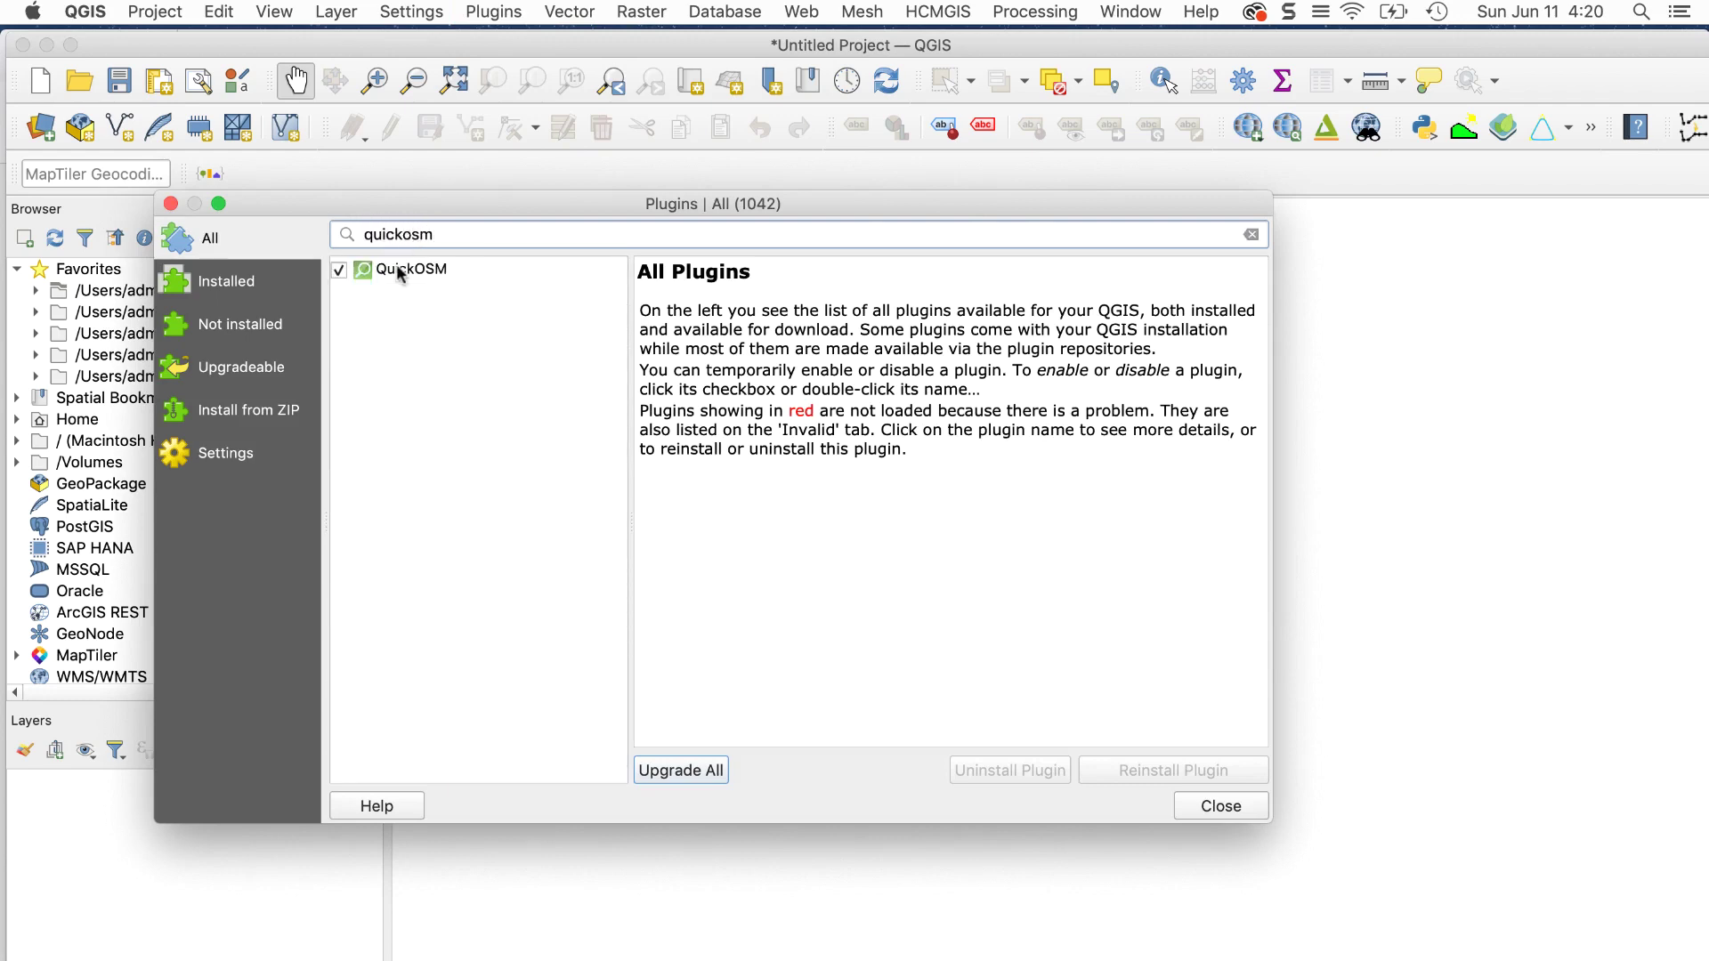
left_click(399, 270)
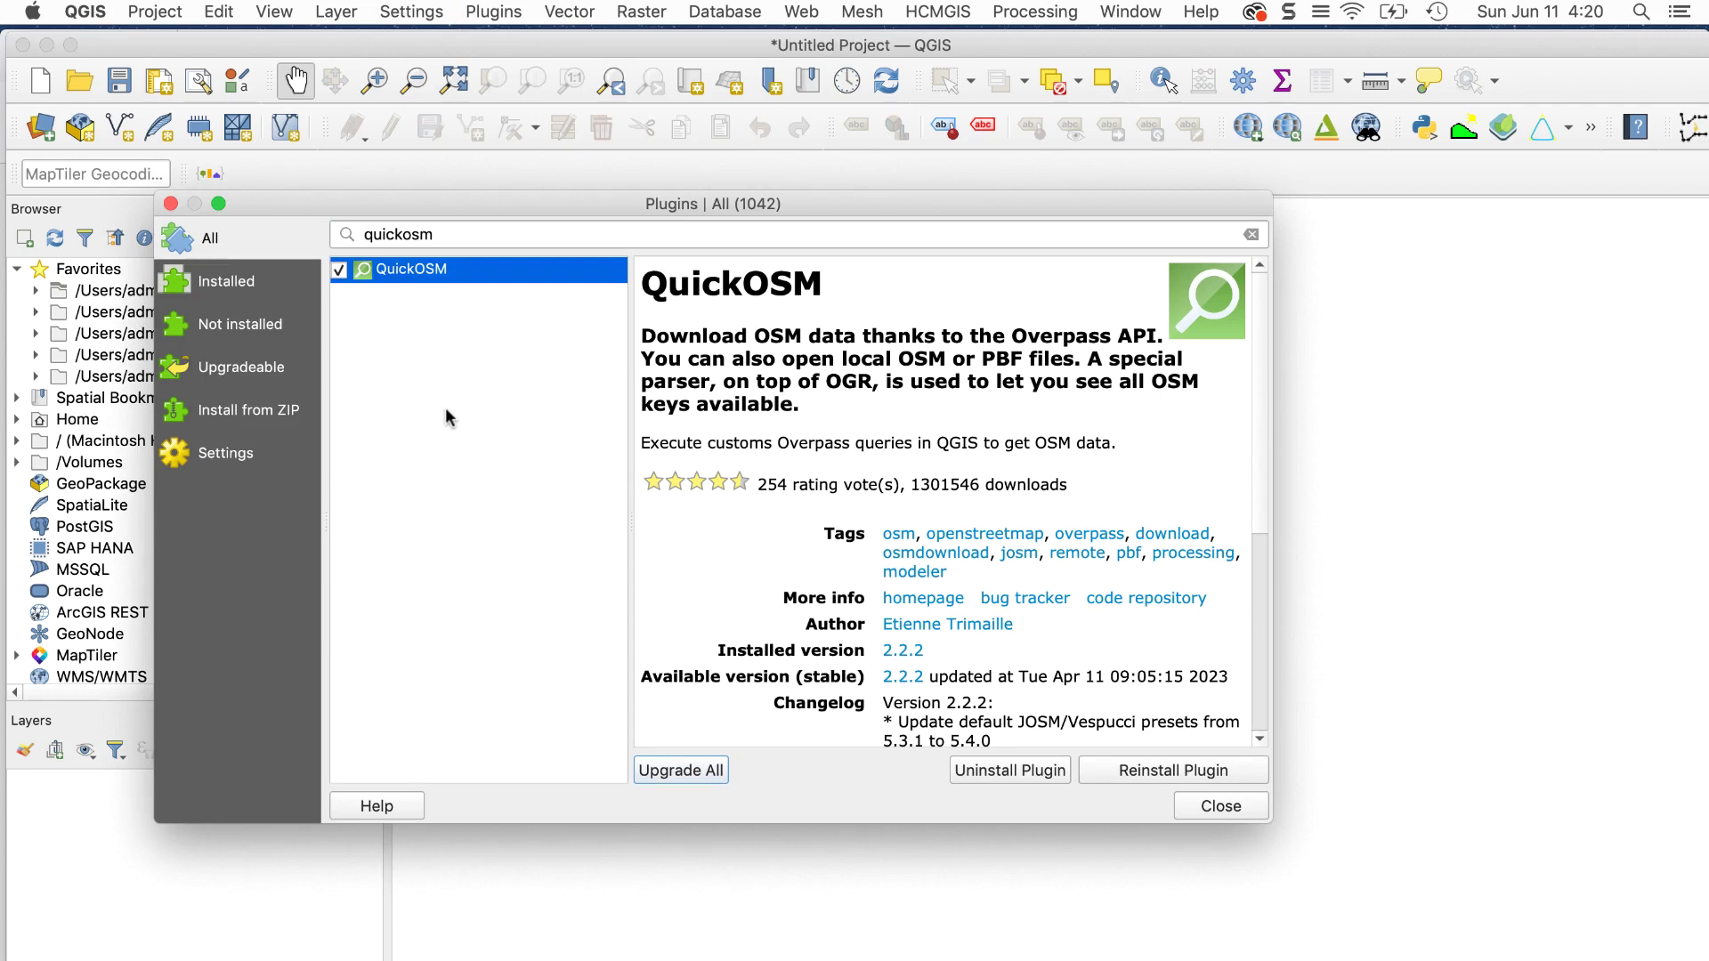
Step: Confirm QuickMapServices 0.19.33 is installed too
double_click(336, 232)
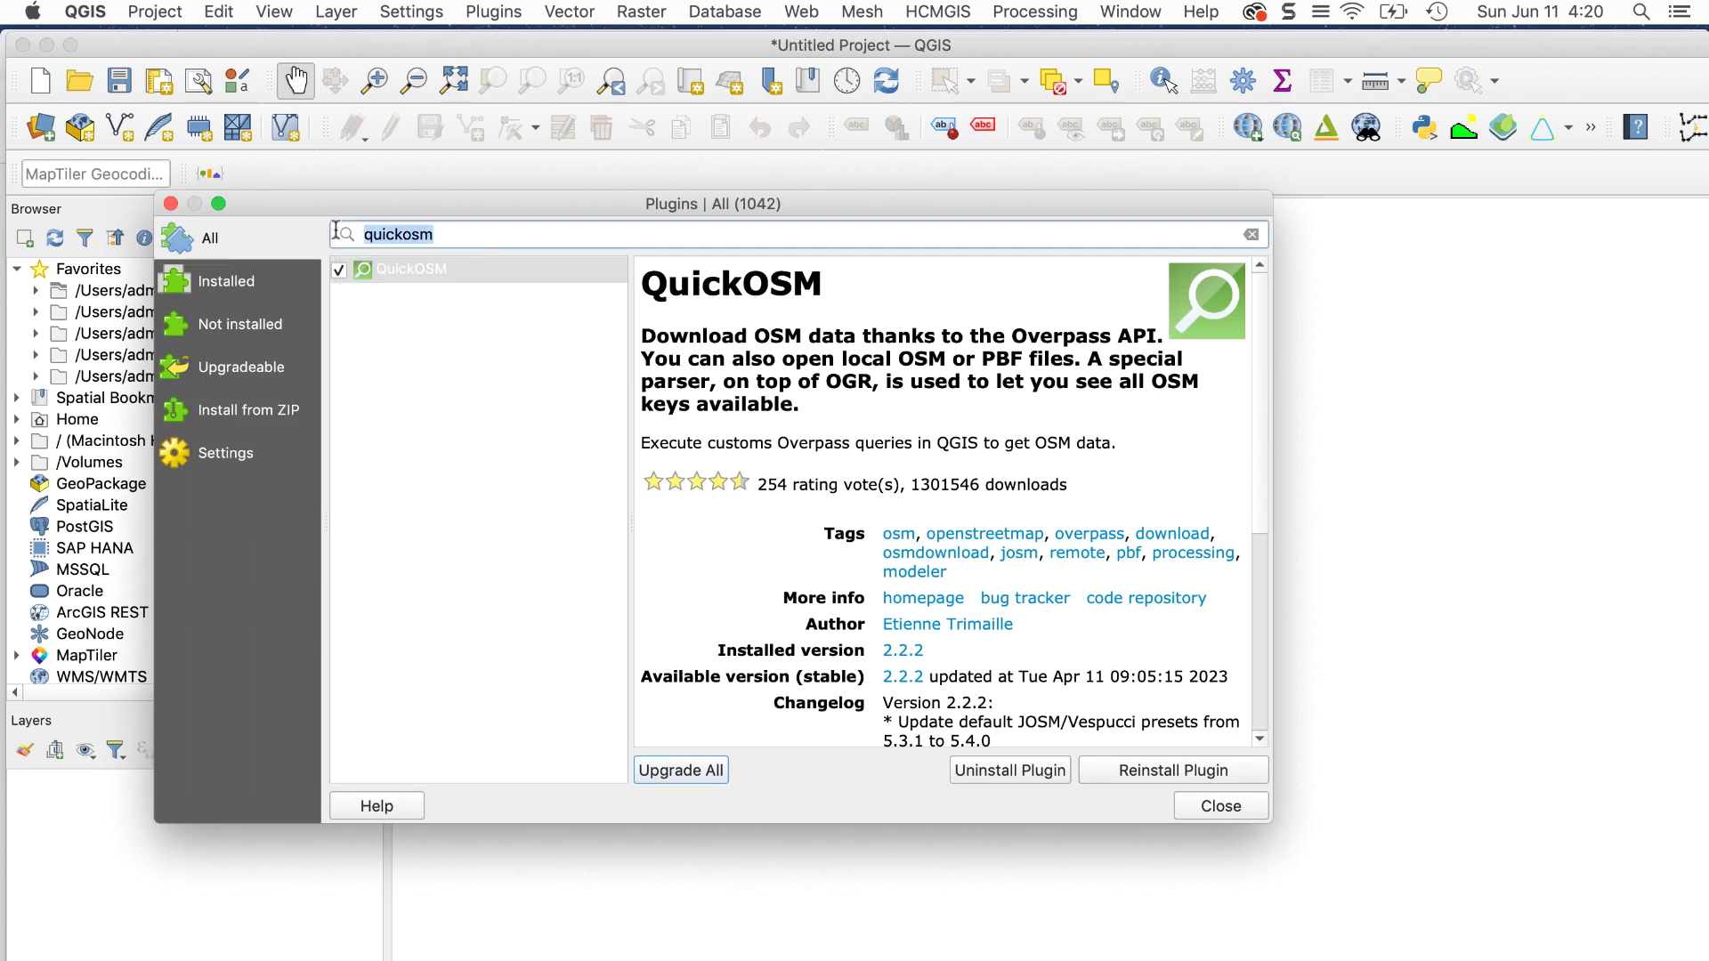
key("BackSpace")
type("quic")
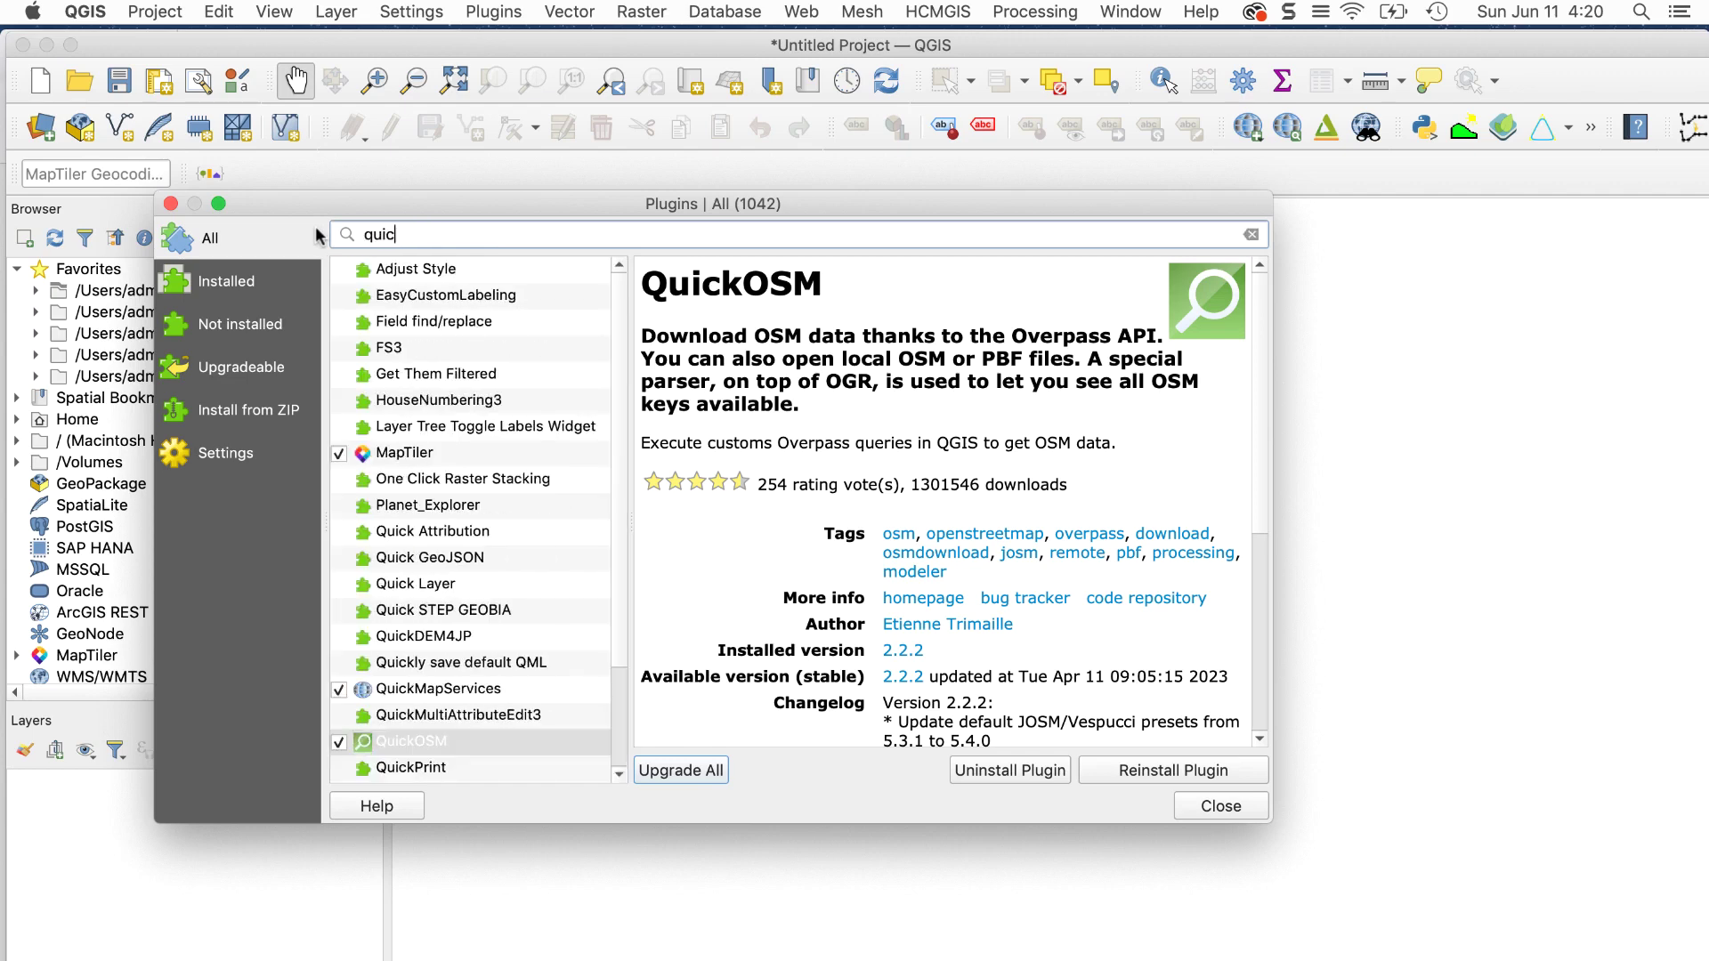
type("kmap")
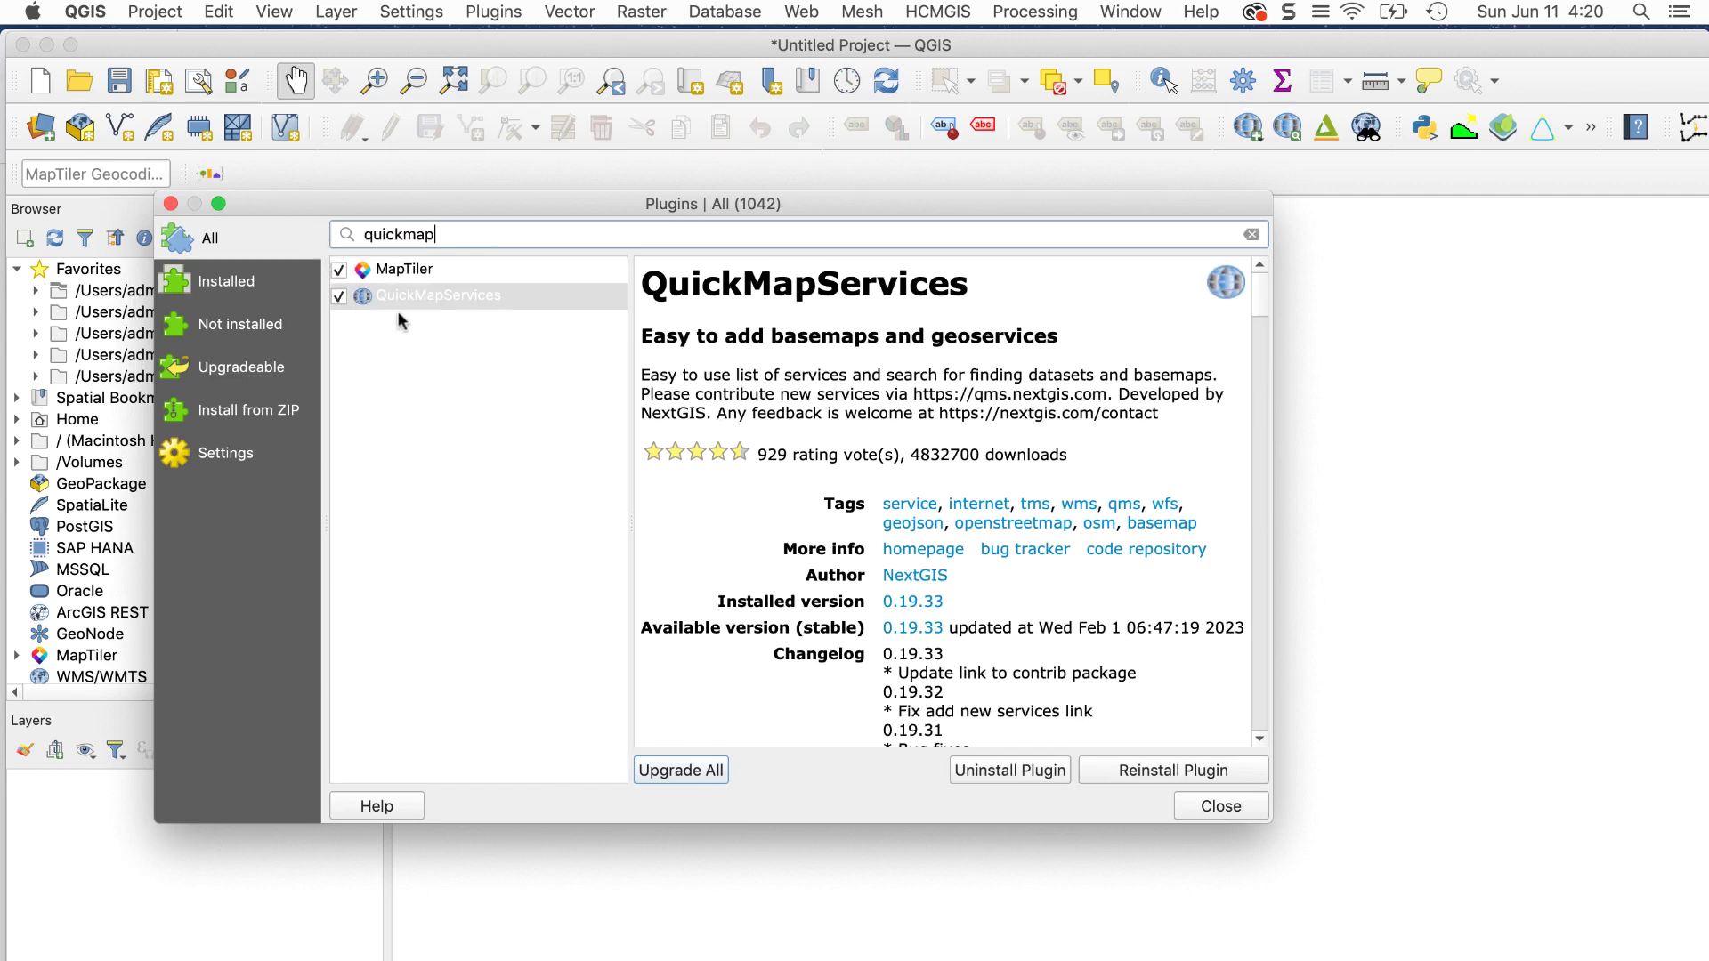
left_click(397, 300)
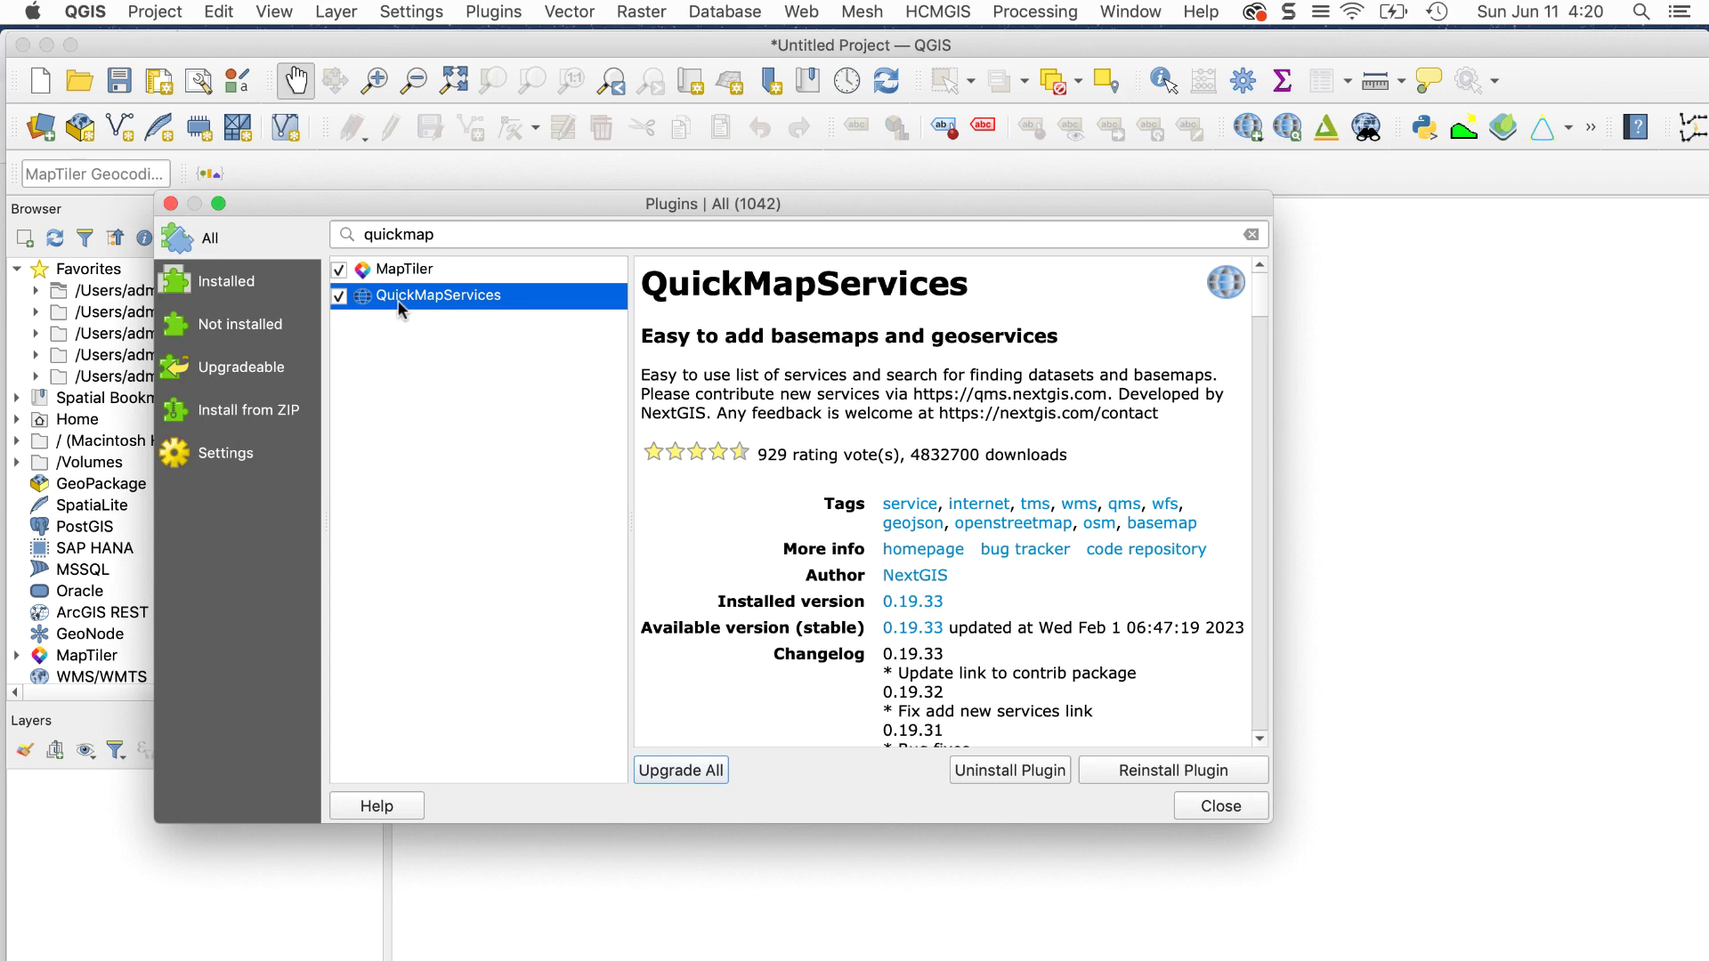
Step: Add the OSM Standard basemap from QuickMapServices
key("Escape")
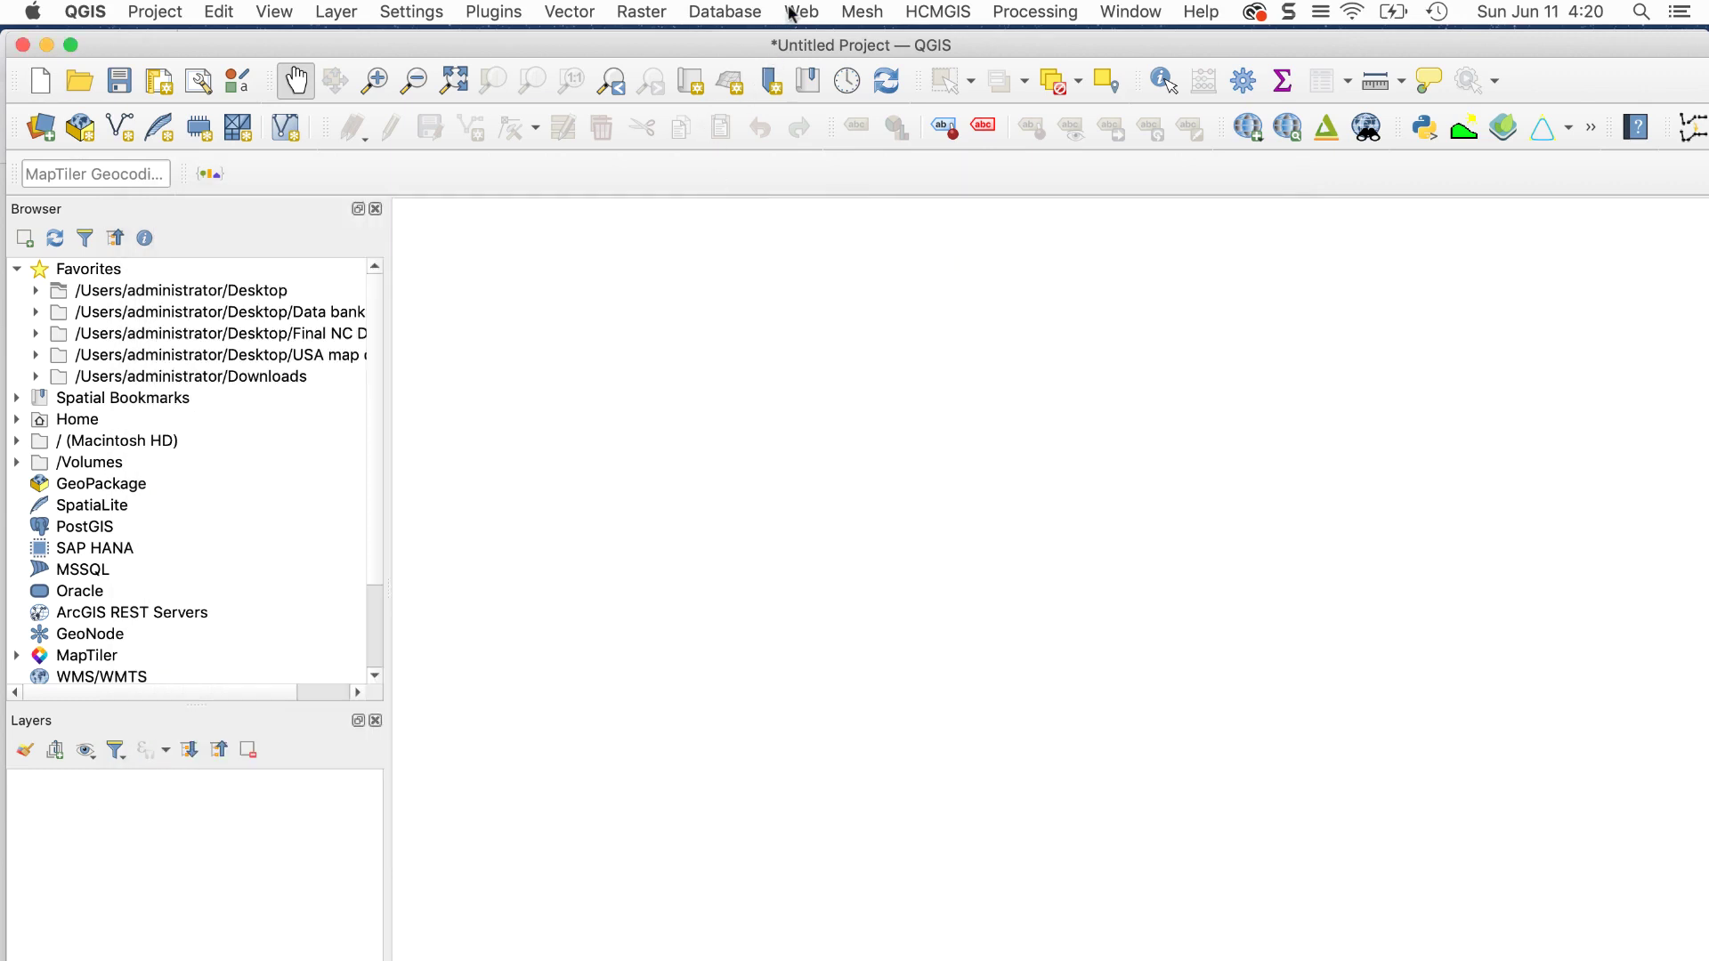
left_click(801, 12)
mouse_move(815, 106)
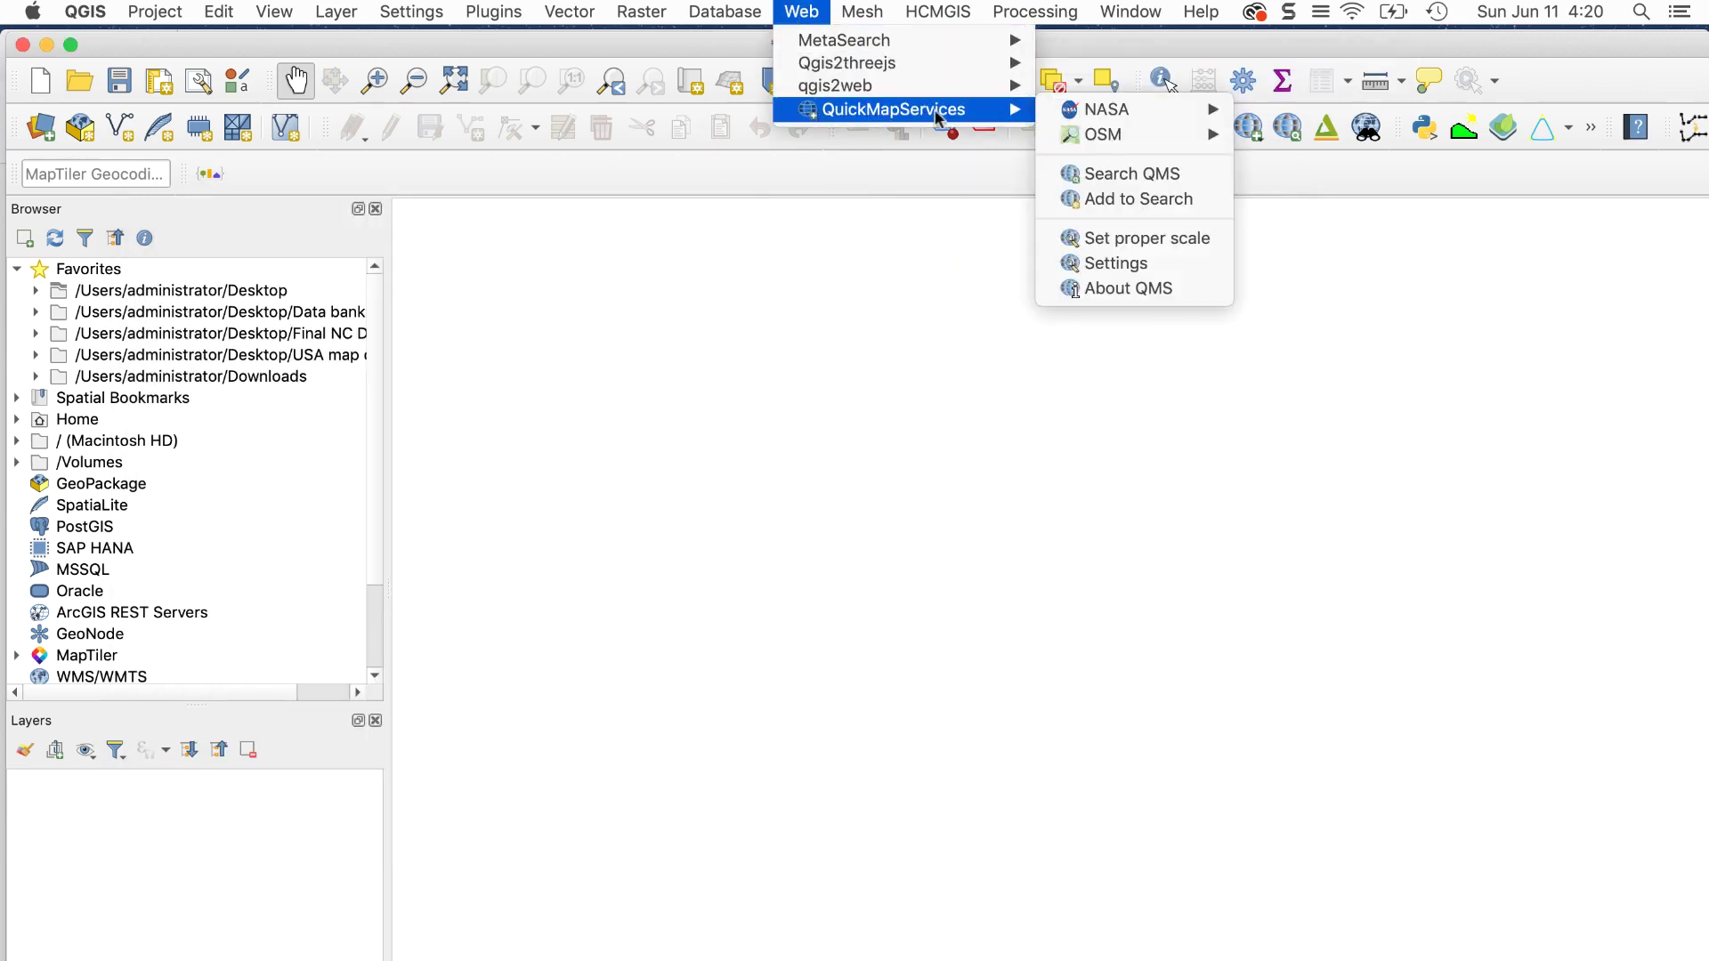
mouse_move(1077, 136)
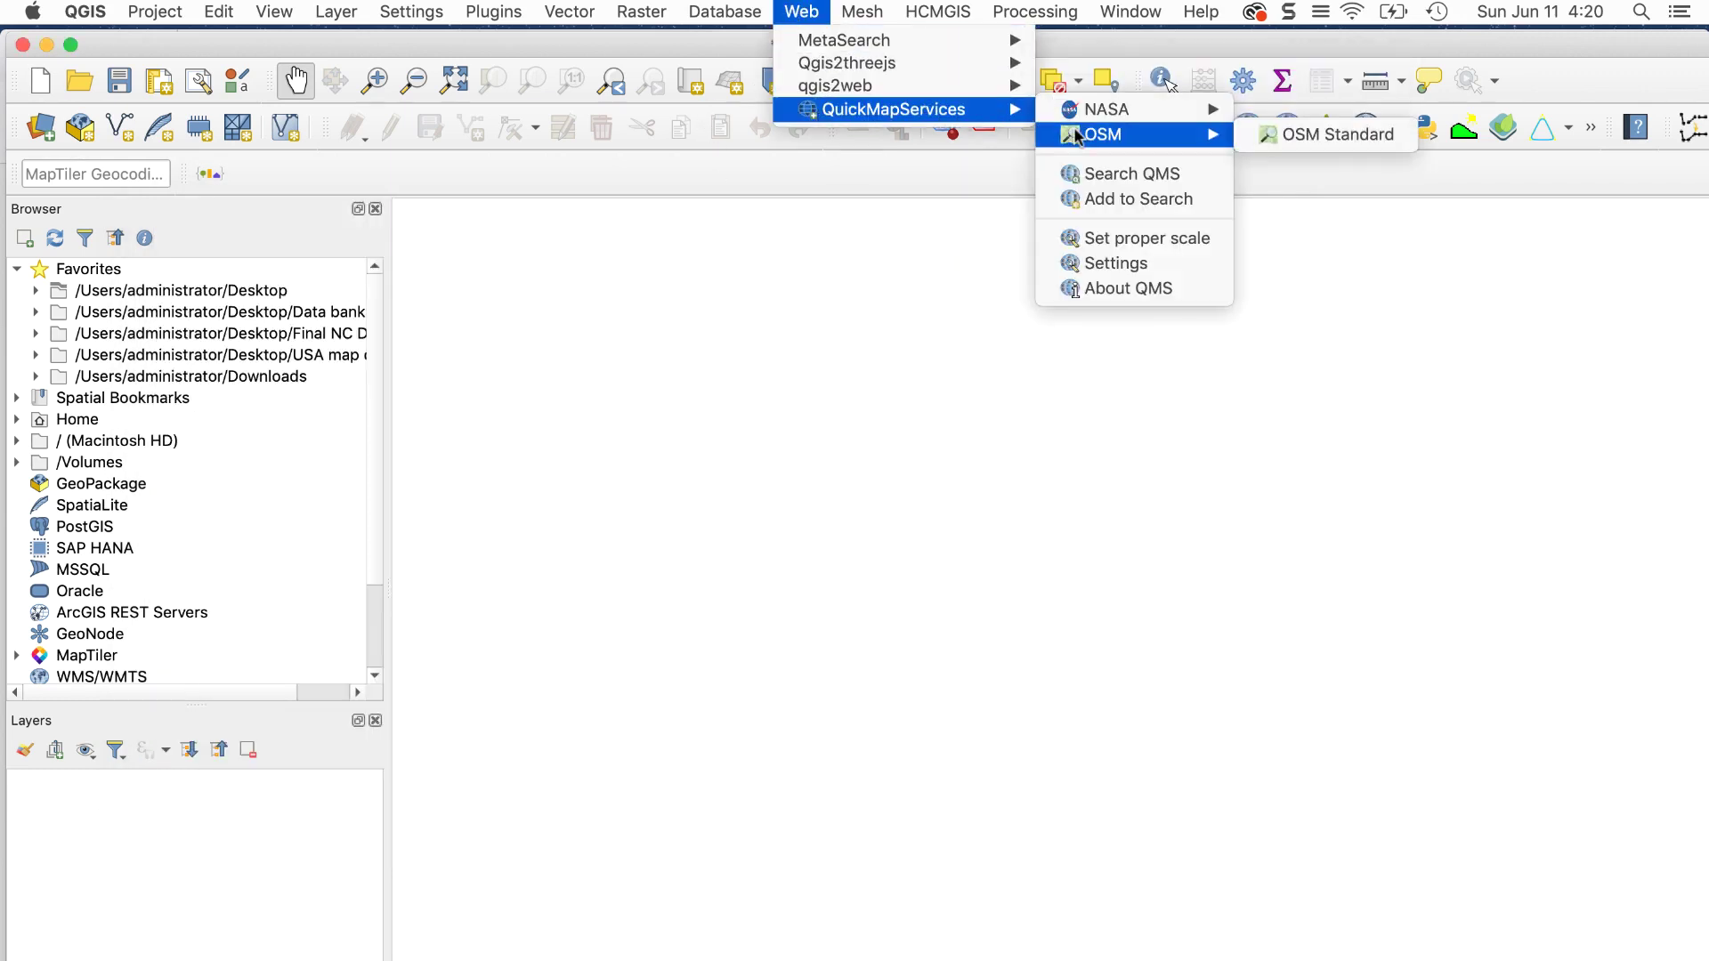
left_click(1286, 135)
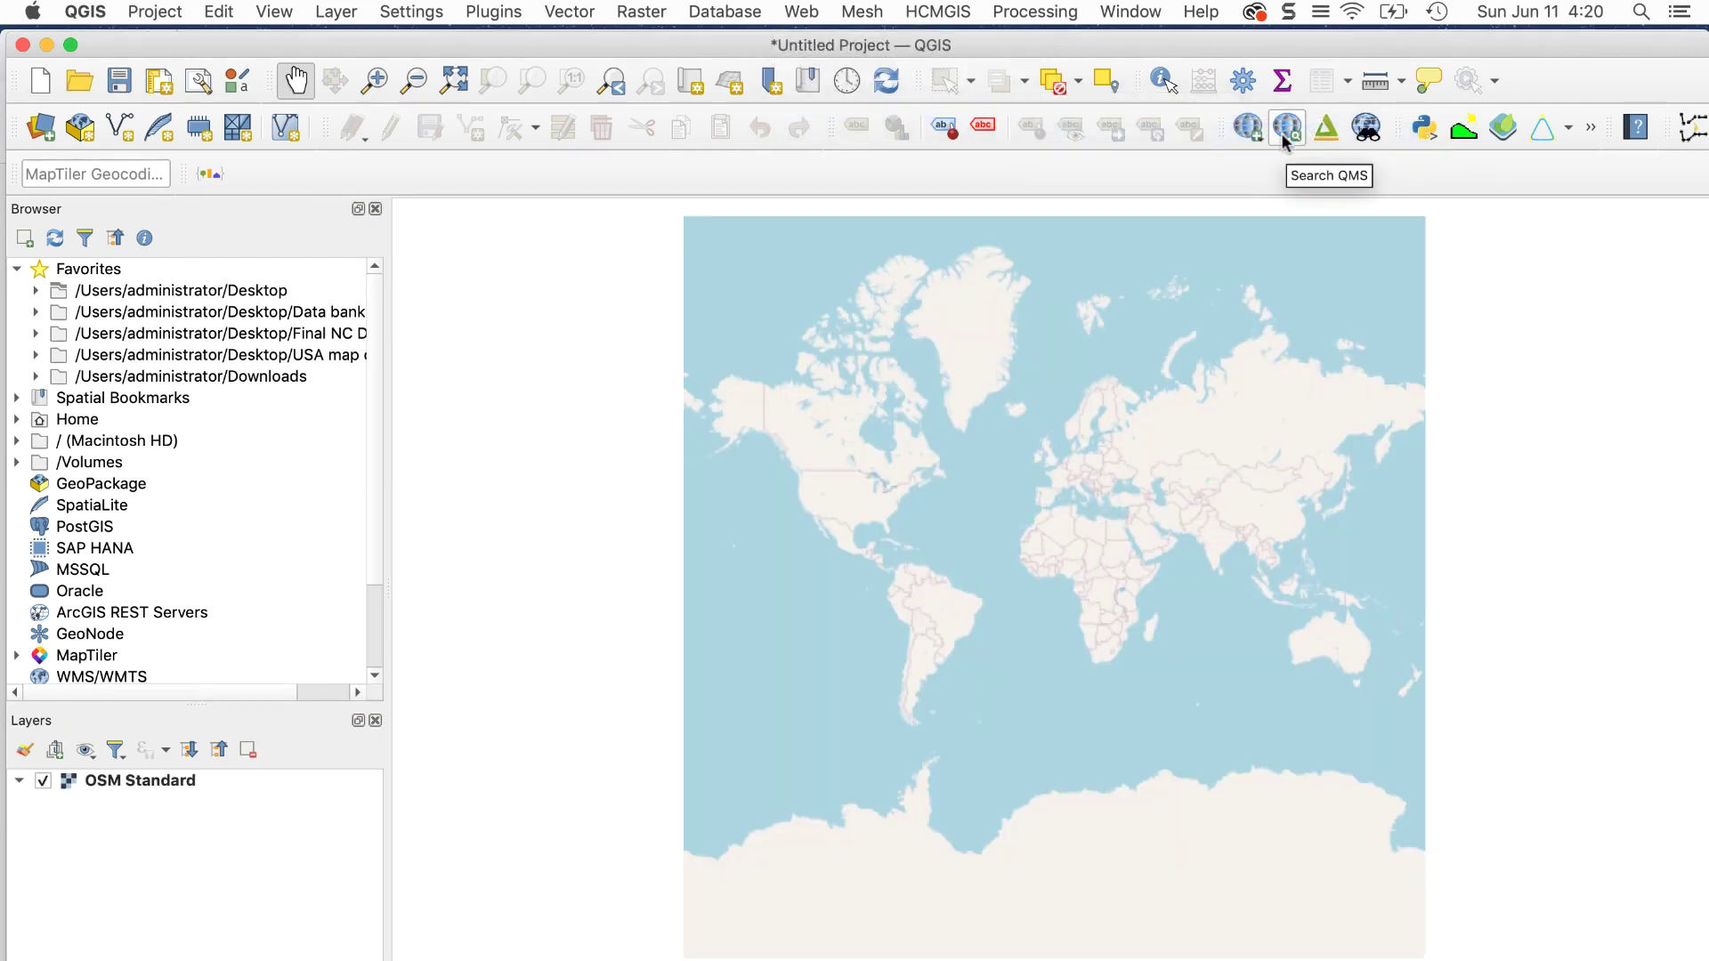
Step: Zoom and pan from the world view to central Boulder, Colorado
scroll(814, 483, "up", 5)
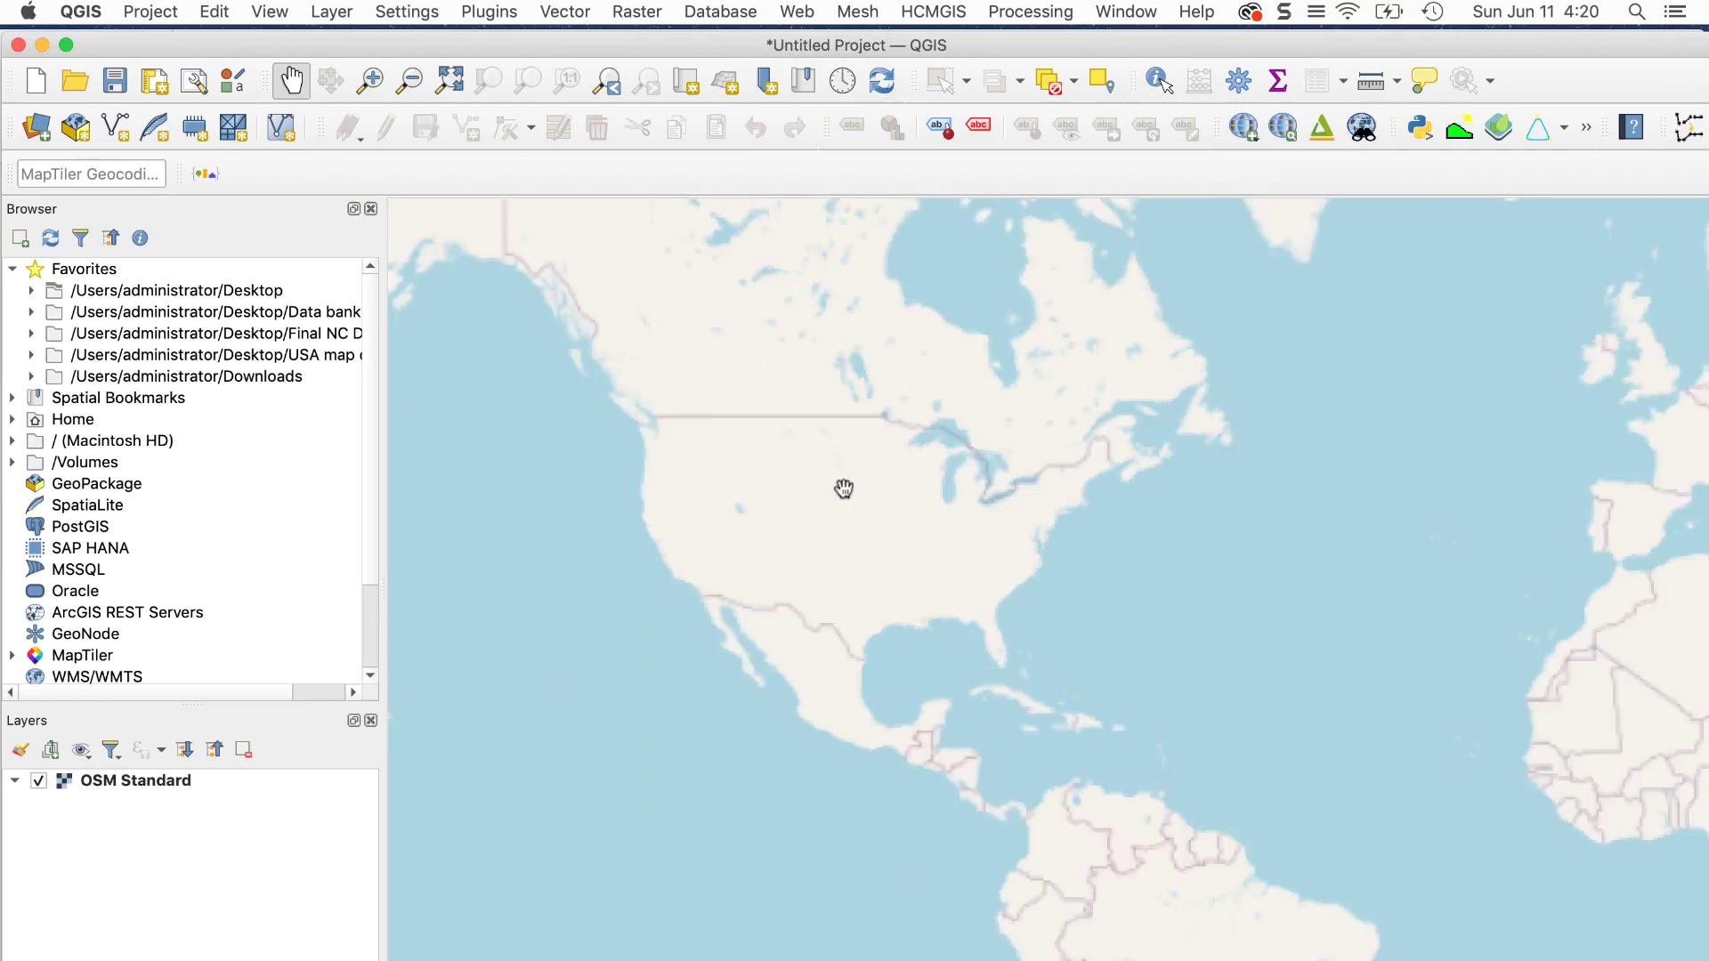
scroll(900, 557, "up", 5)
left_click_drag(916, 469, 920, 572)
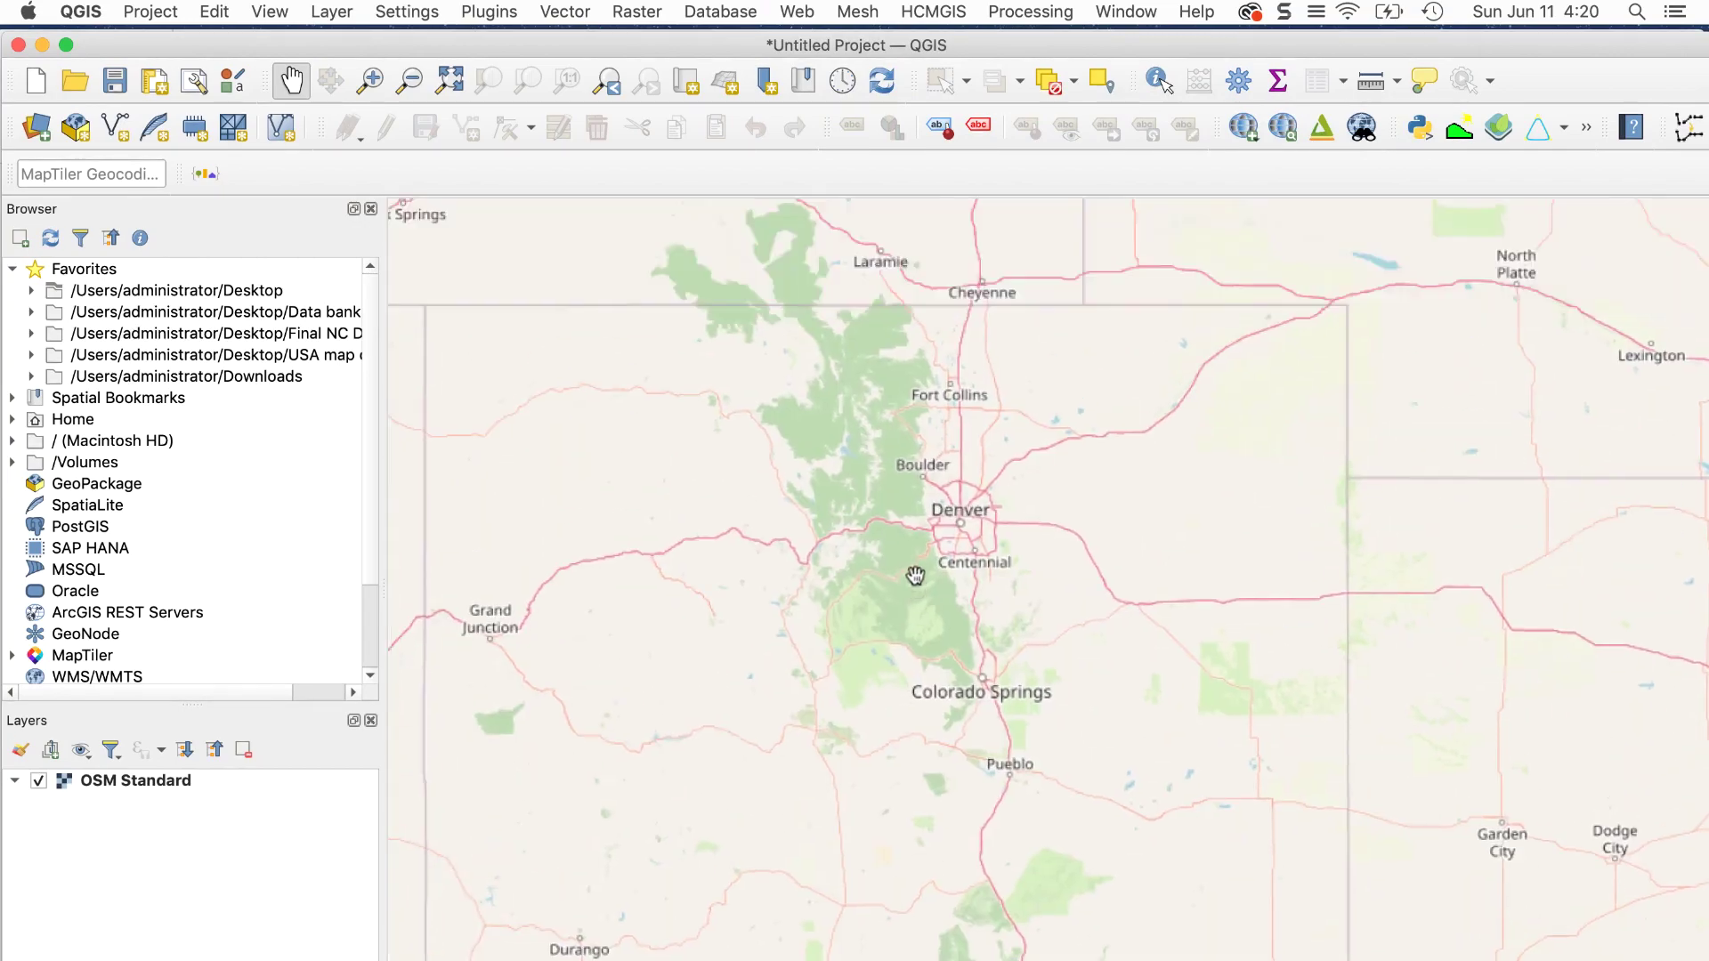
scroll(923, 570, "up", 3)
scroll(984, 618, "down", 1)
left_click_drag(890, 213, 855, 608)
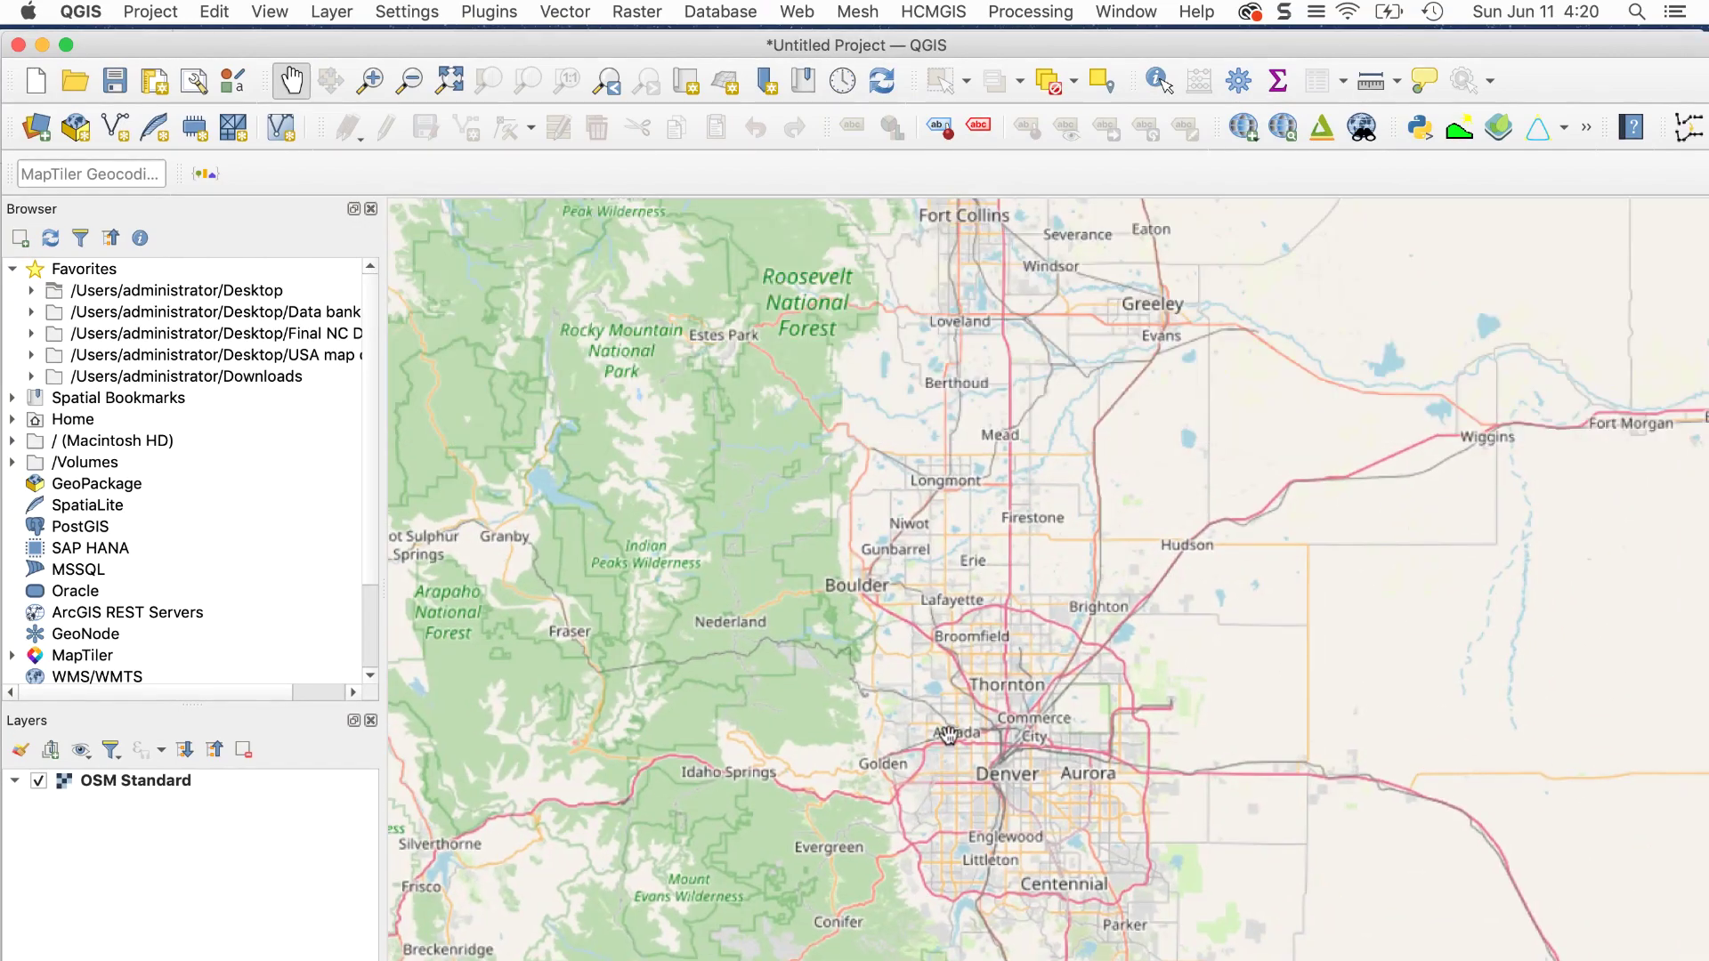
scroll(855, 609, "up", 3)
scroll(855, 609, "up", 5)
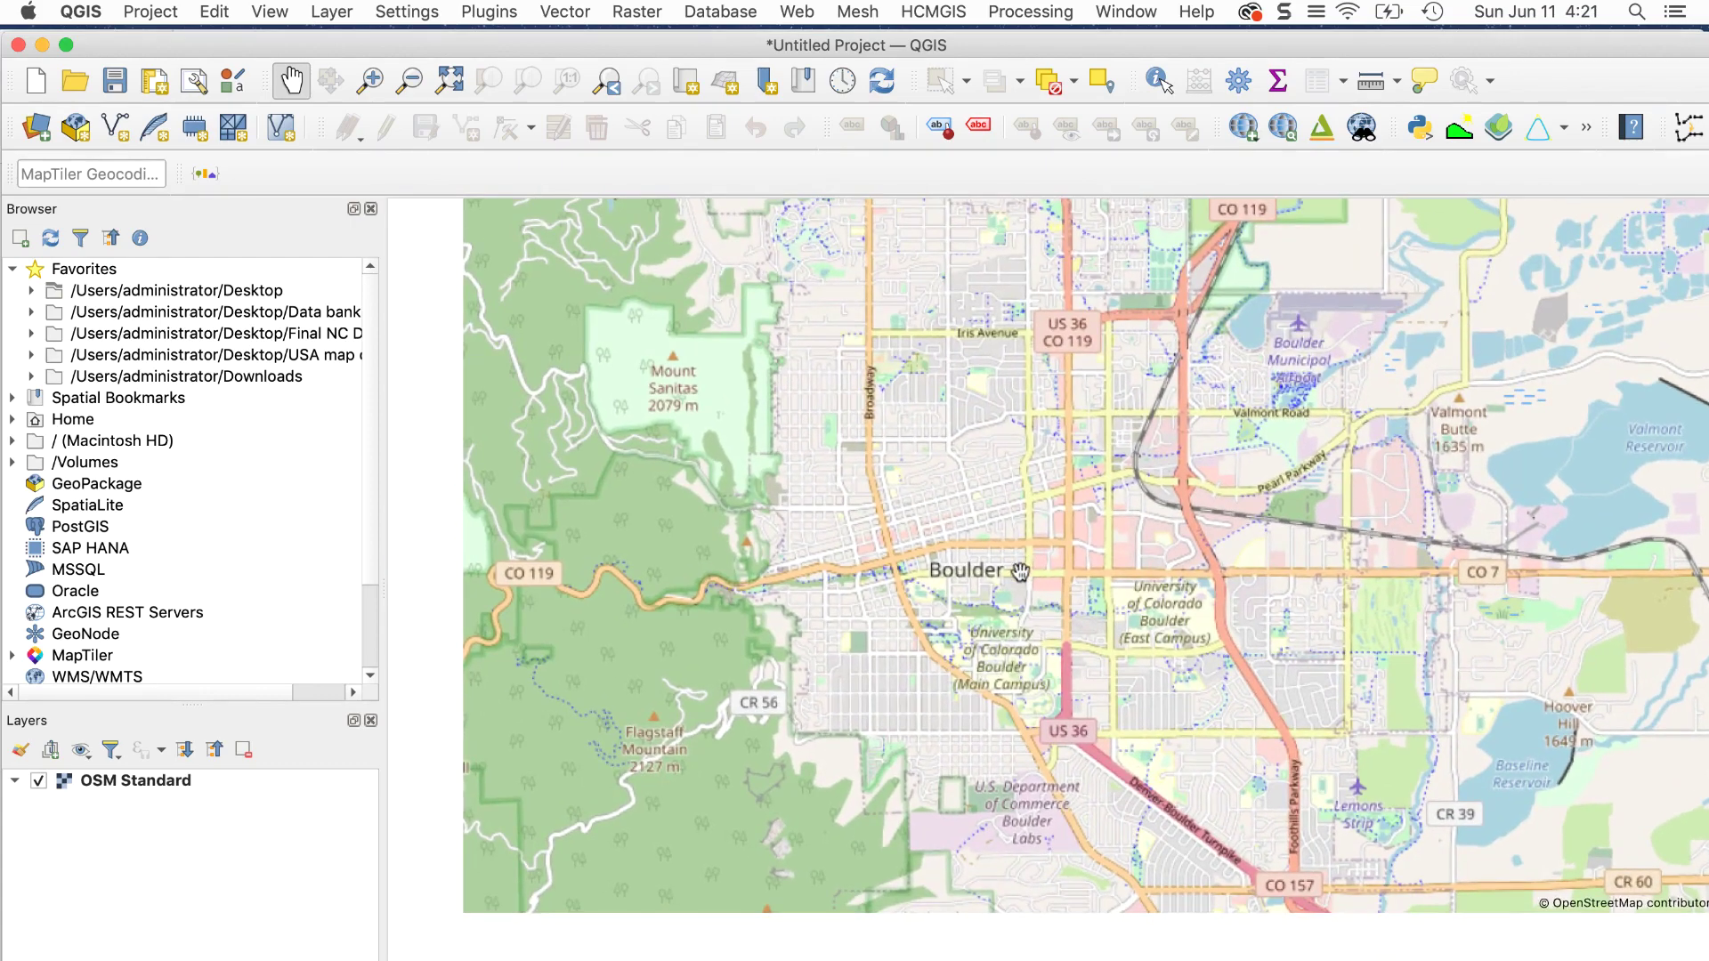
left_click_drag(855, 768, 717, 762)
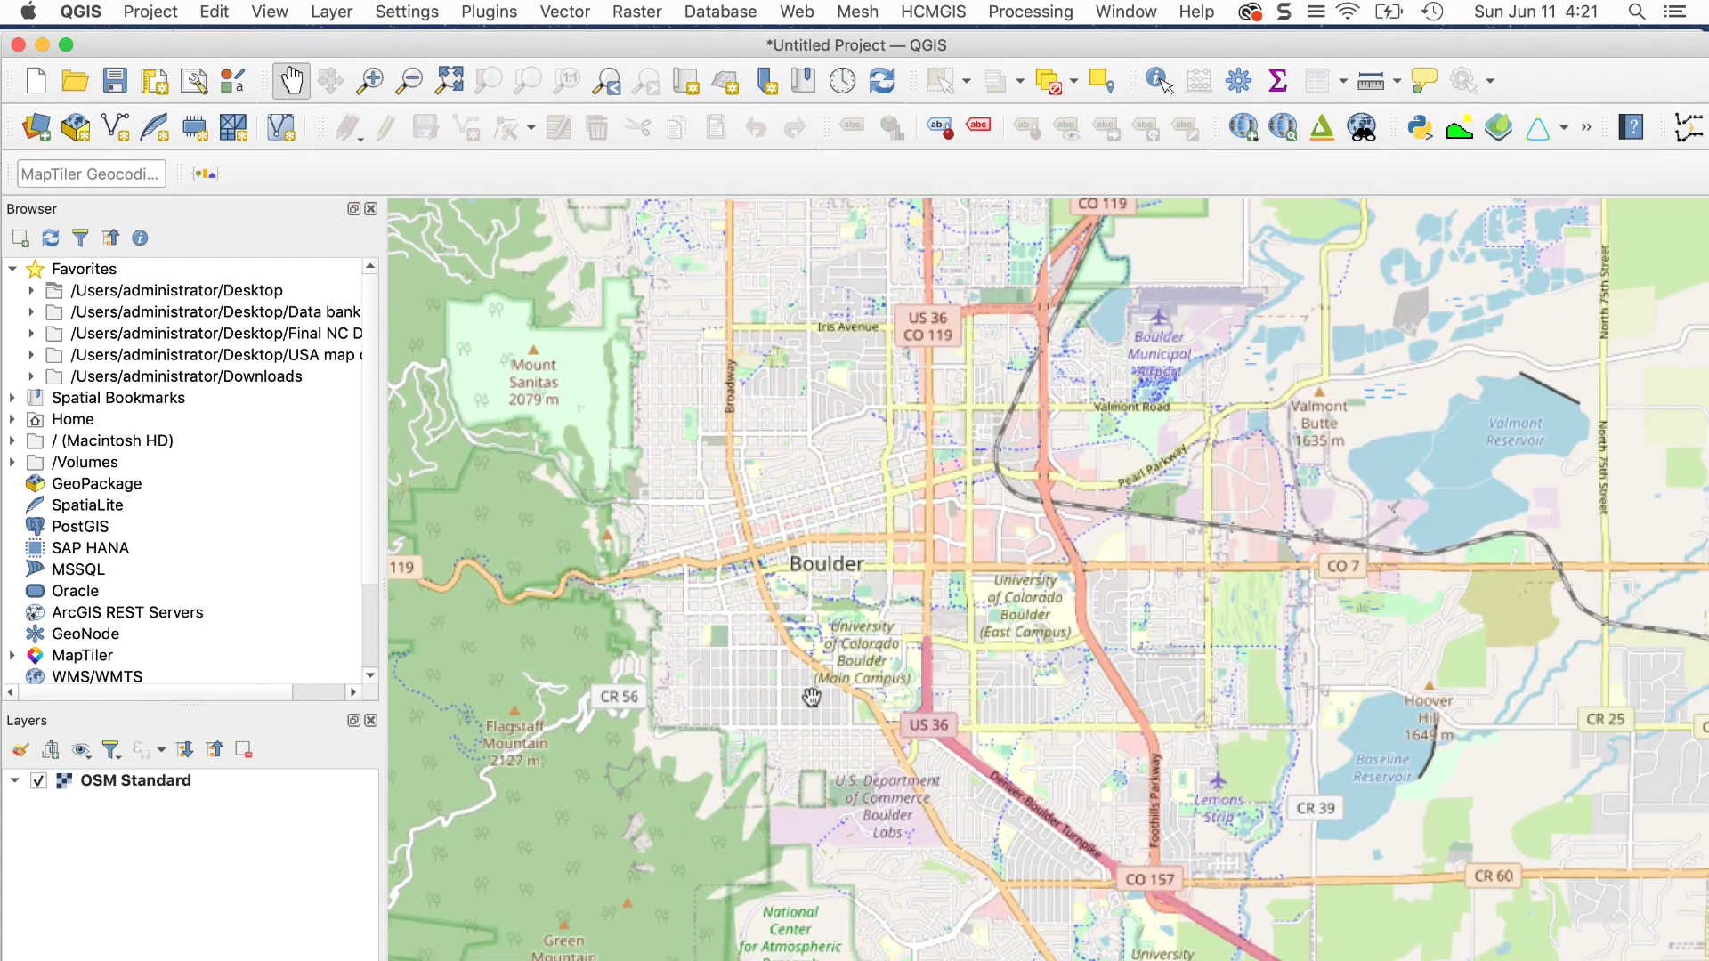
Step: Run a QuickOSM query for all OSM objects limited to the Boulder canvas extent
left_click(579, 13)
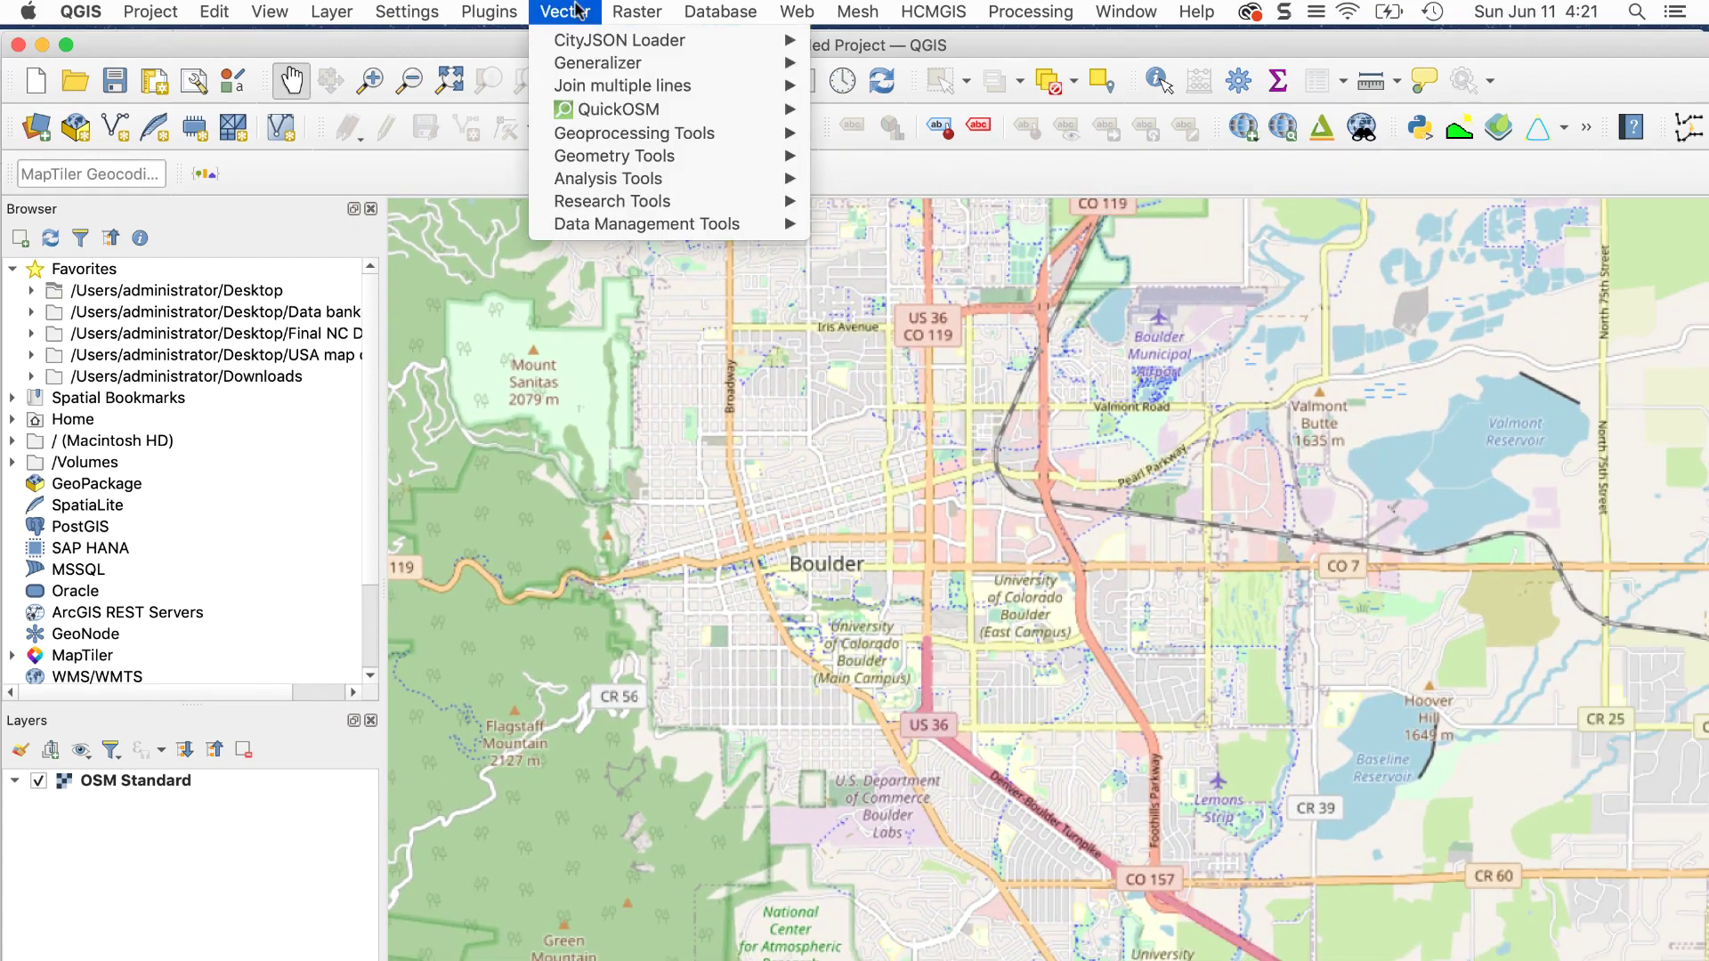
left_click(836, 102)
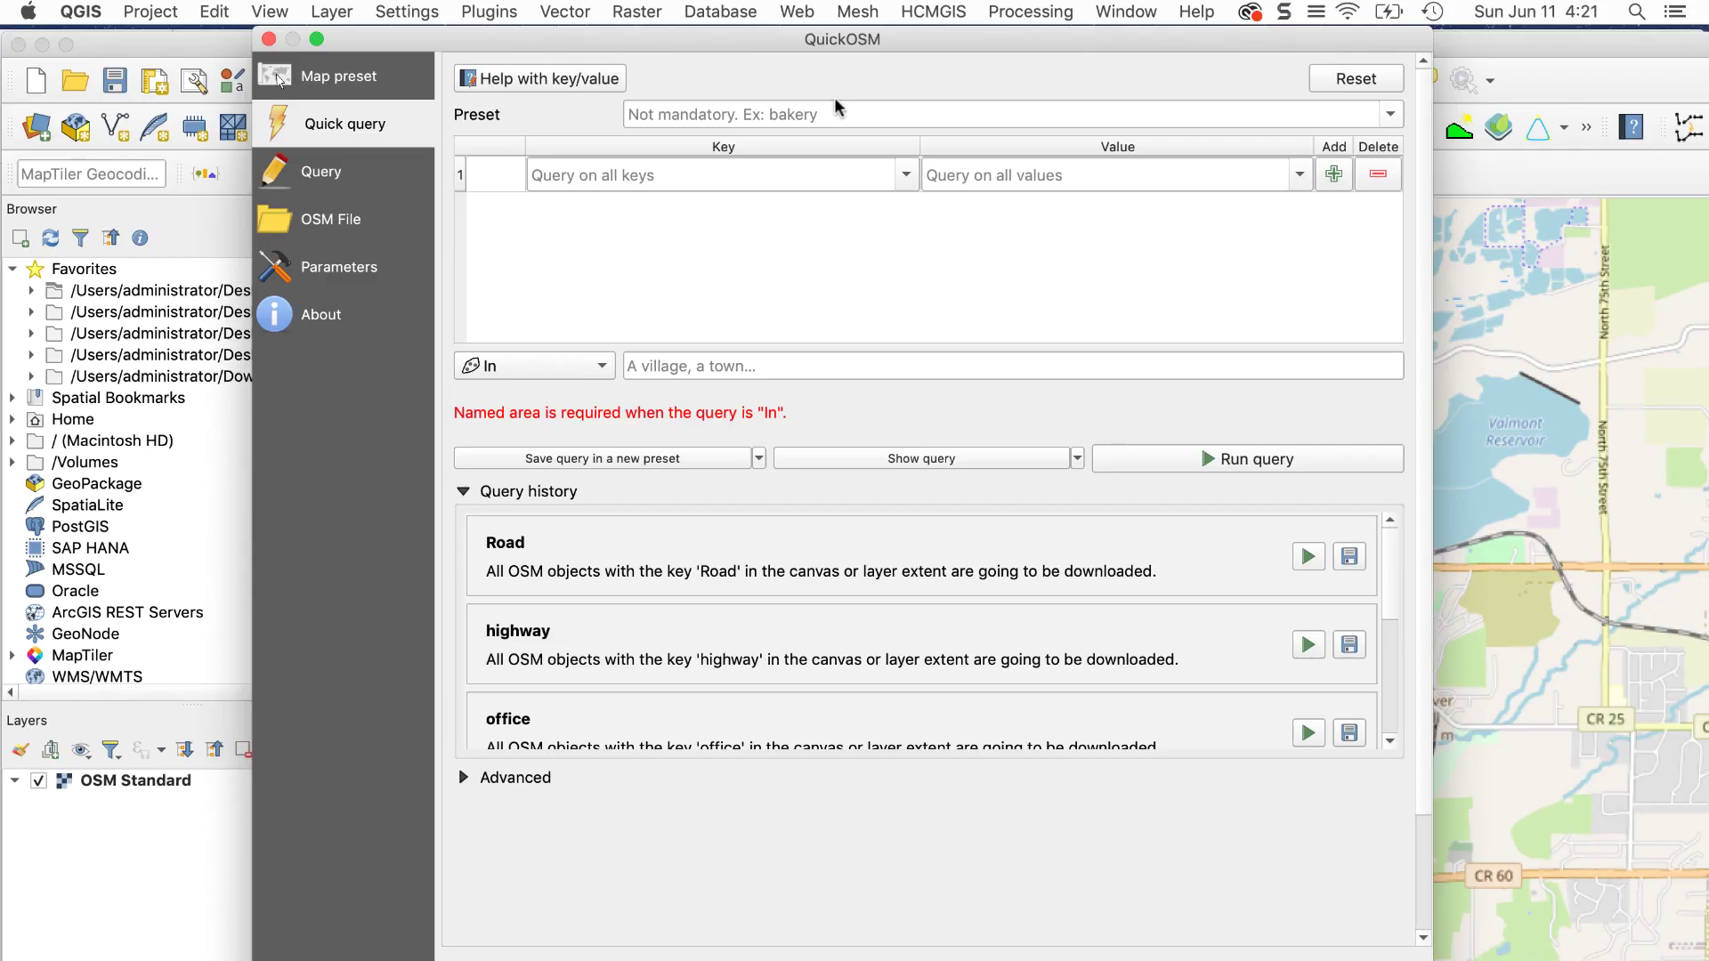
left_click(570, 365)
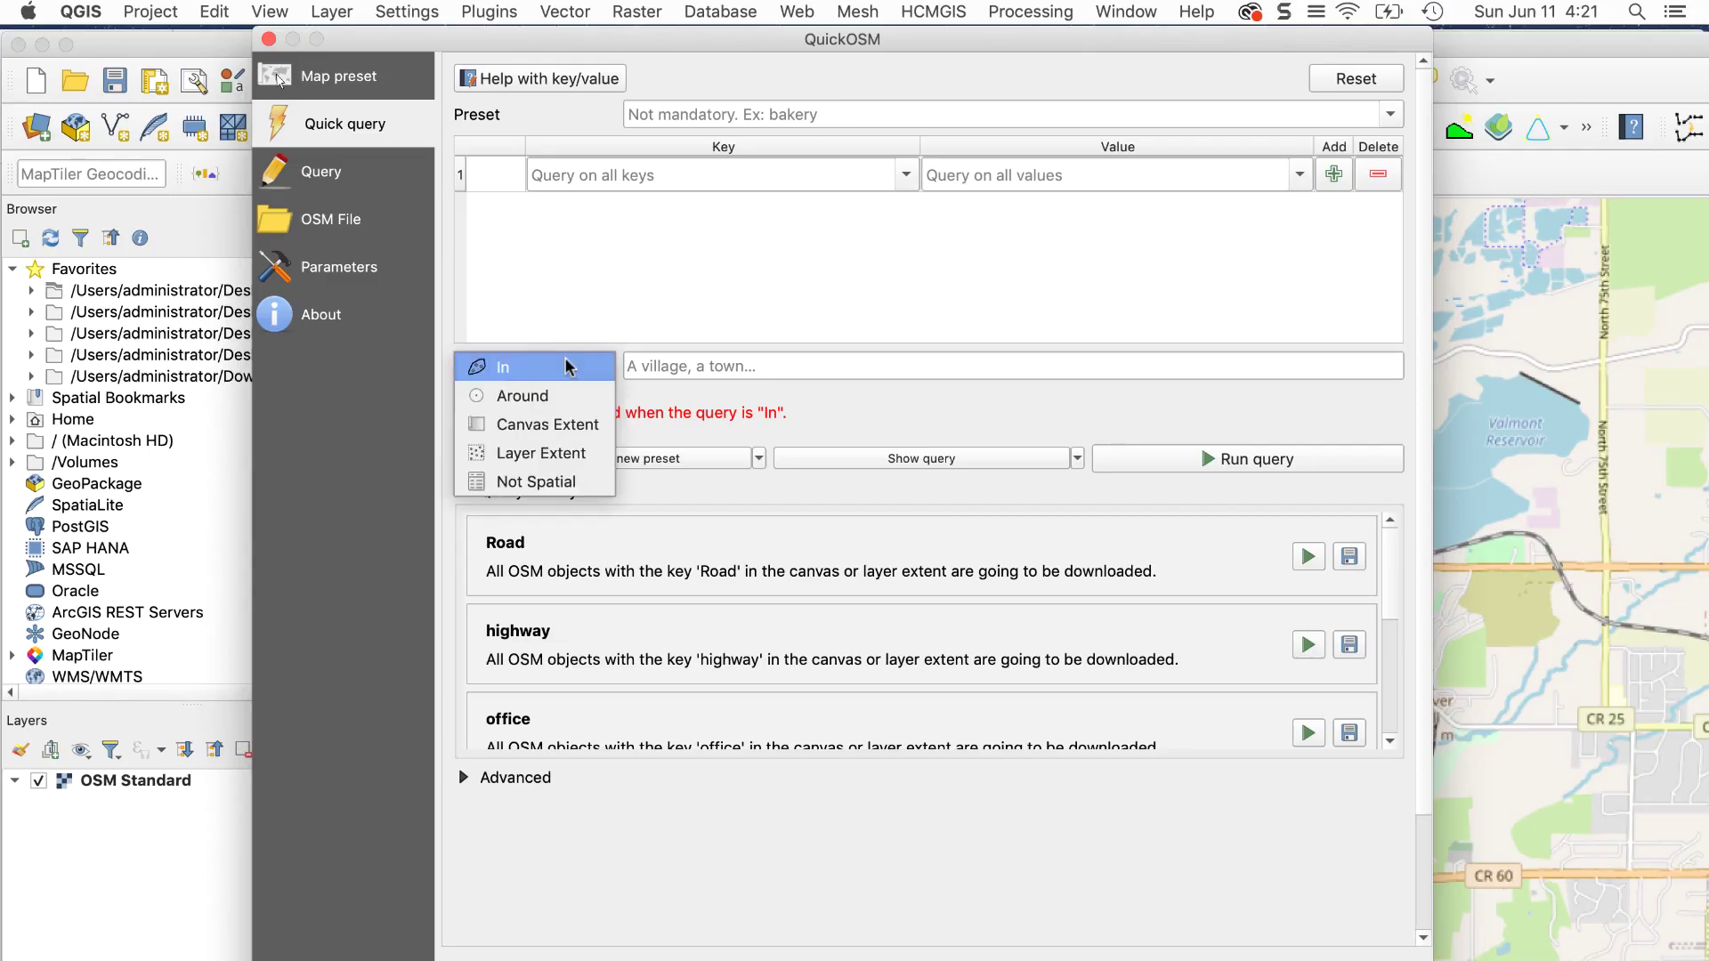
left_click(570, 418)
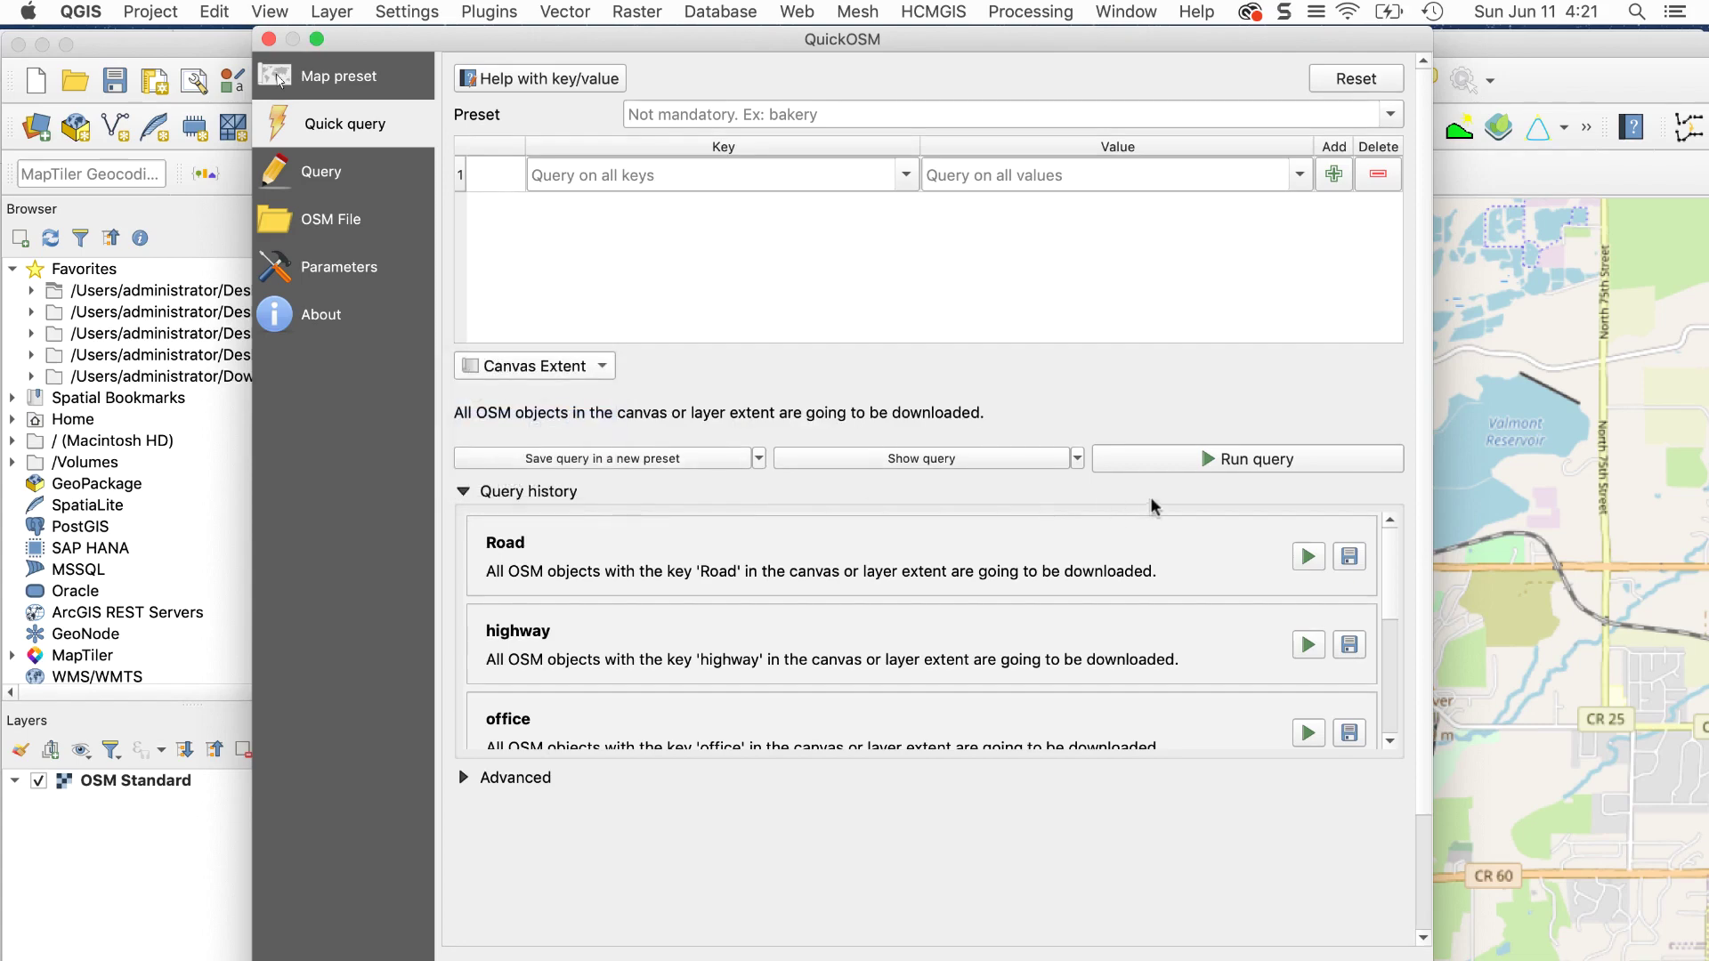
left_click(1179, 471)
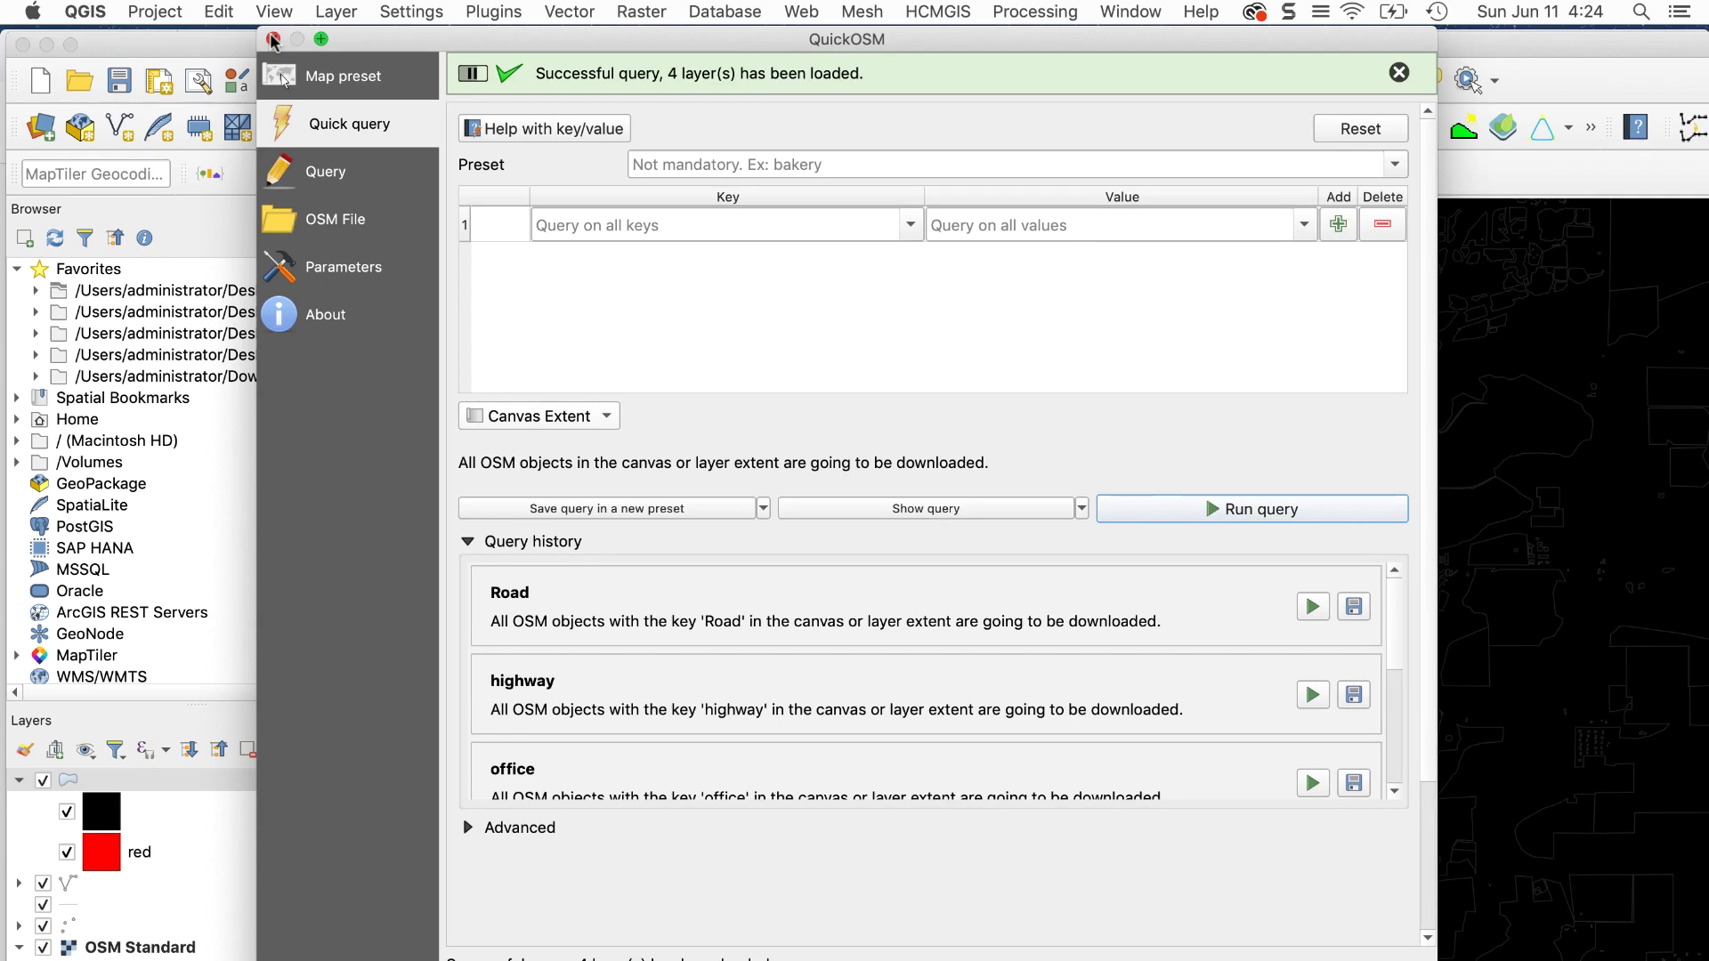
Step: Hide the black polygons, points and OSM Standard basemap, leaving only the street lines visible
left_click(273, 39)
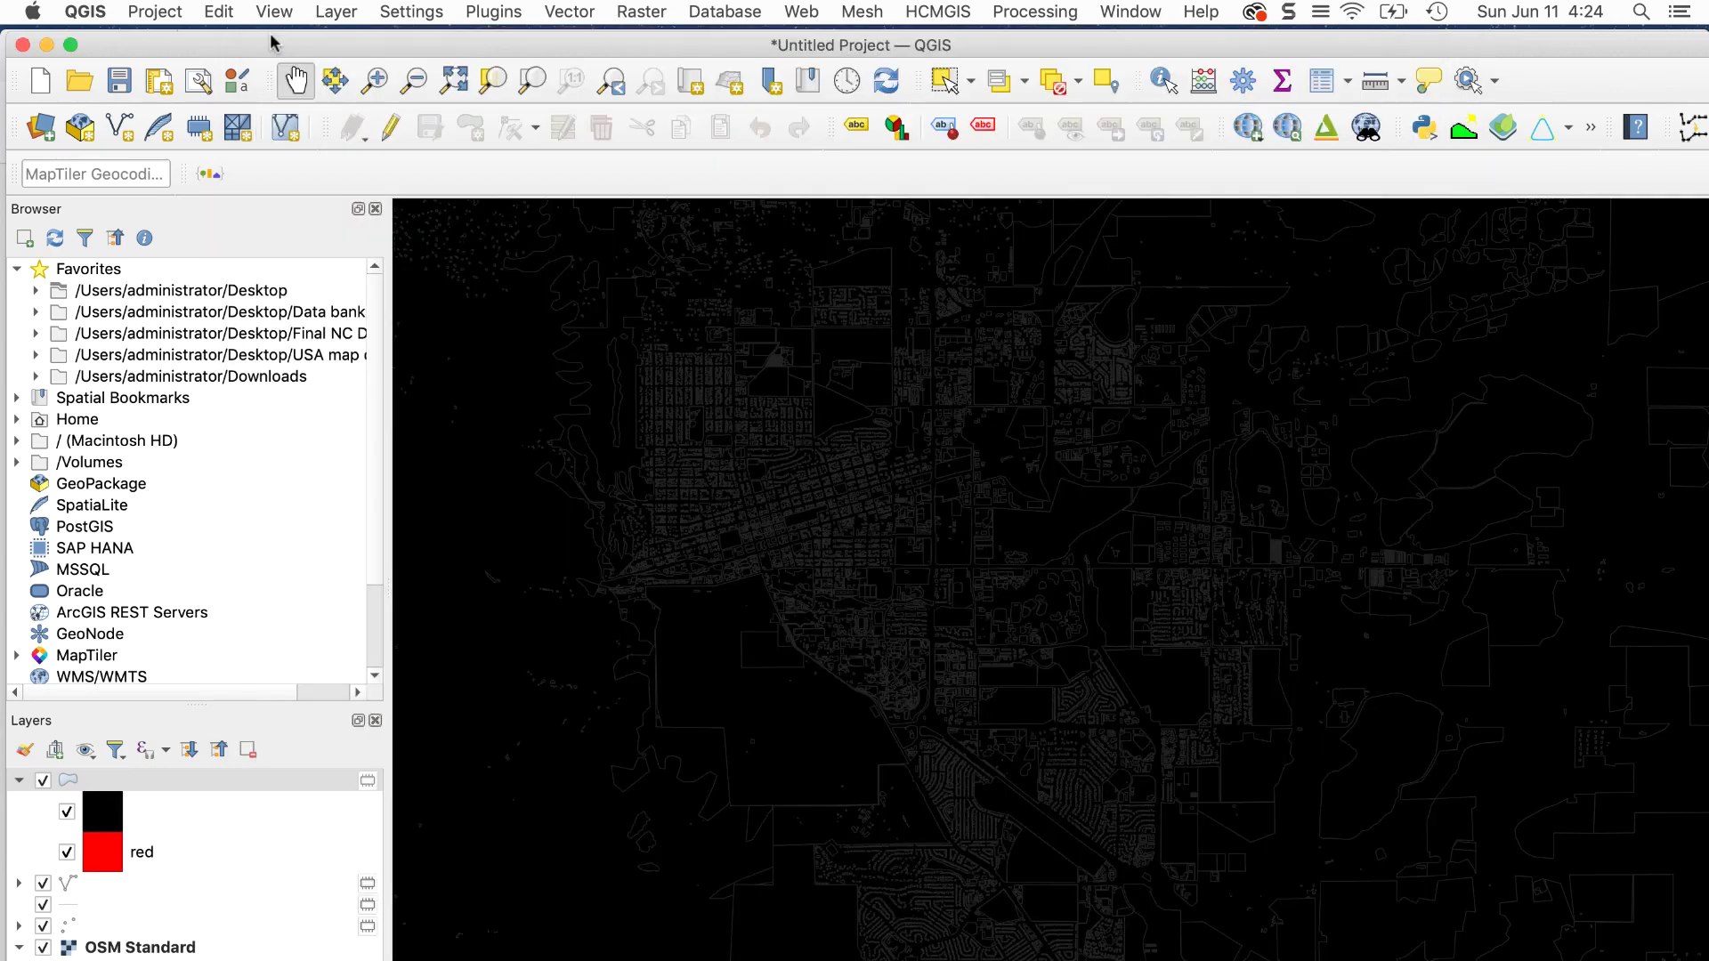
left_click(70, 814)
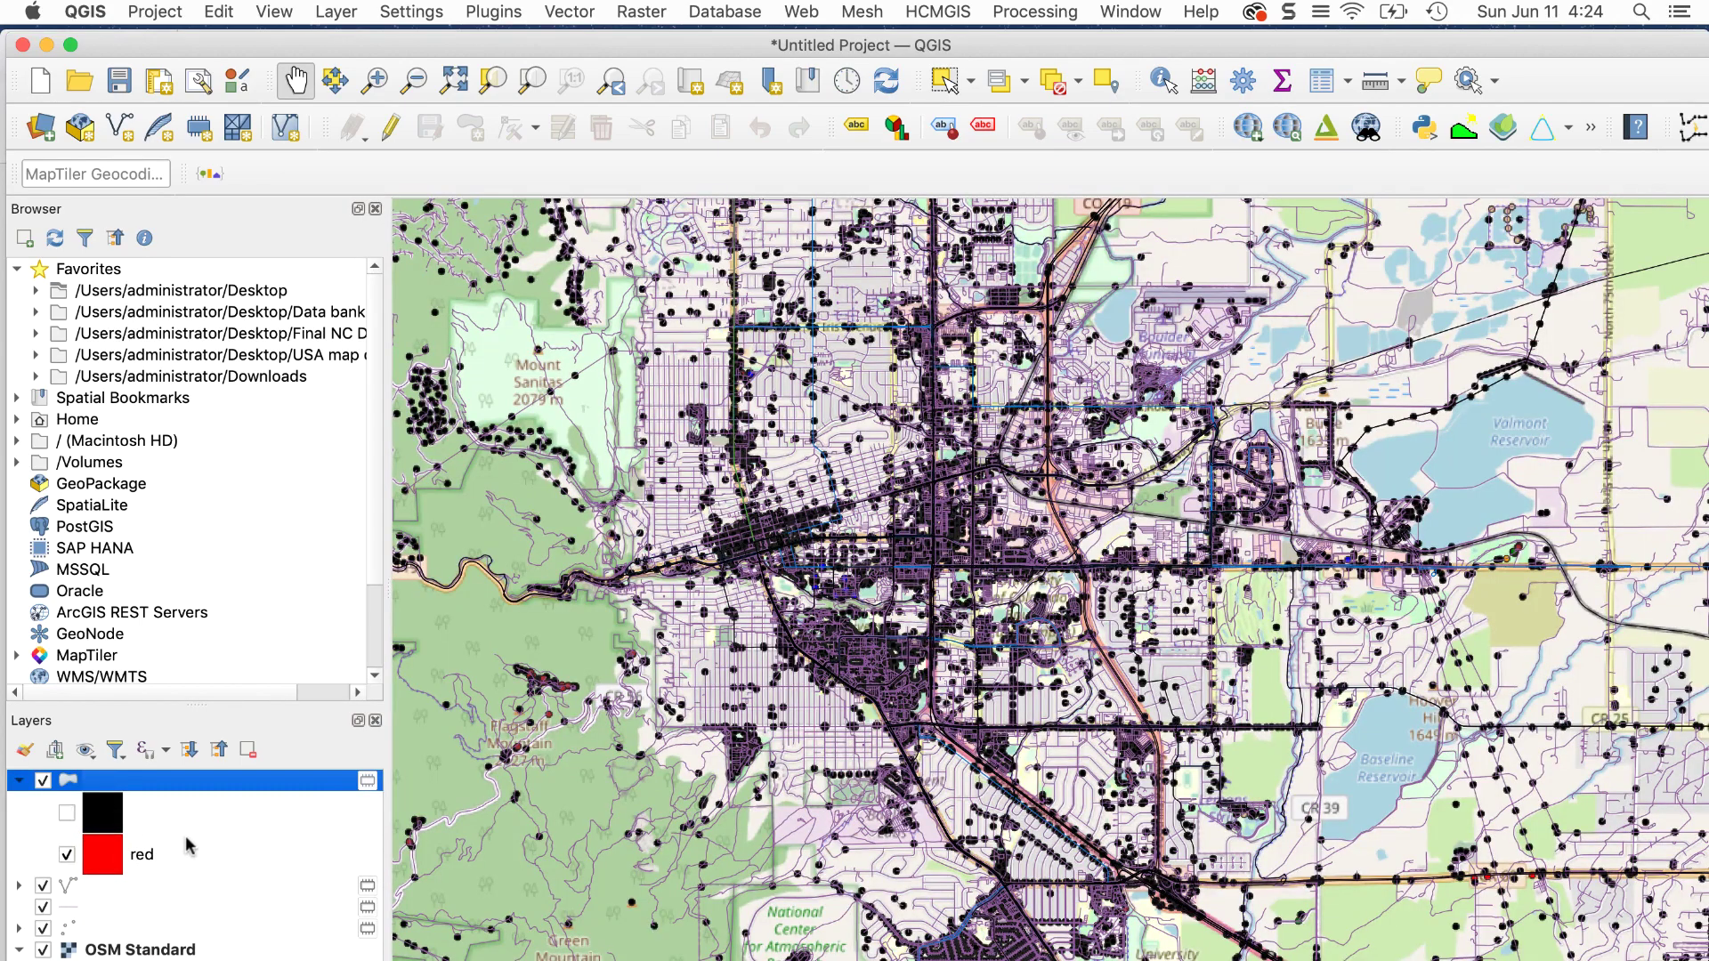
left_click(43, 929)
left_click(42, 951)
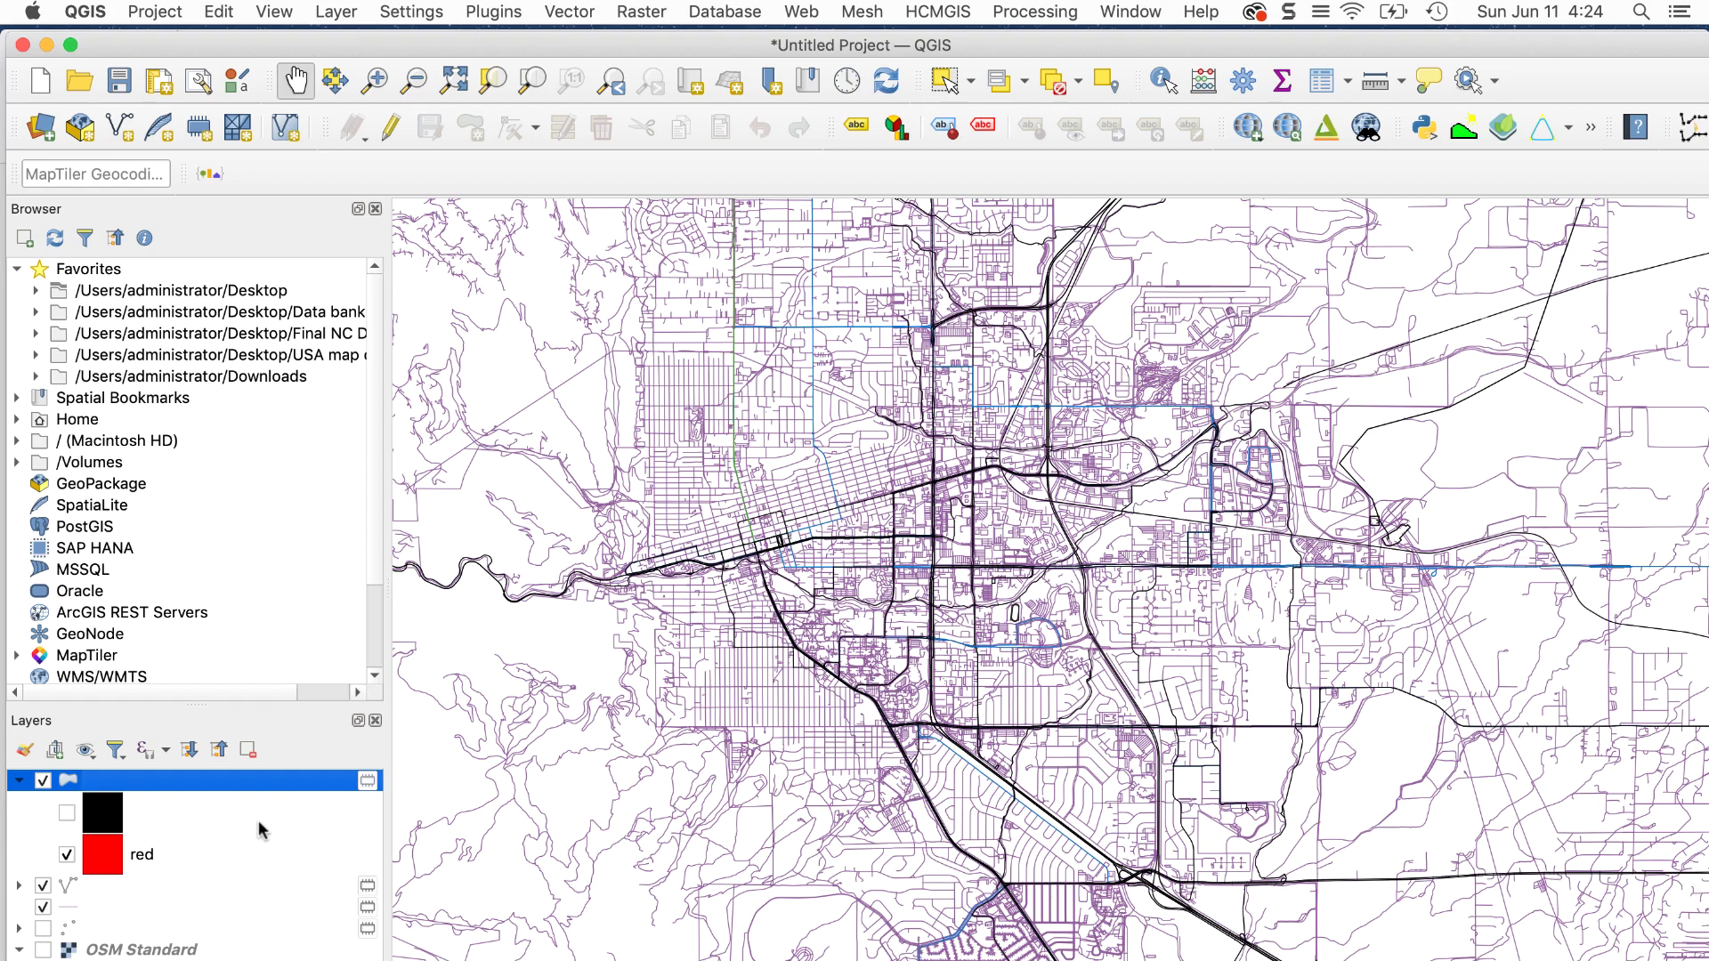
left_click(42, 907)
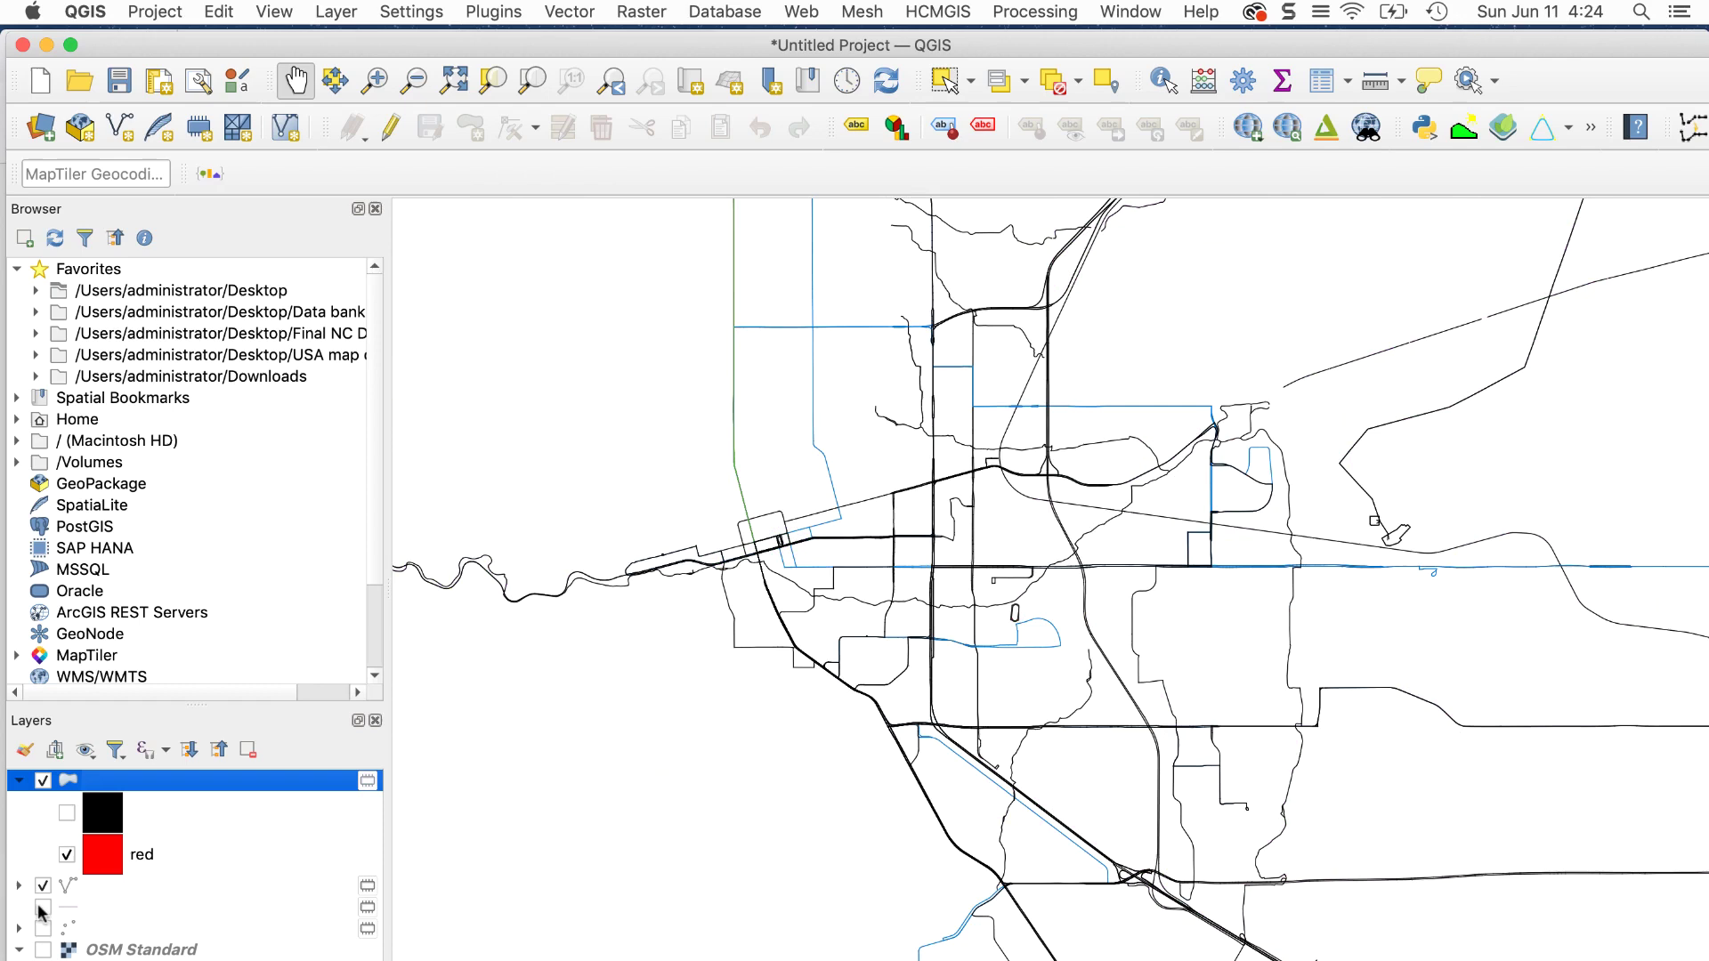
left_click(41, 906)
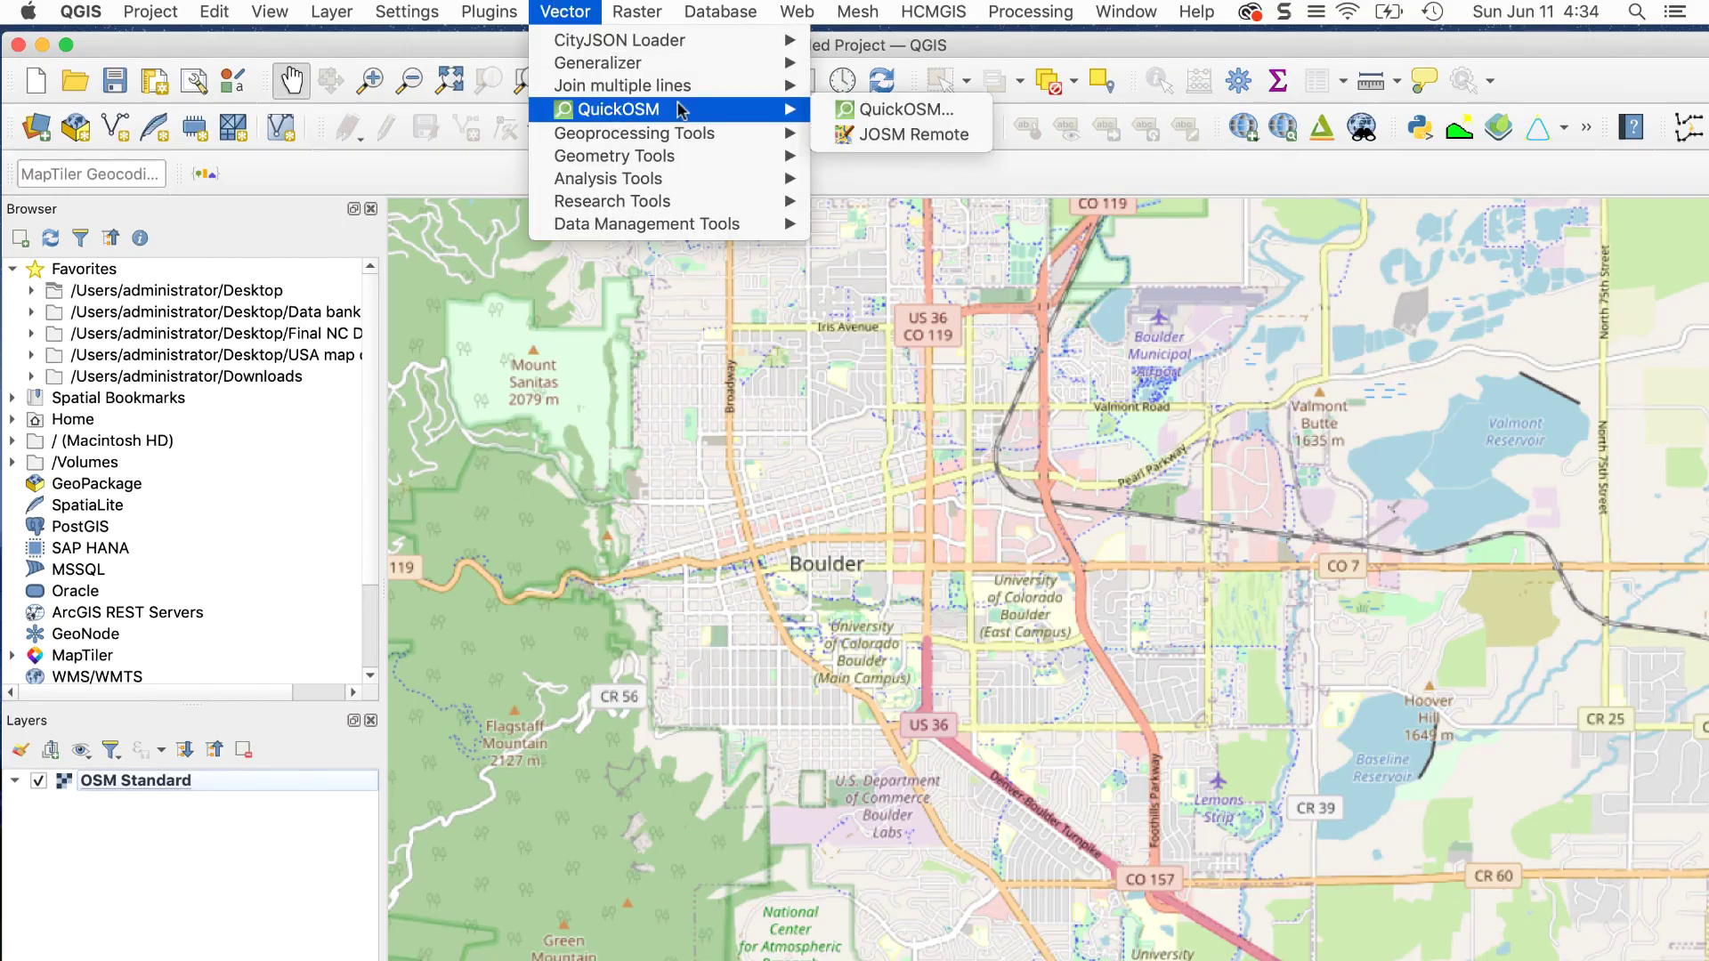
Step: Run a QuickOSM query for the key 'highway' over the canvas extent
left_click(827, 119)
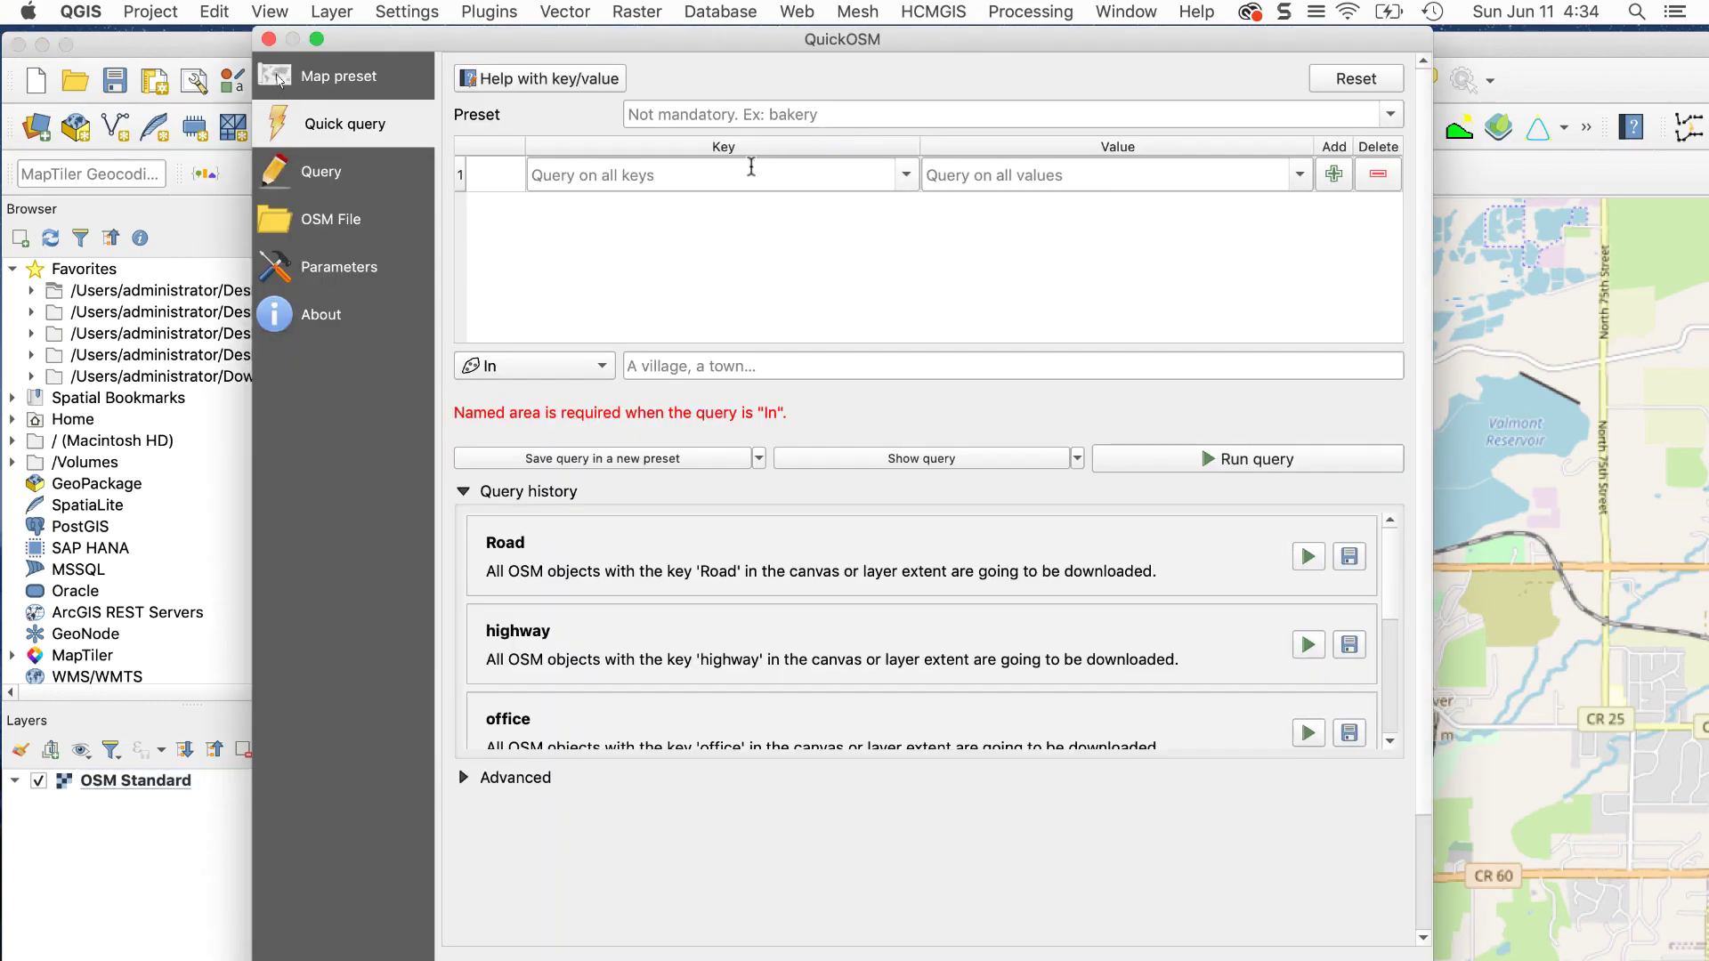
left_click(697, 172)
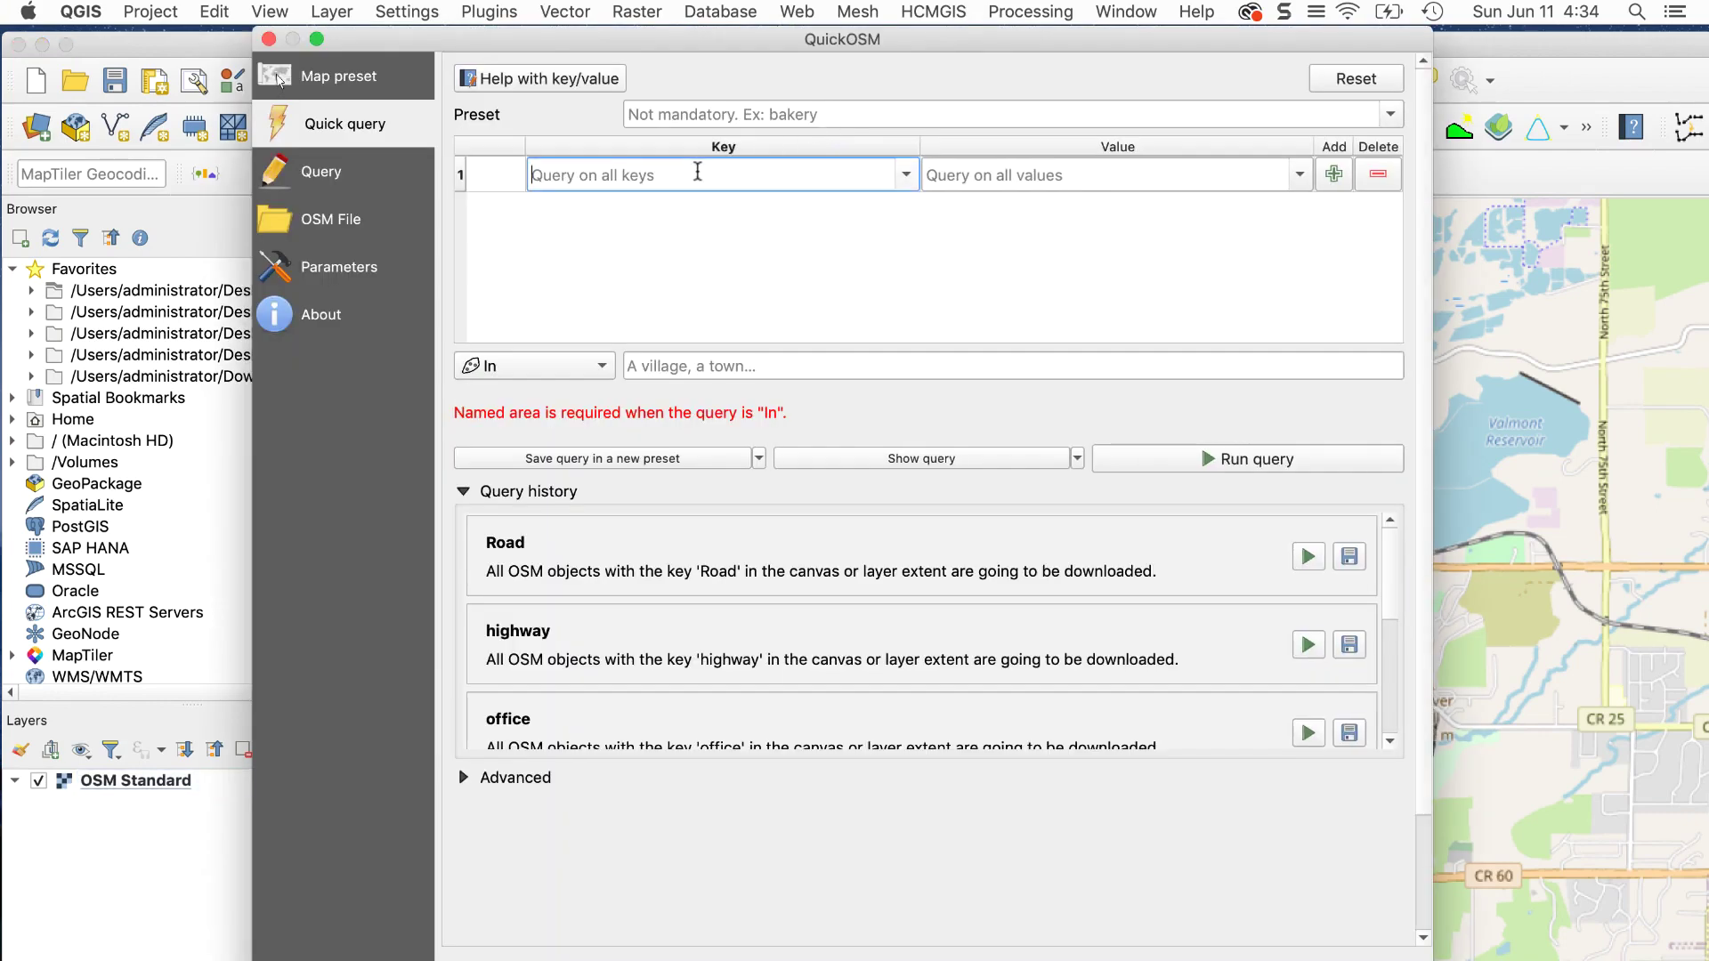
type("highway")
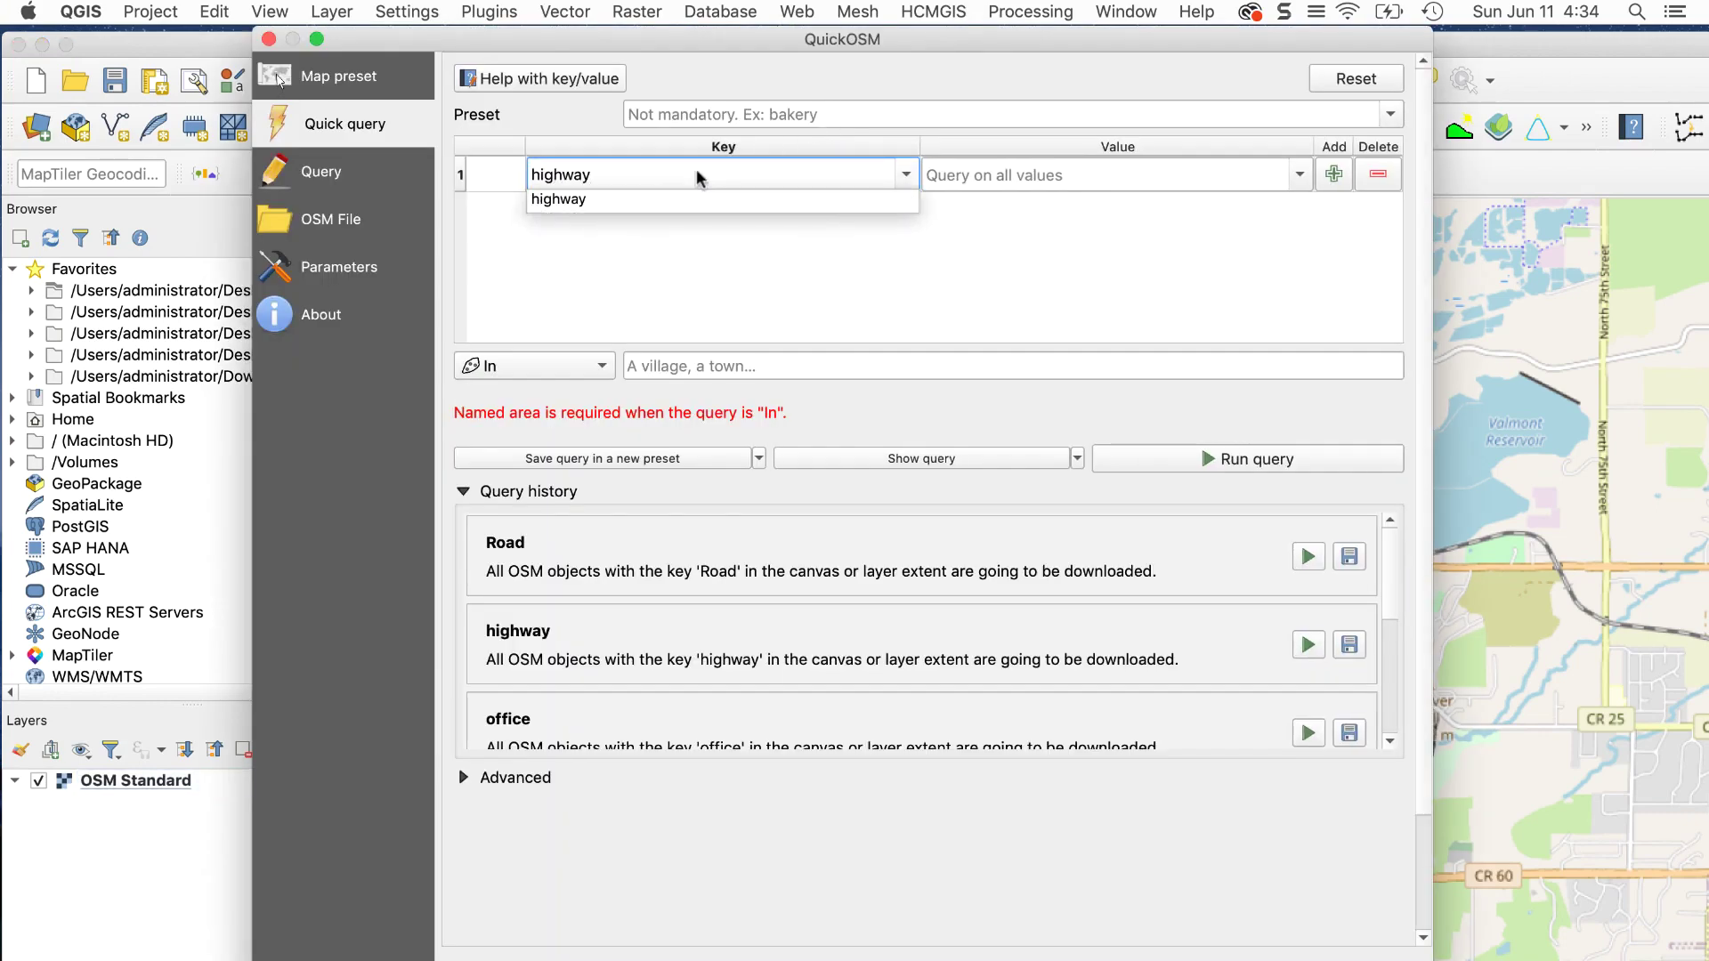
key("Return")
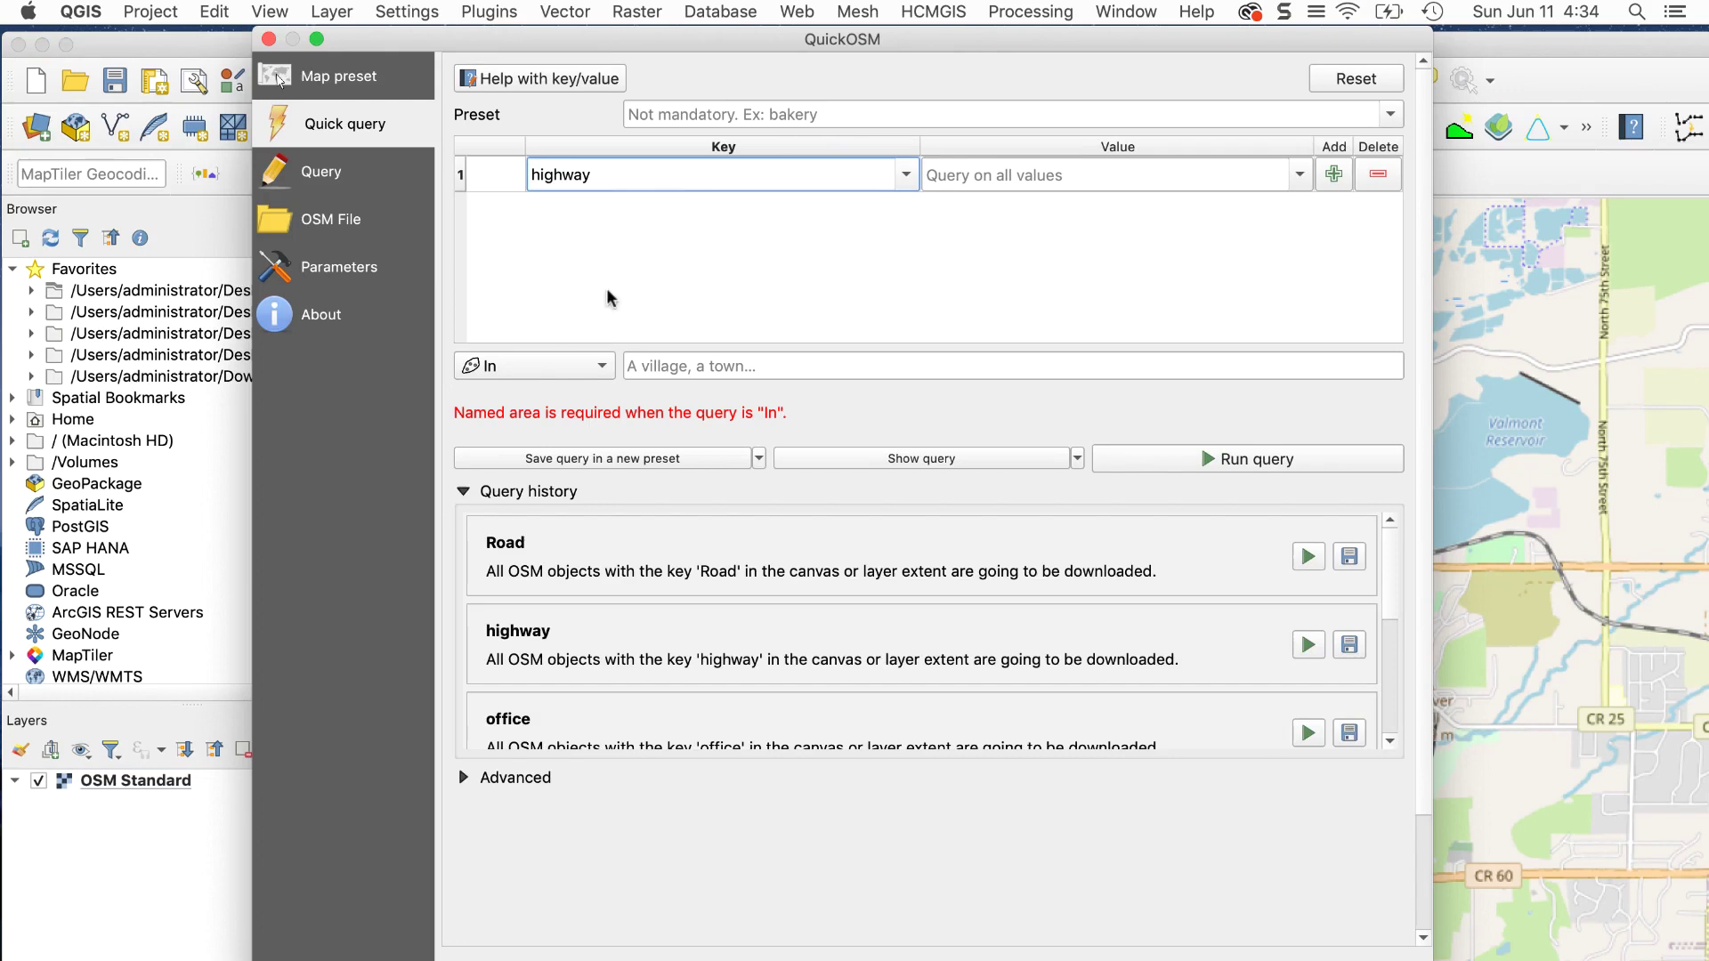
left_click(561, 366)
left_click(555, 422)
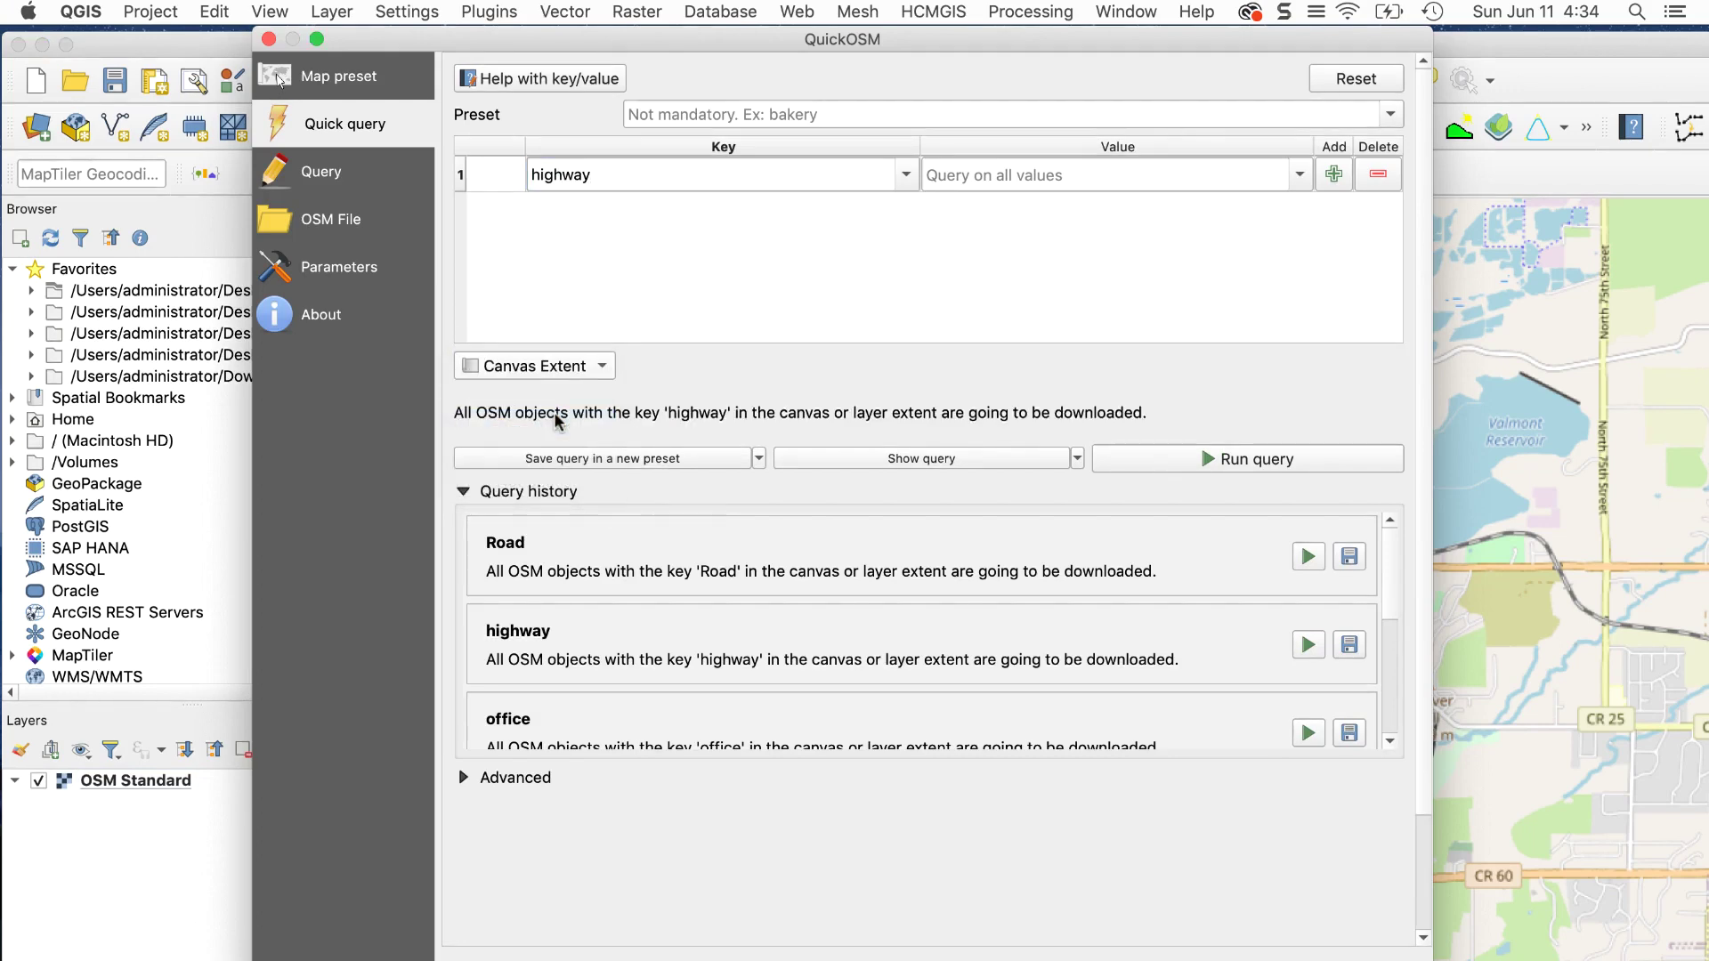
left_click(1174, 461)
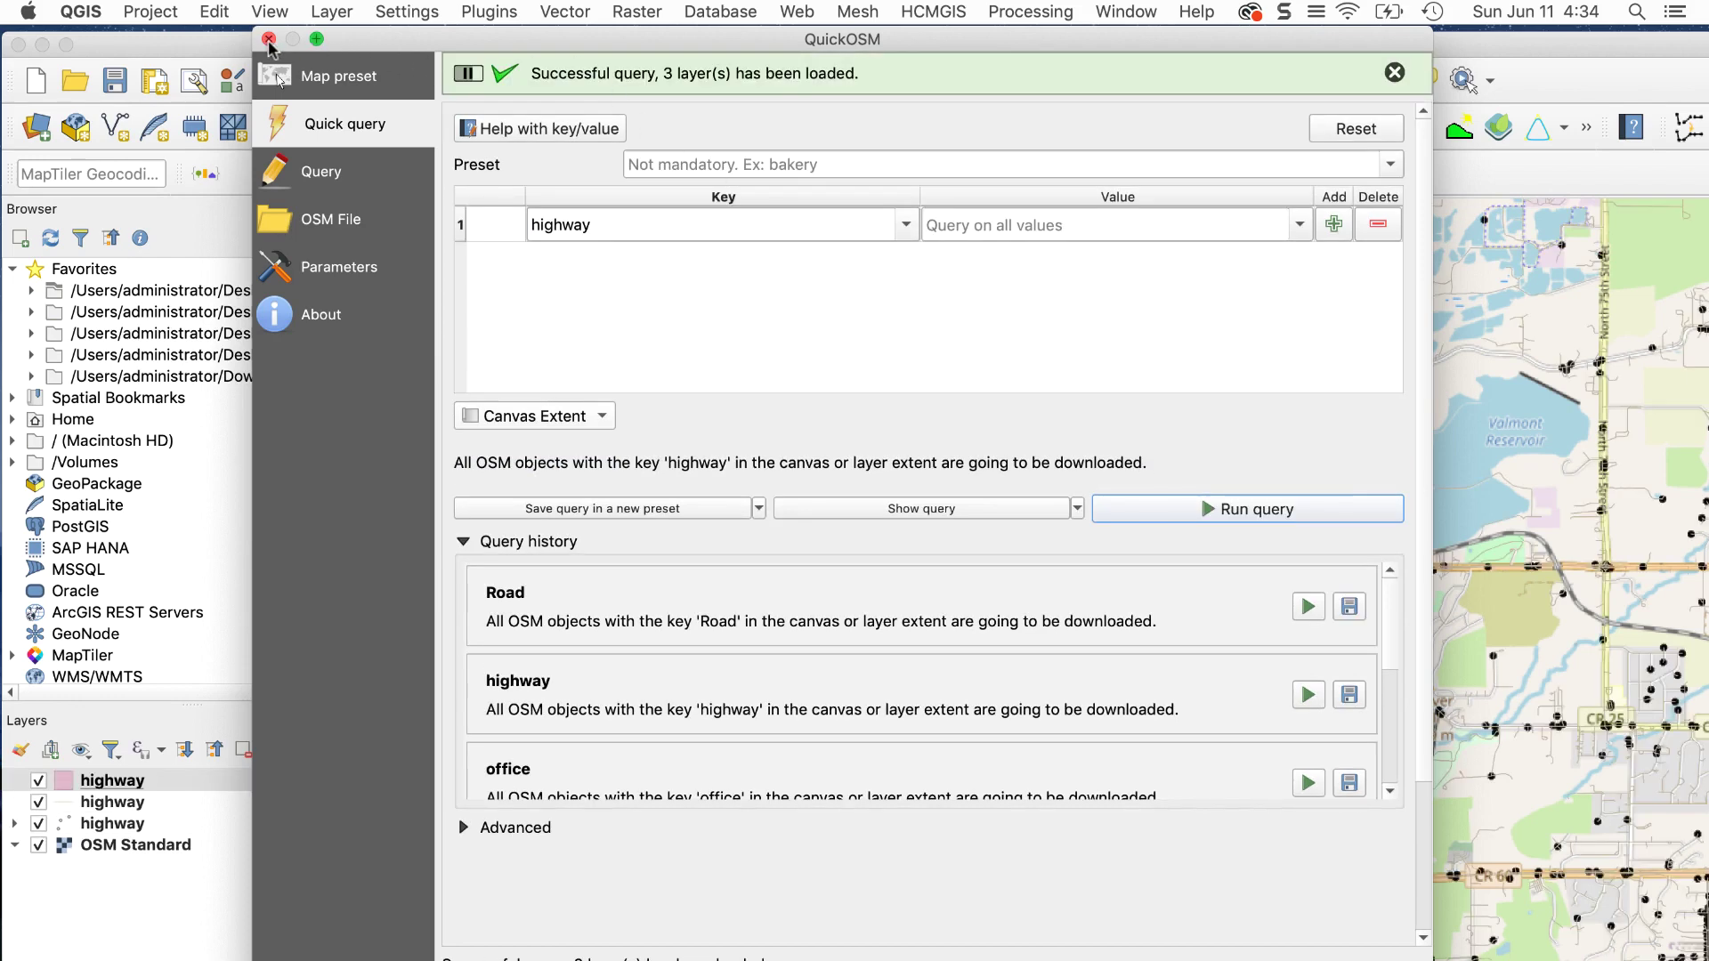
left_click(268, 39)
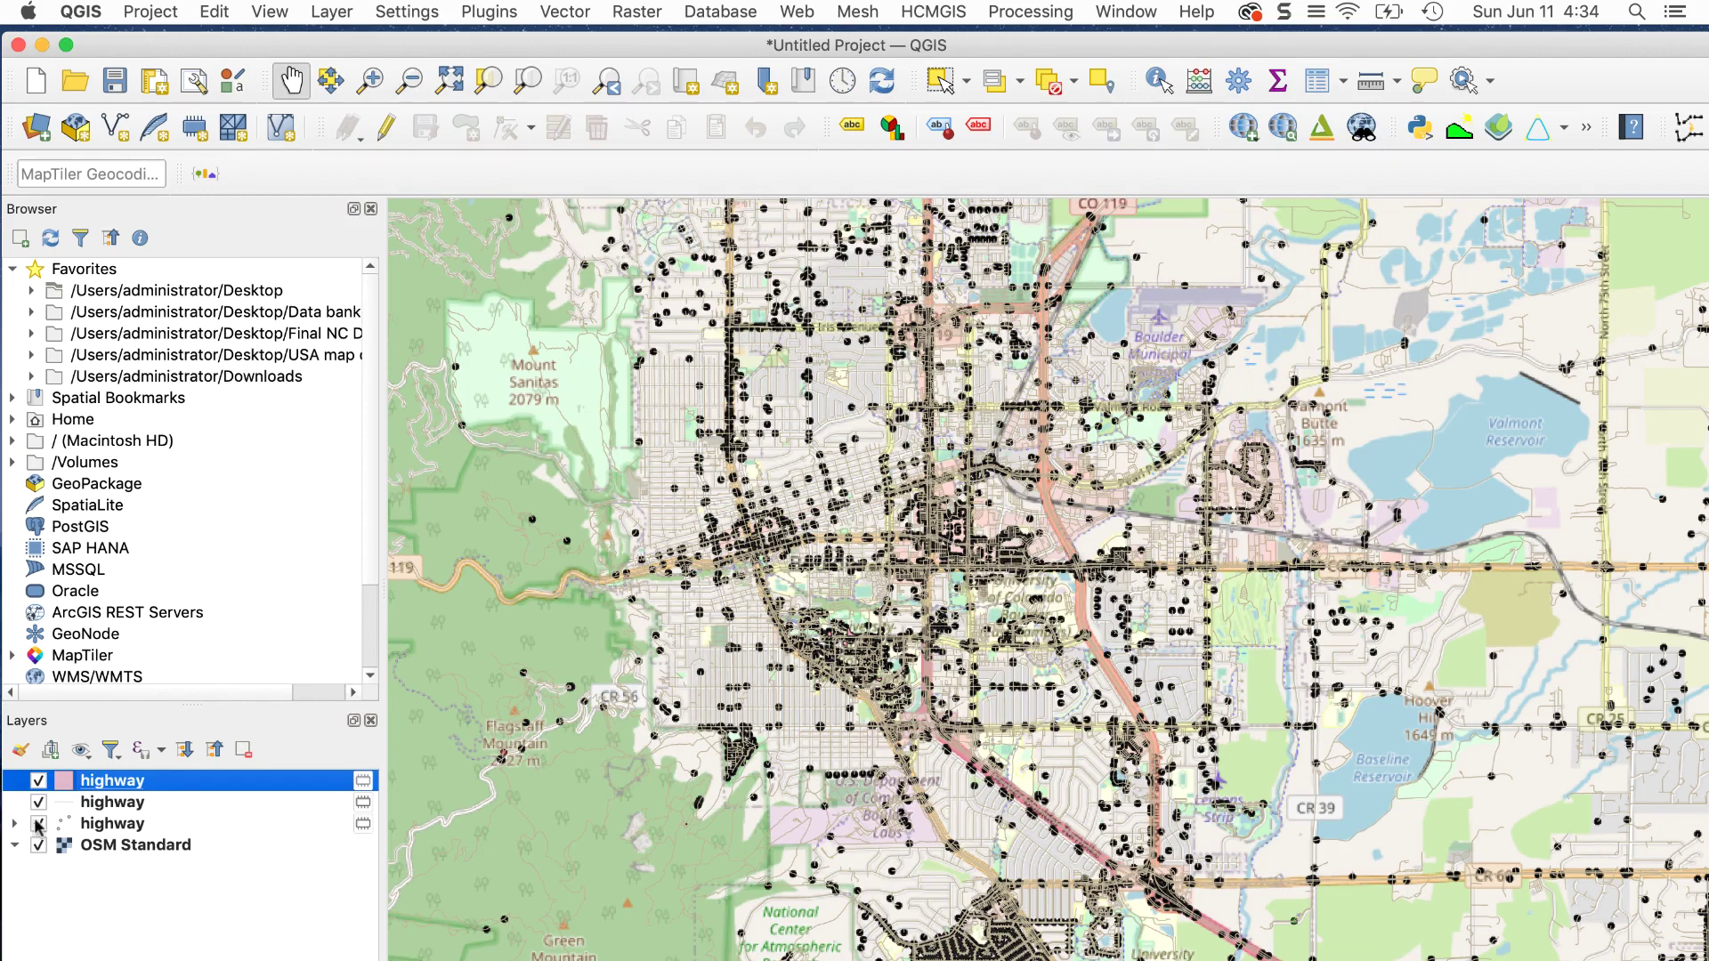
Step: Hide the highway points and basemap, select the highway line layer, and open Data Management Tools
left_click(37, 824)
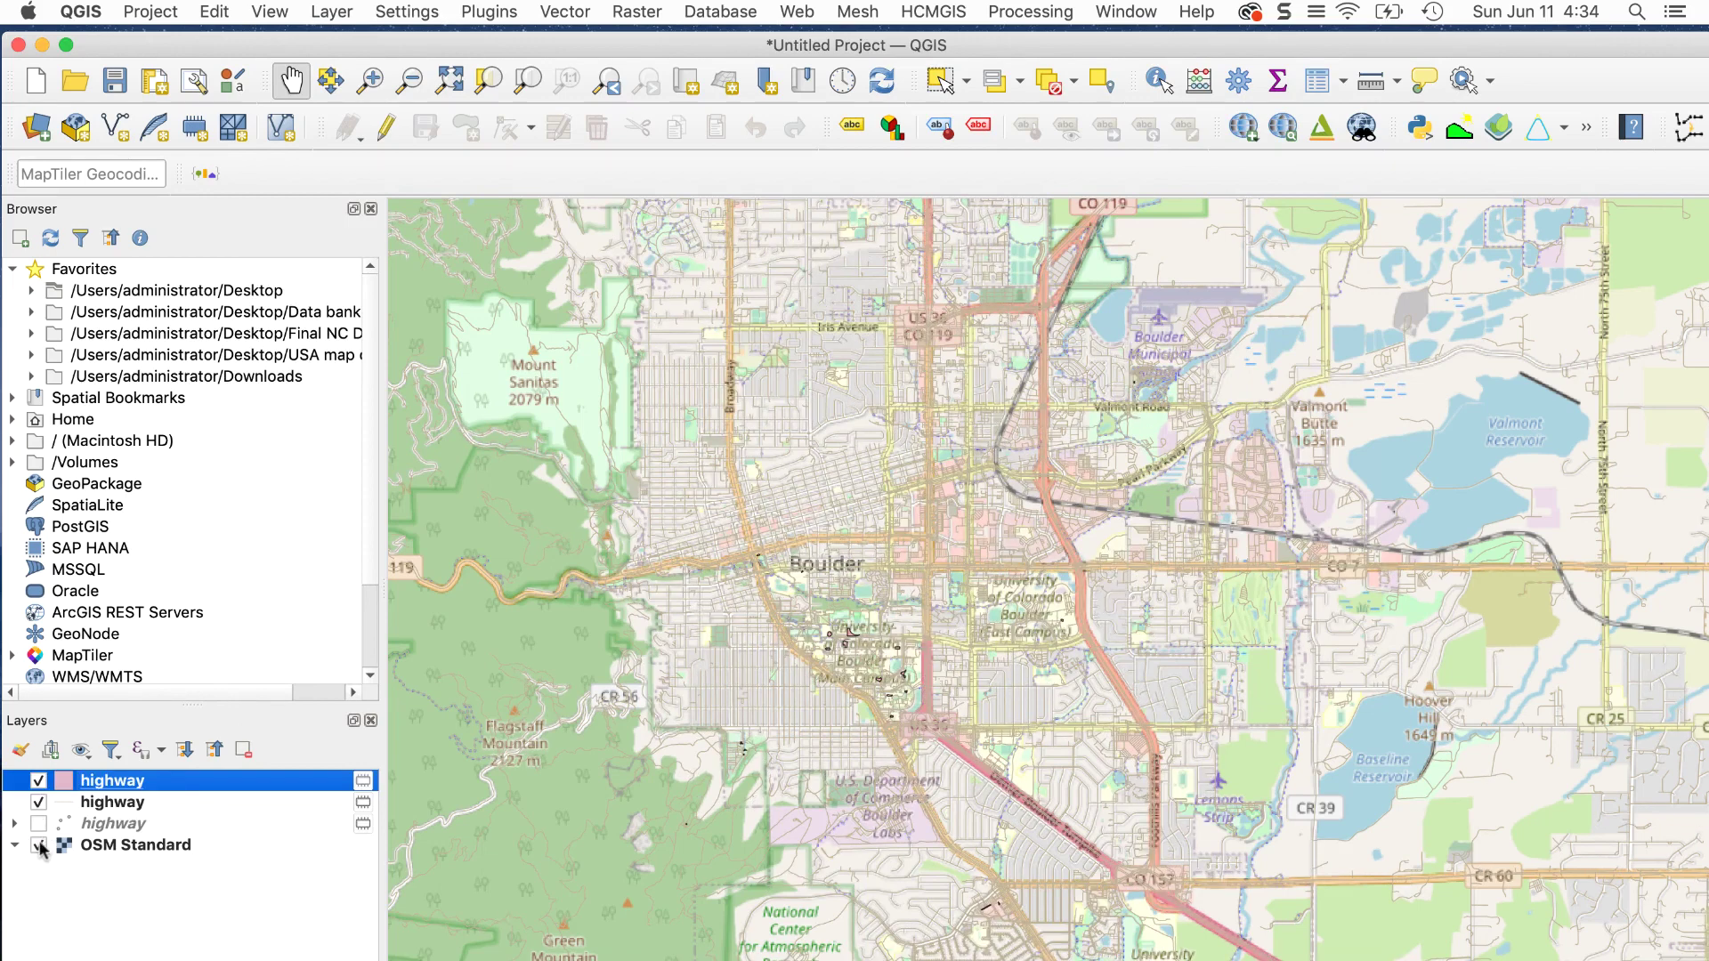
left_click(38, 845)
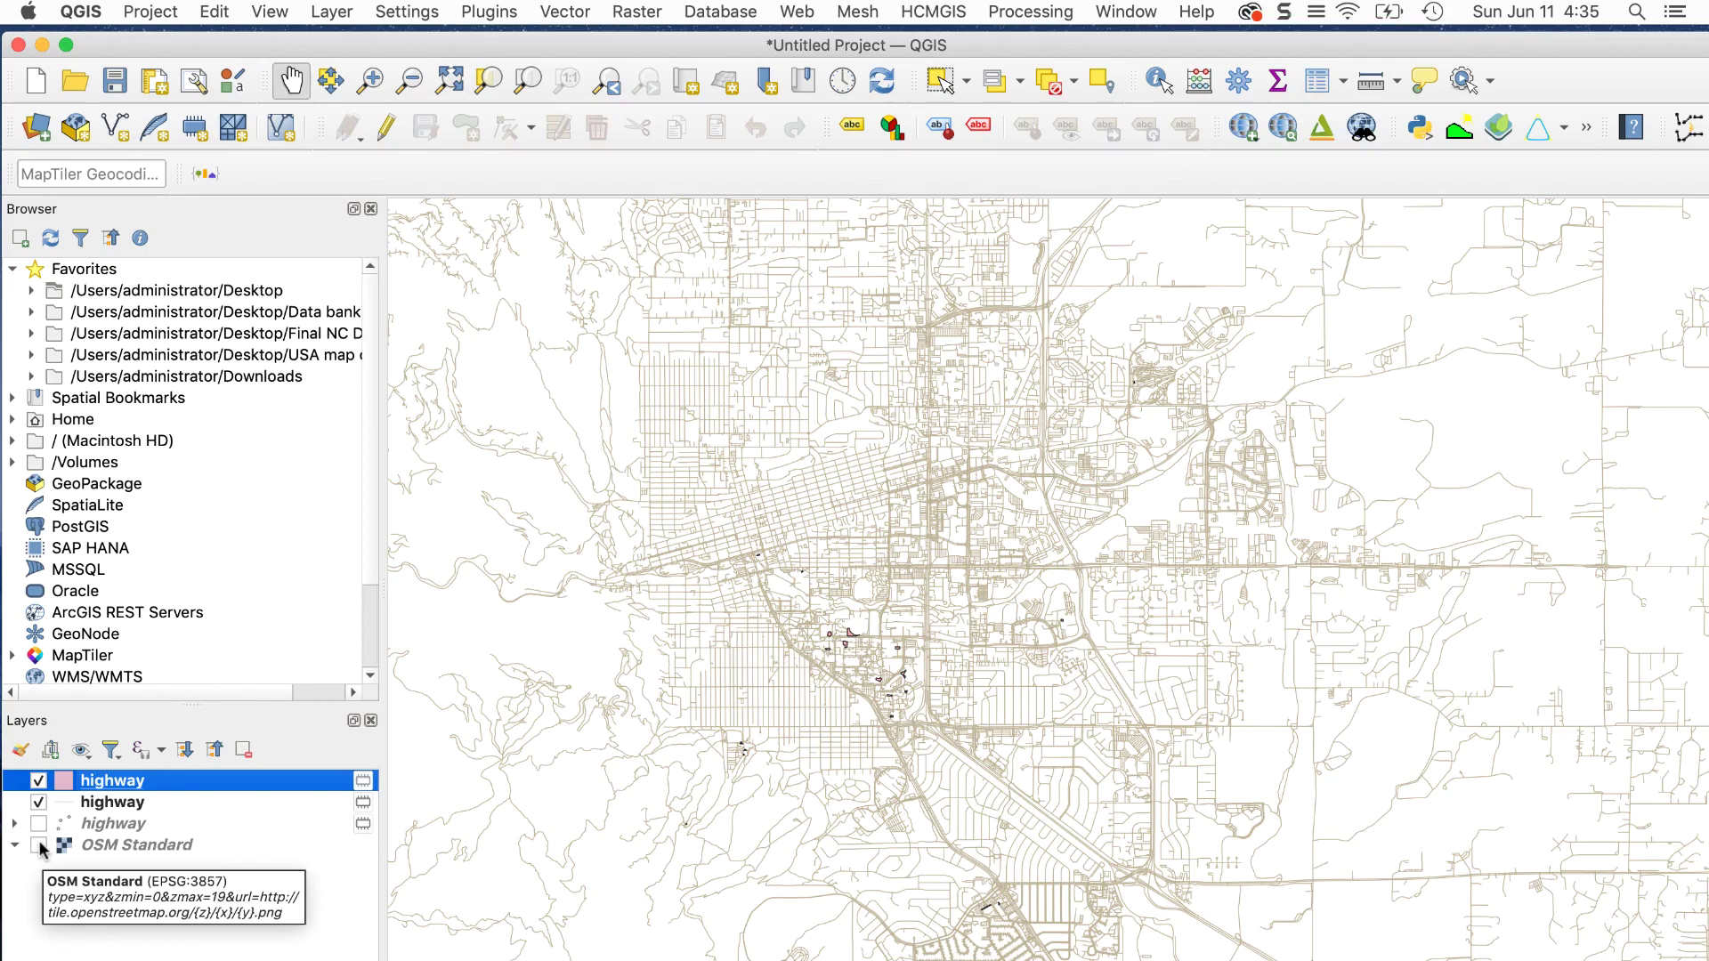
left_click(198, 806)
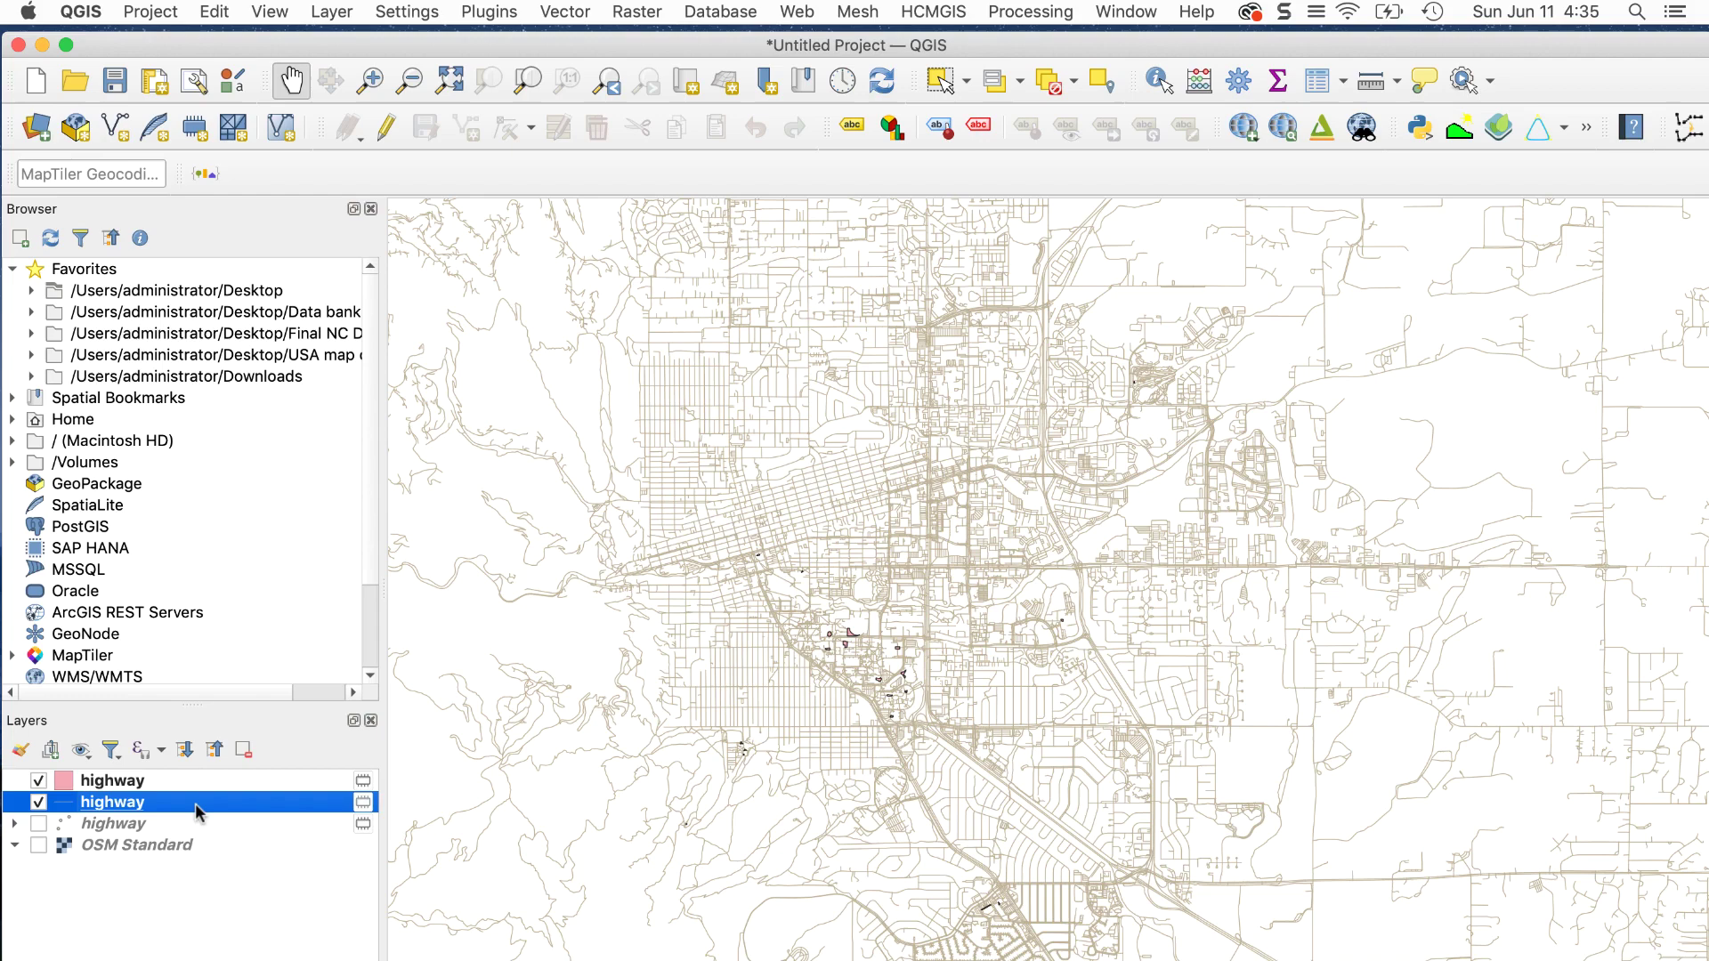
left_click(566, 12)
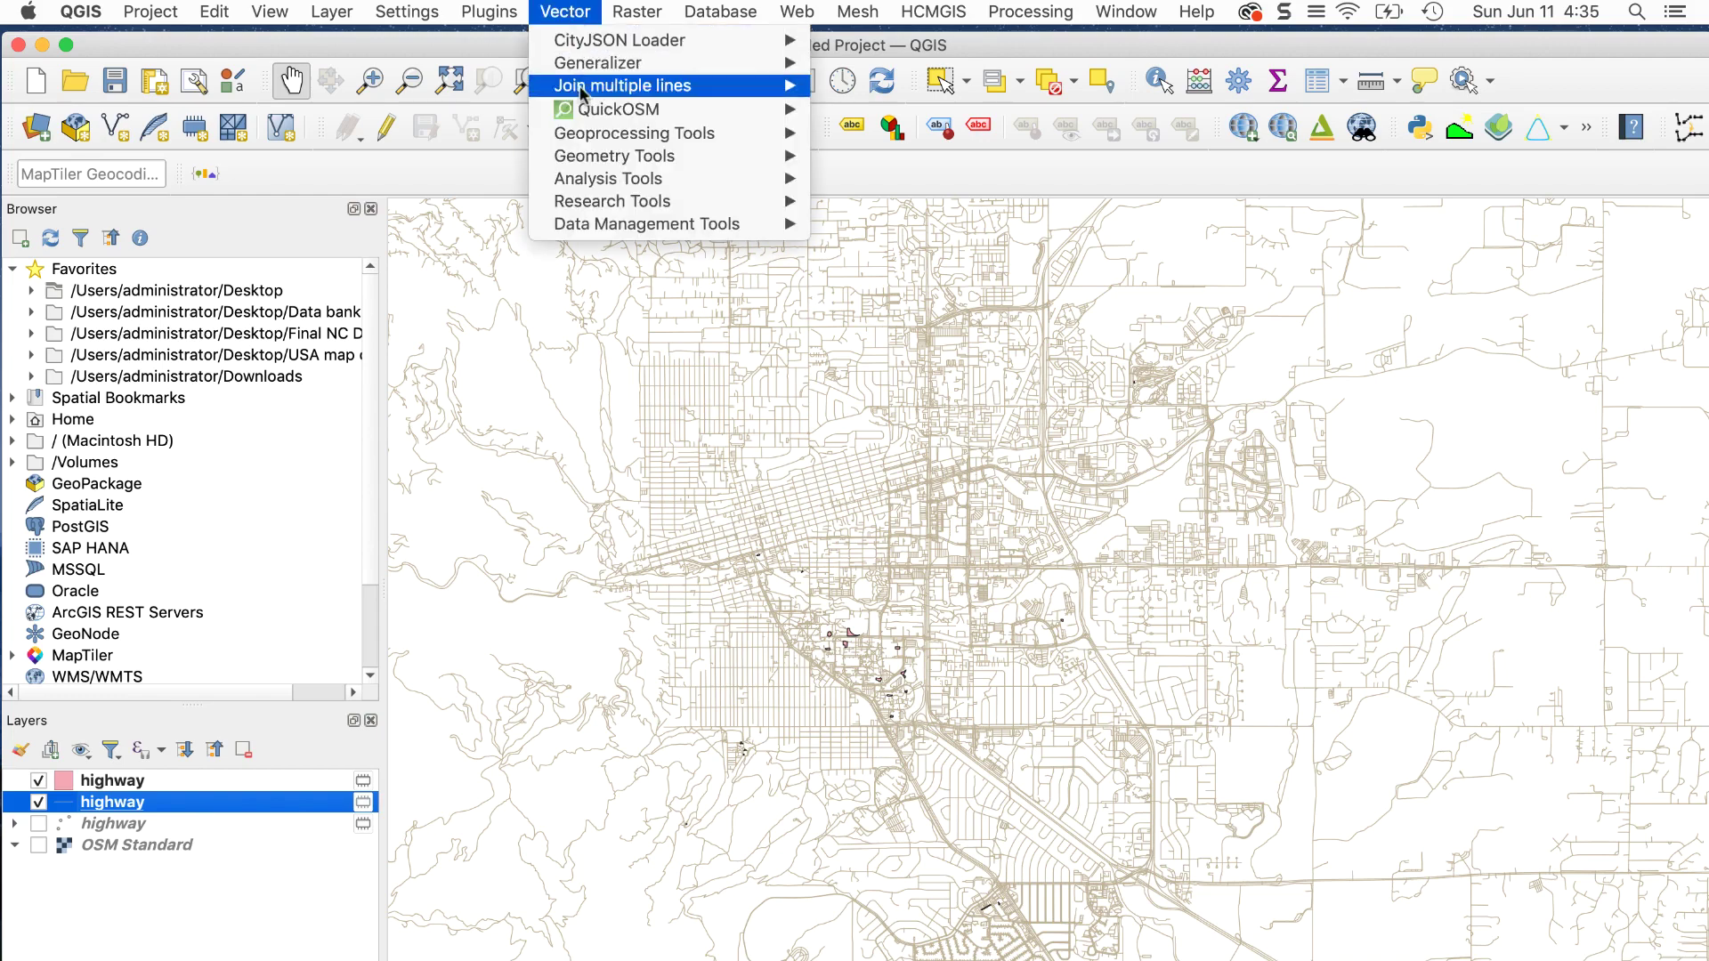
mouse_move(775, 224)
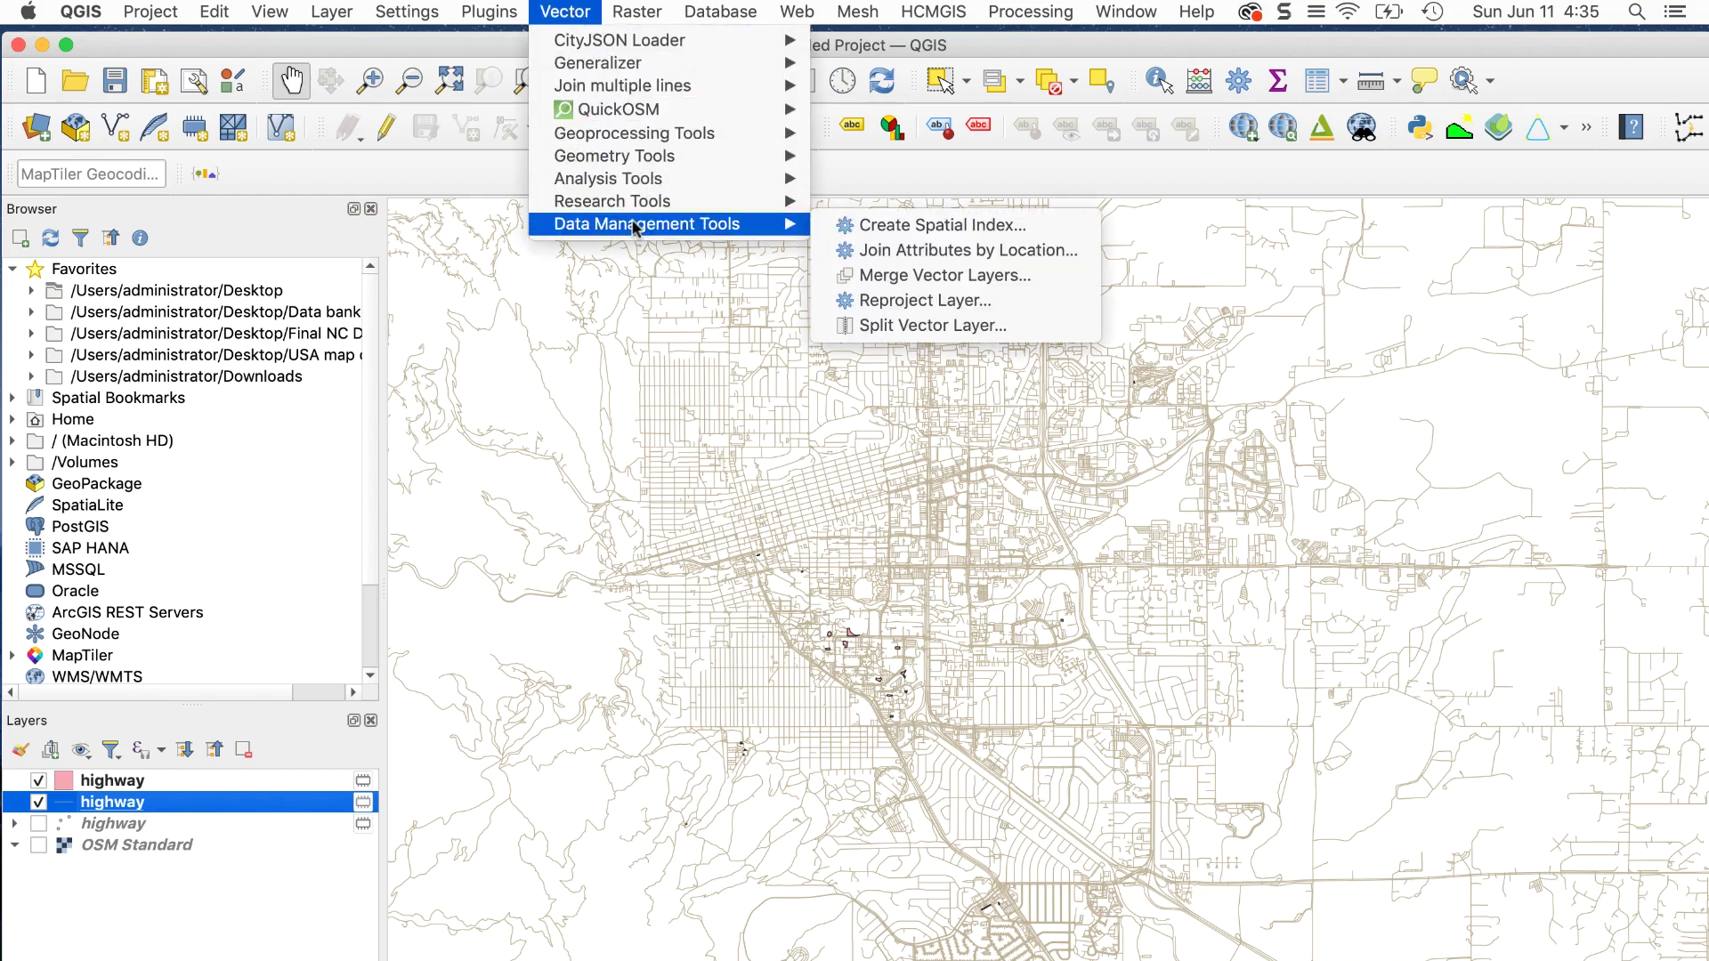
Step: Split the highway lines by the highway field into shapefiles in the 'Separate roads' folder
left_click(951, 329)
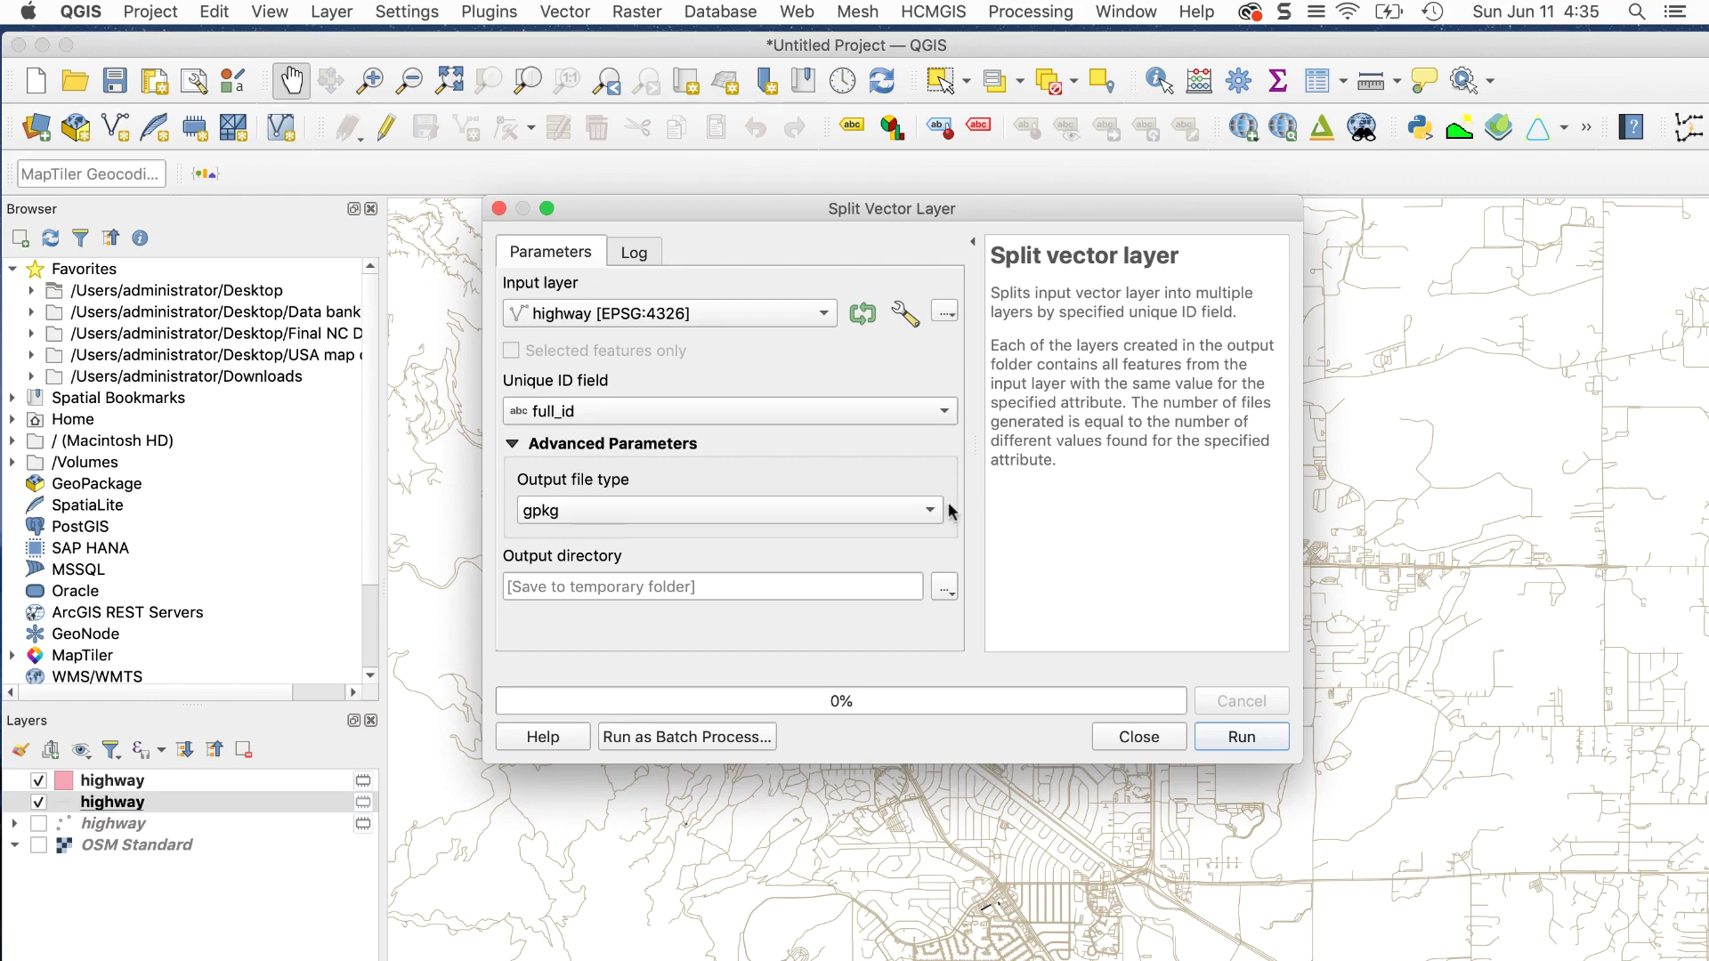
left_click(728, 418)
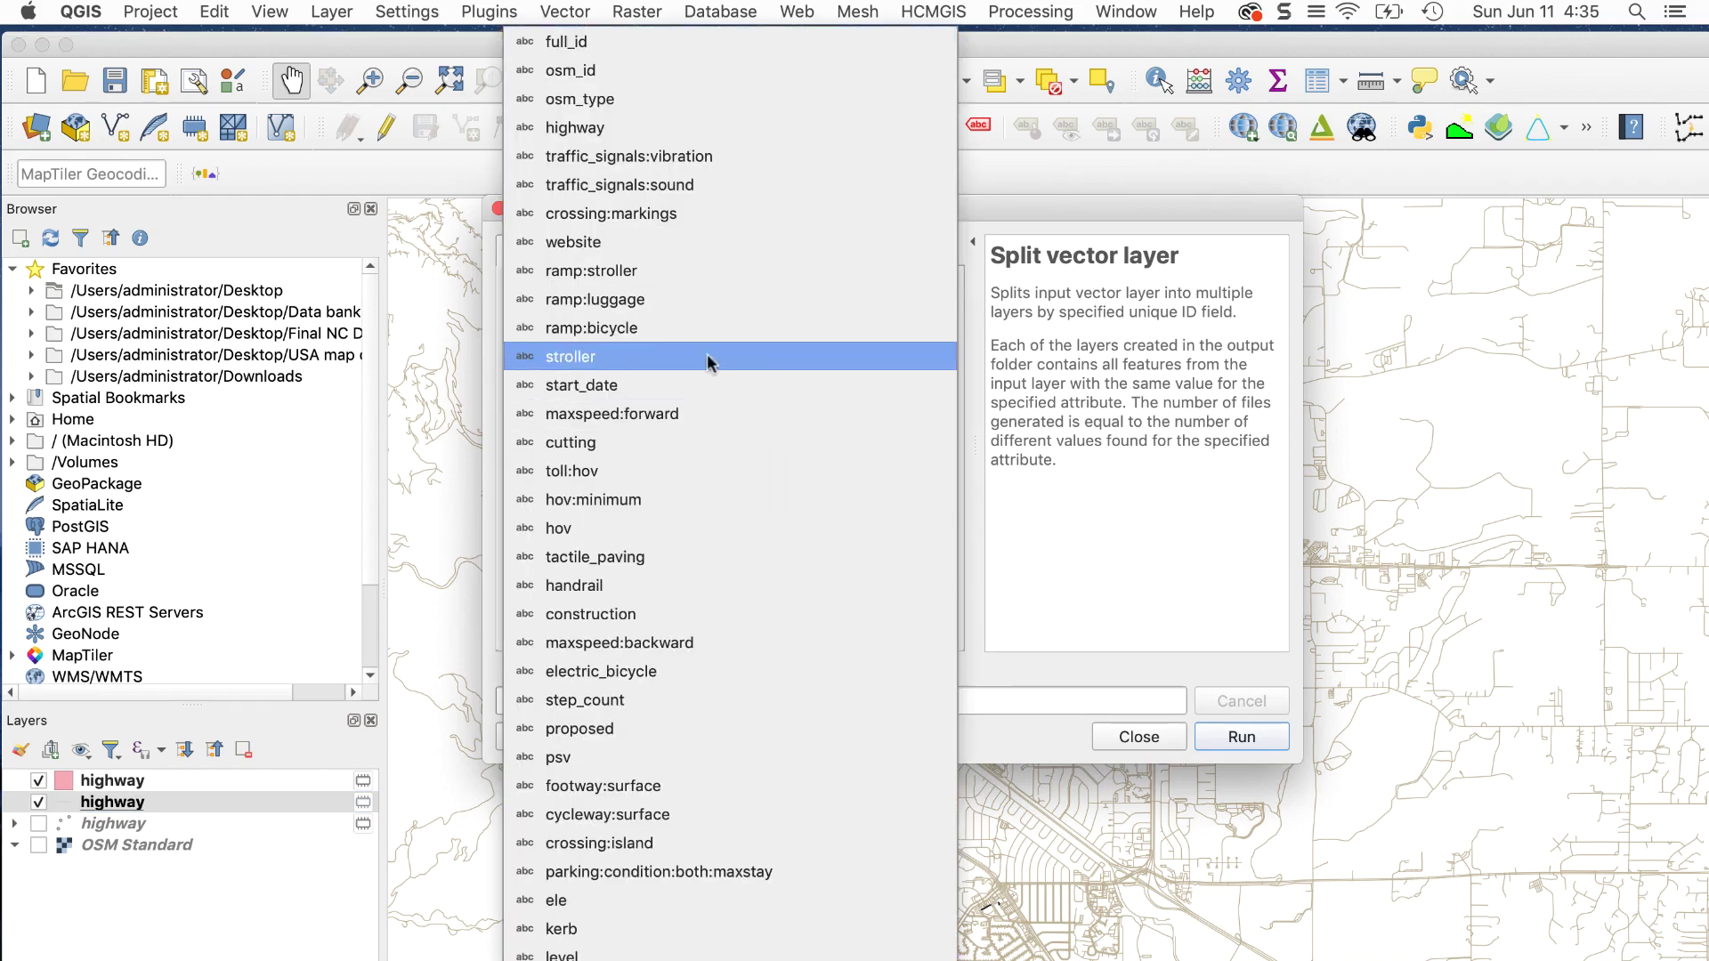
left_click(703, 129)
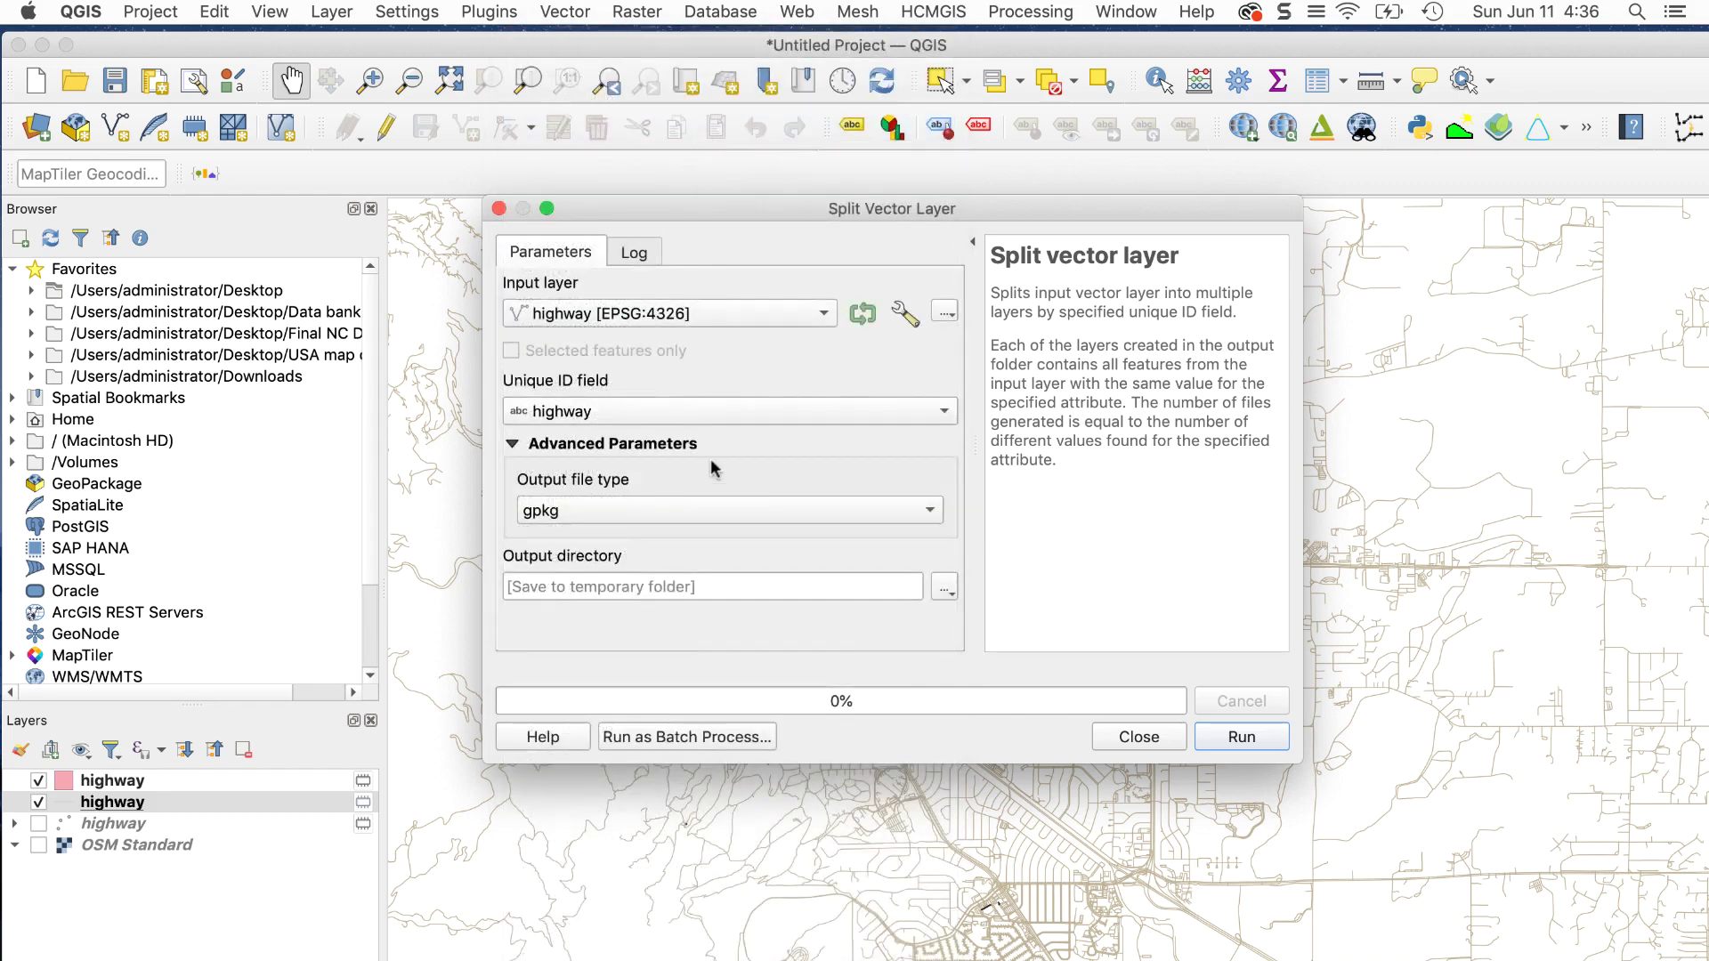
left_click(725, 516)
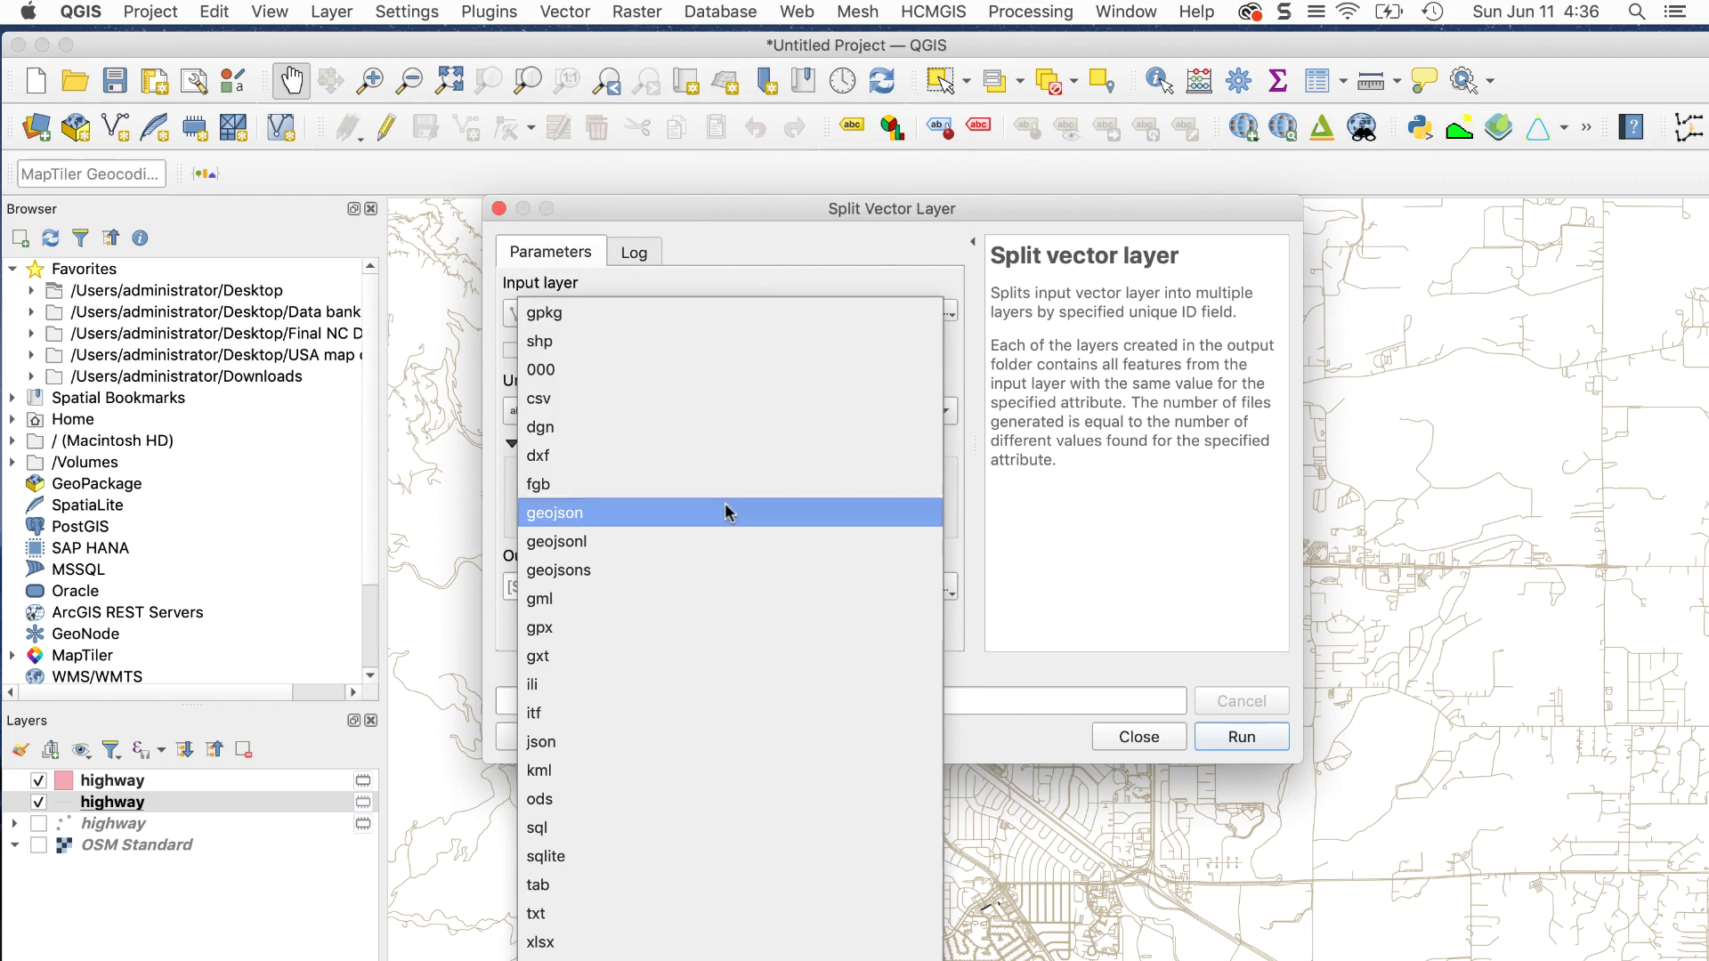
left_click(694, 357)
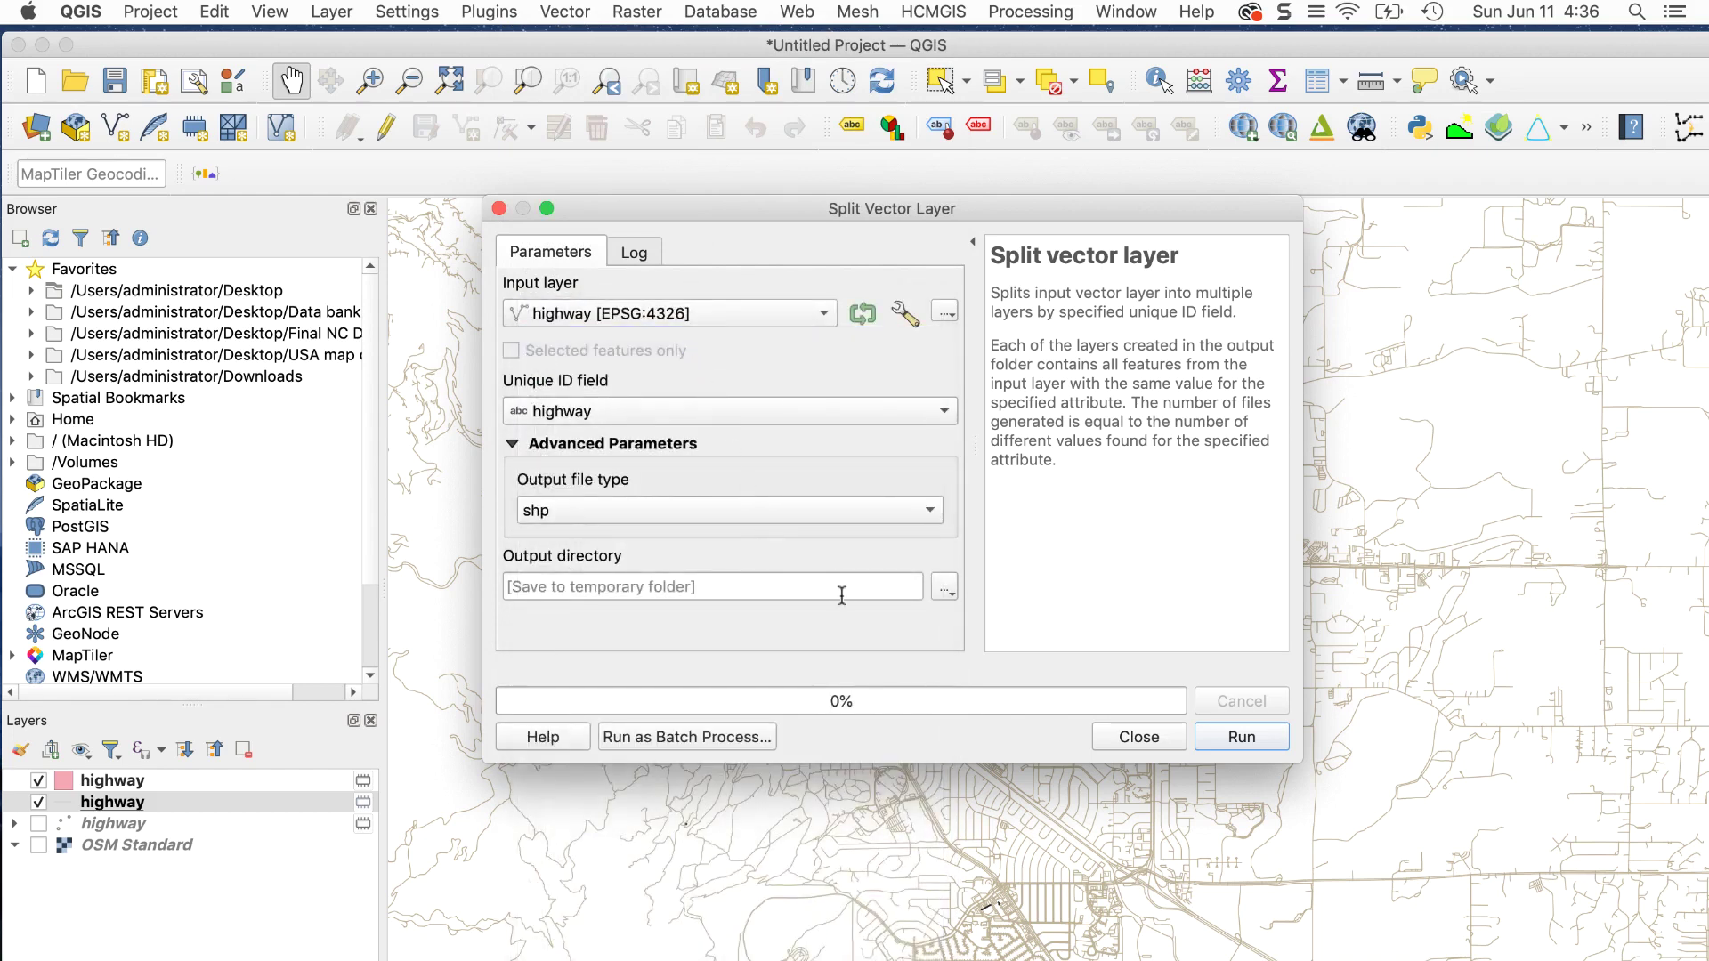
left_click(943, 589)
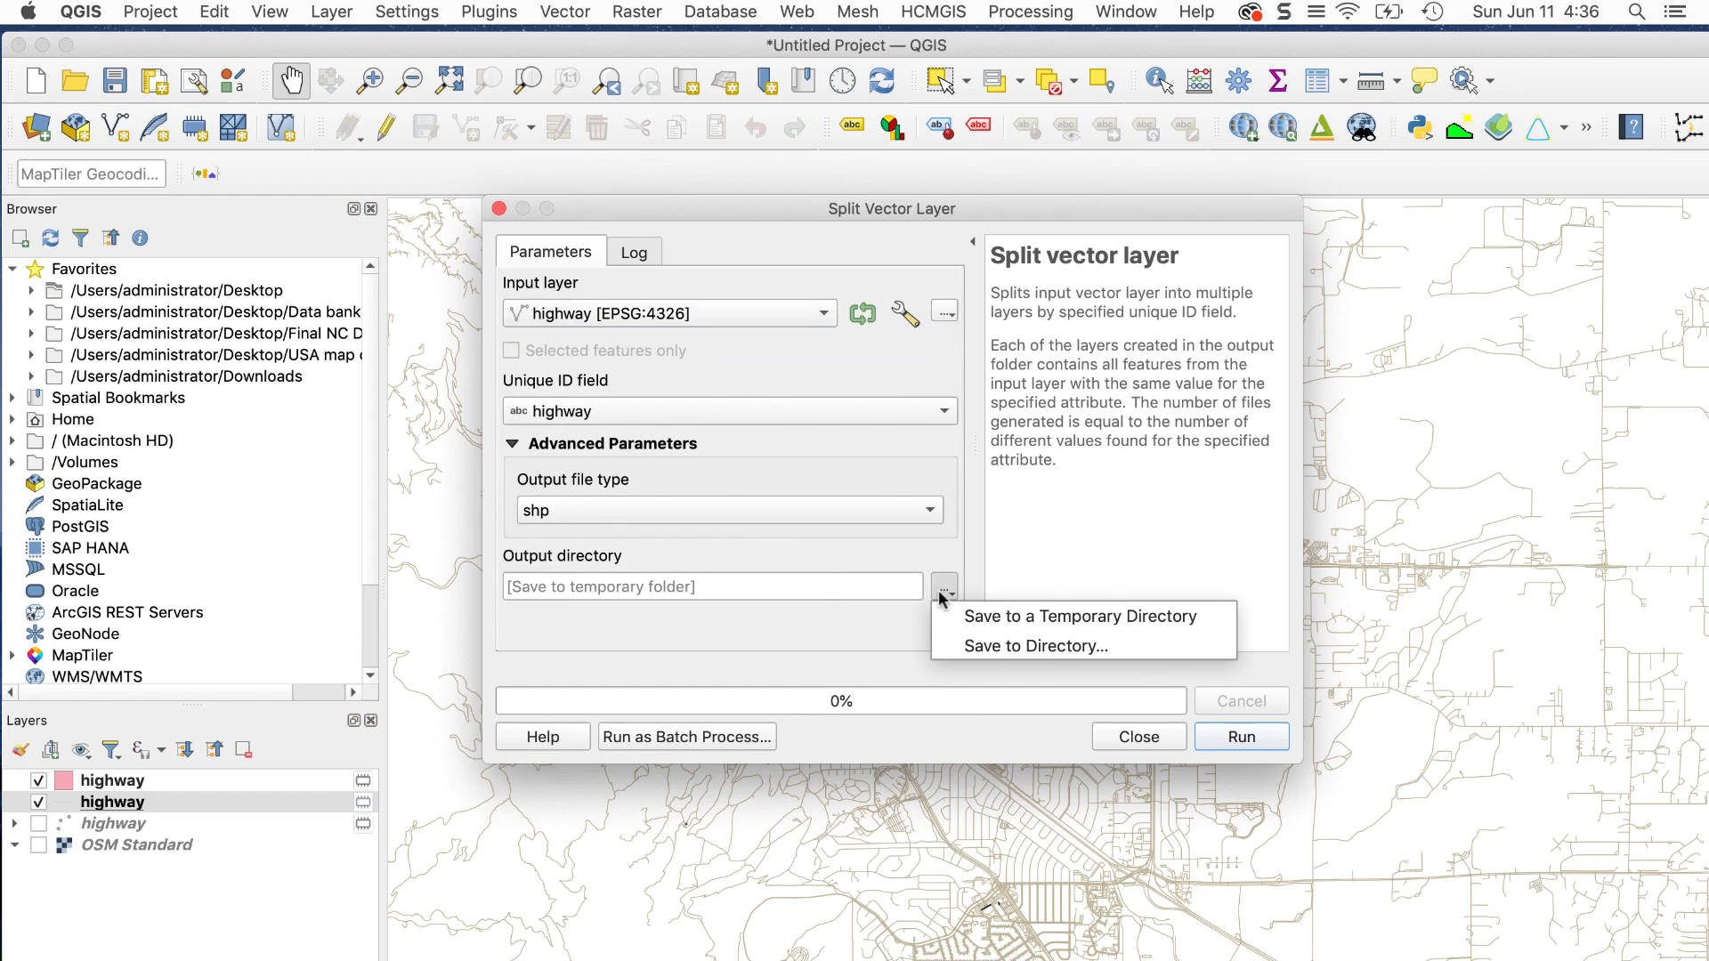
left_click(990, 645)
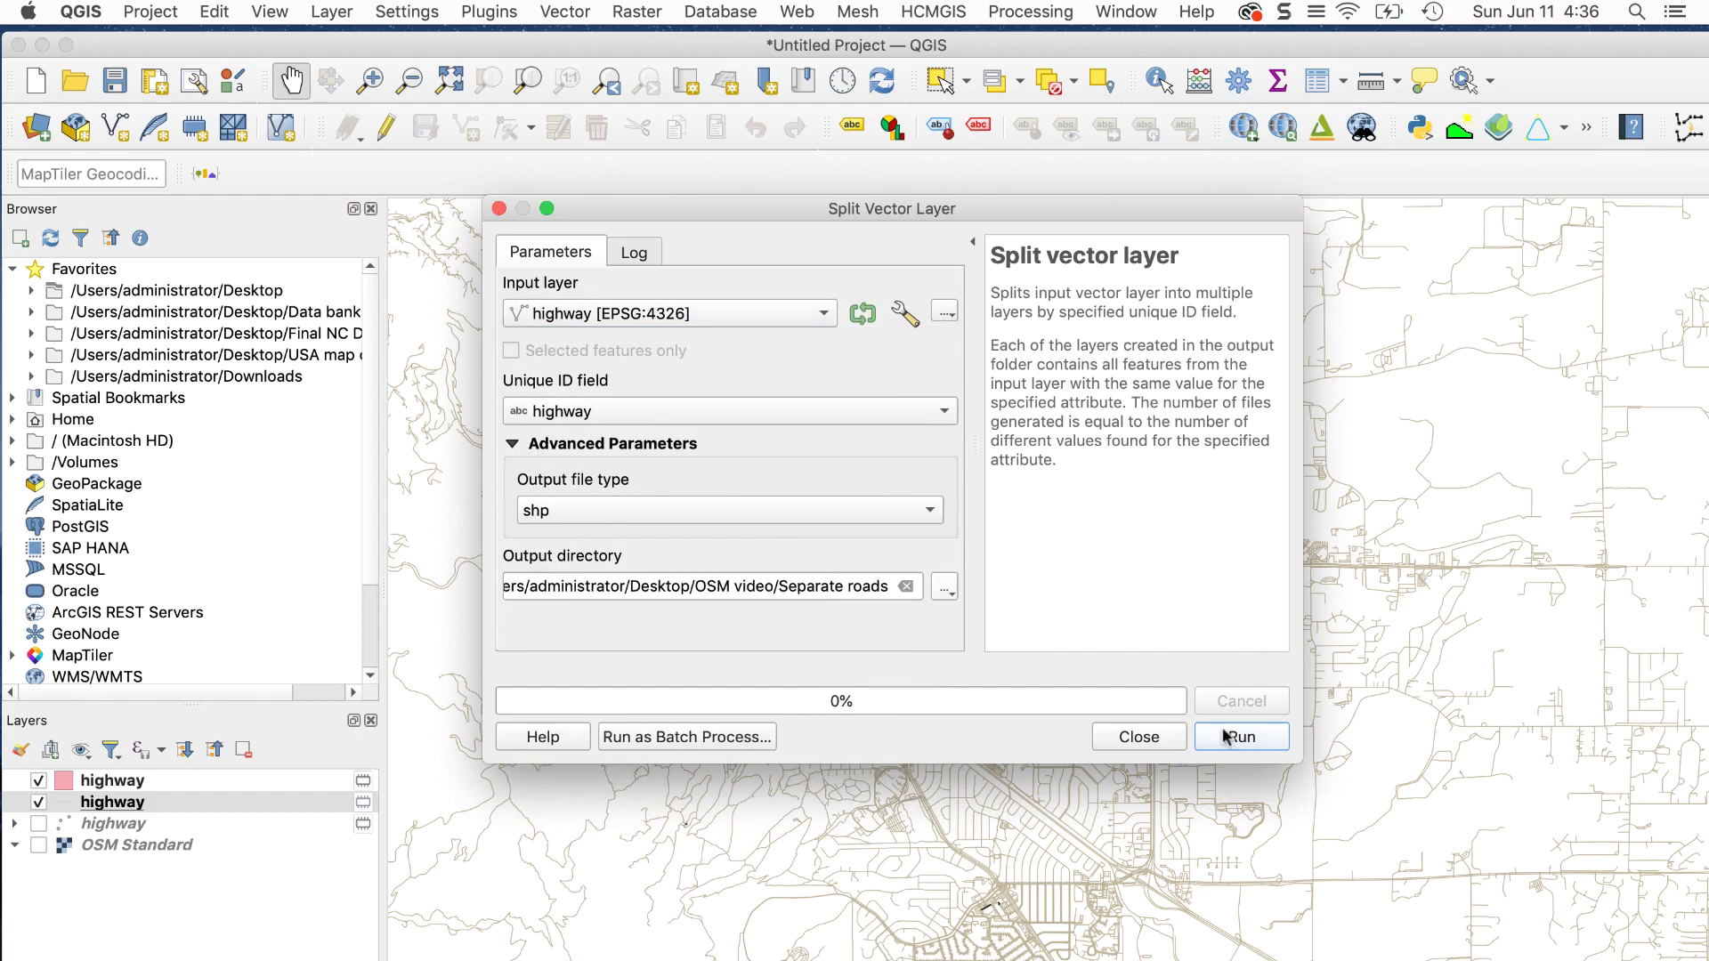
left_click(1232, 738)
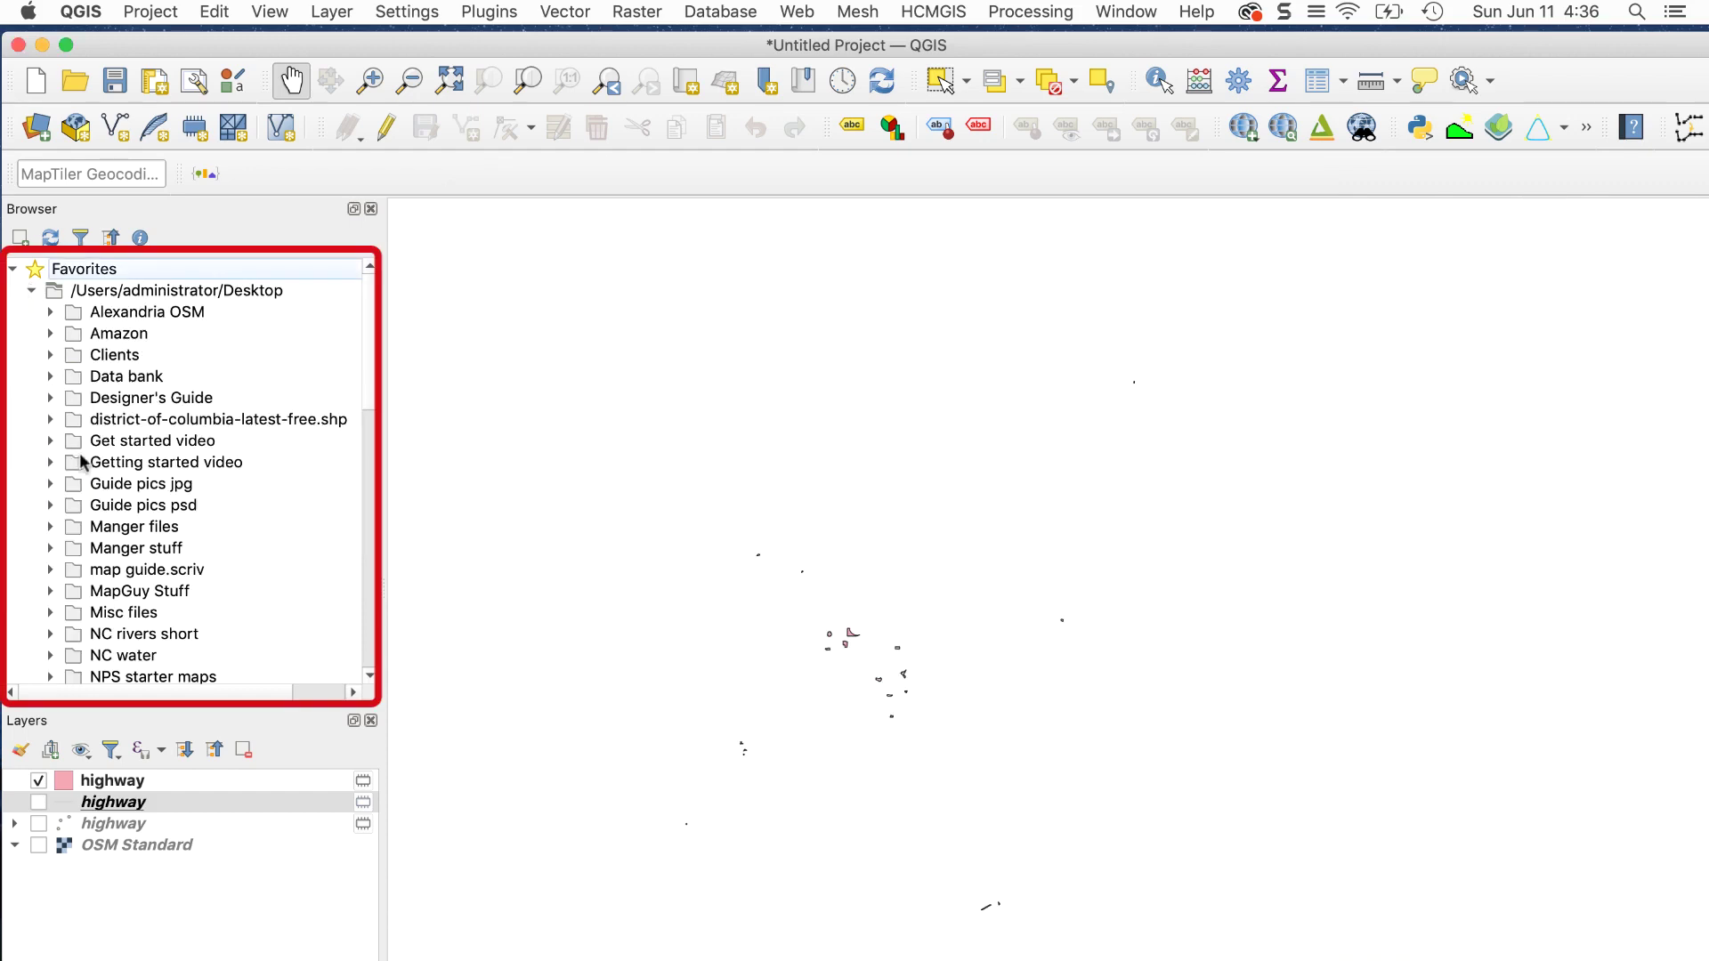
Step: Add the motorway, primary, secondary, trunk and tertiary shapefiles from Separate roads to the map
scroll(83, 458, "down", 5)
scroll(78, 482, "down", 1)
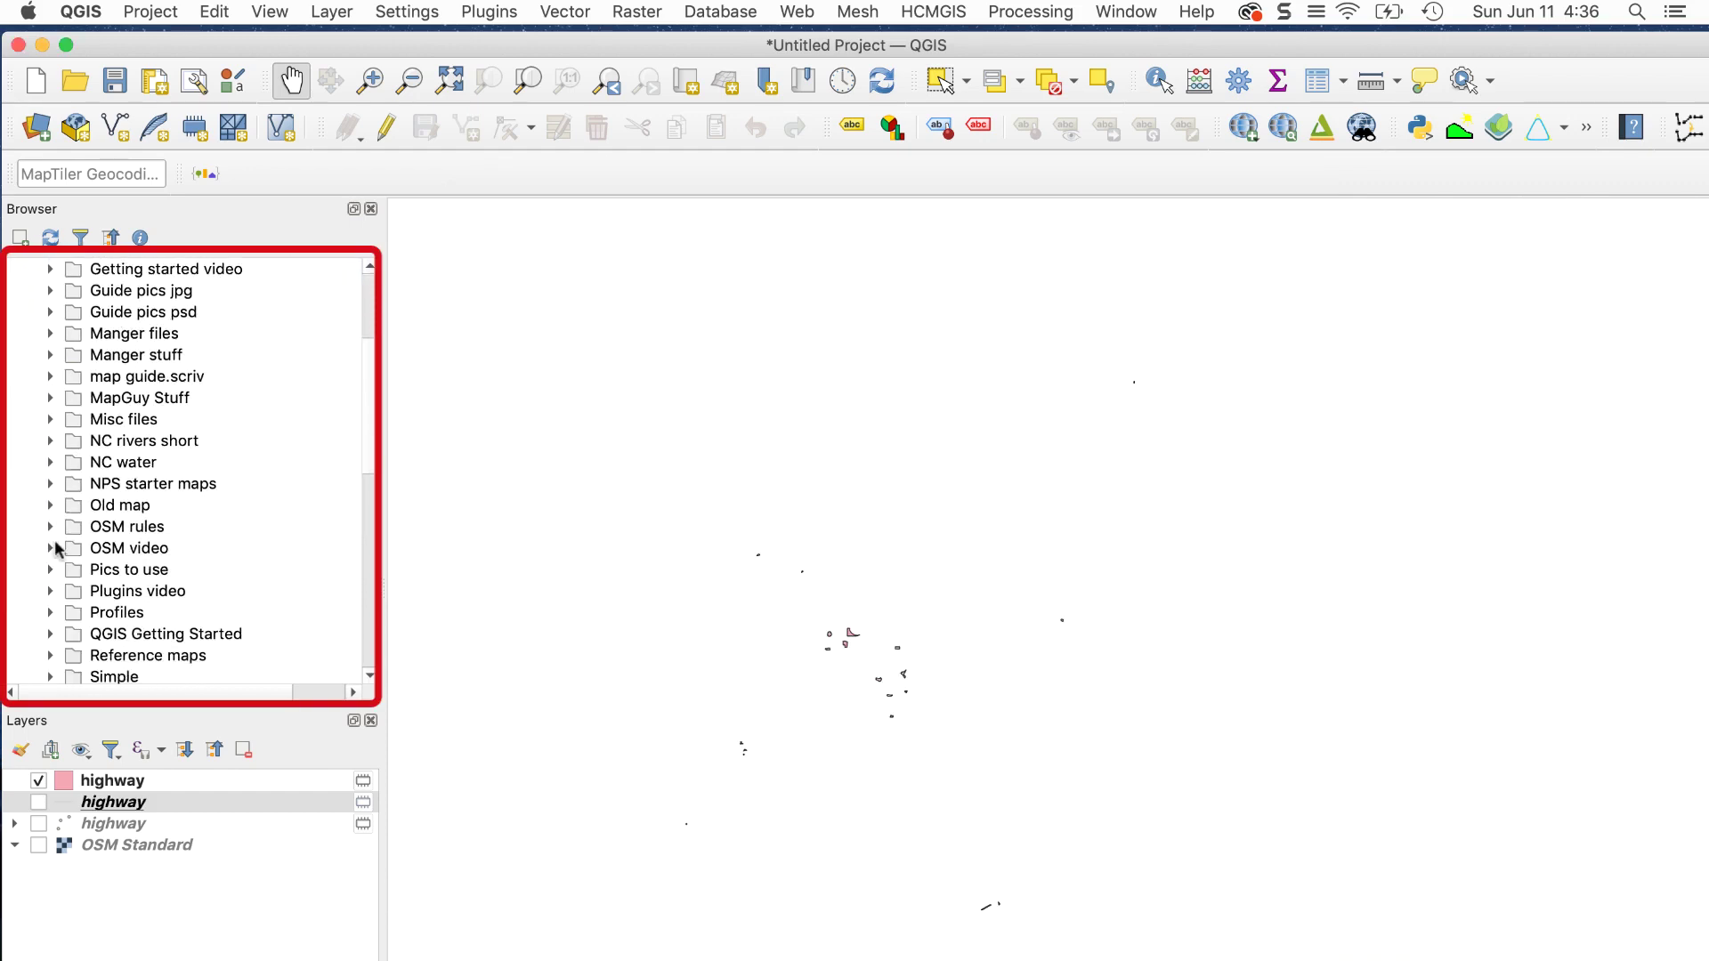
left_click(50, 547)
left_click(71, 505)
scroll(76, 505, "down", 4)
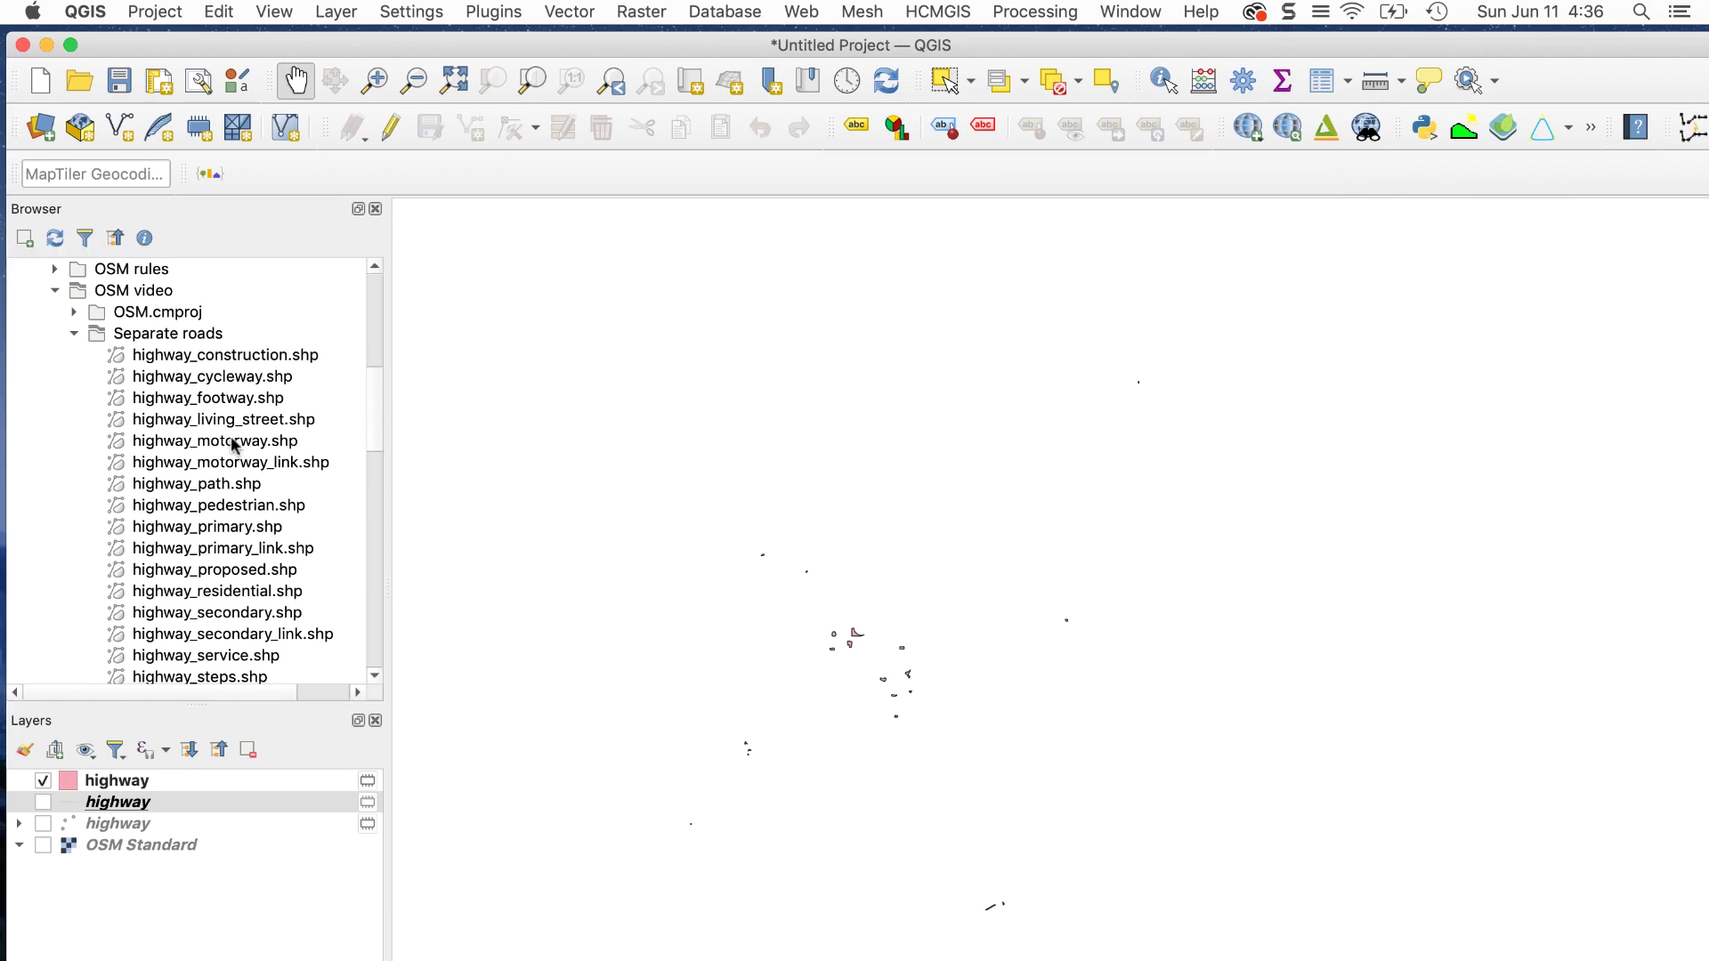
left_click_drag(237, 441, 529, 679)
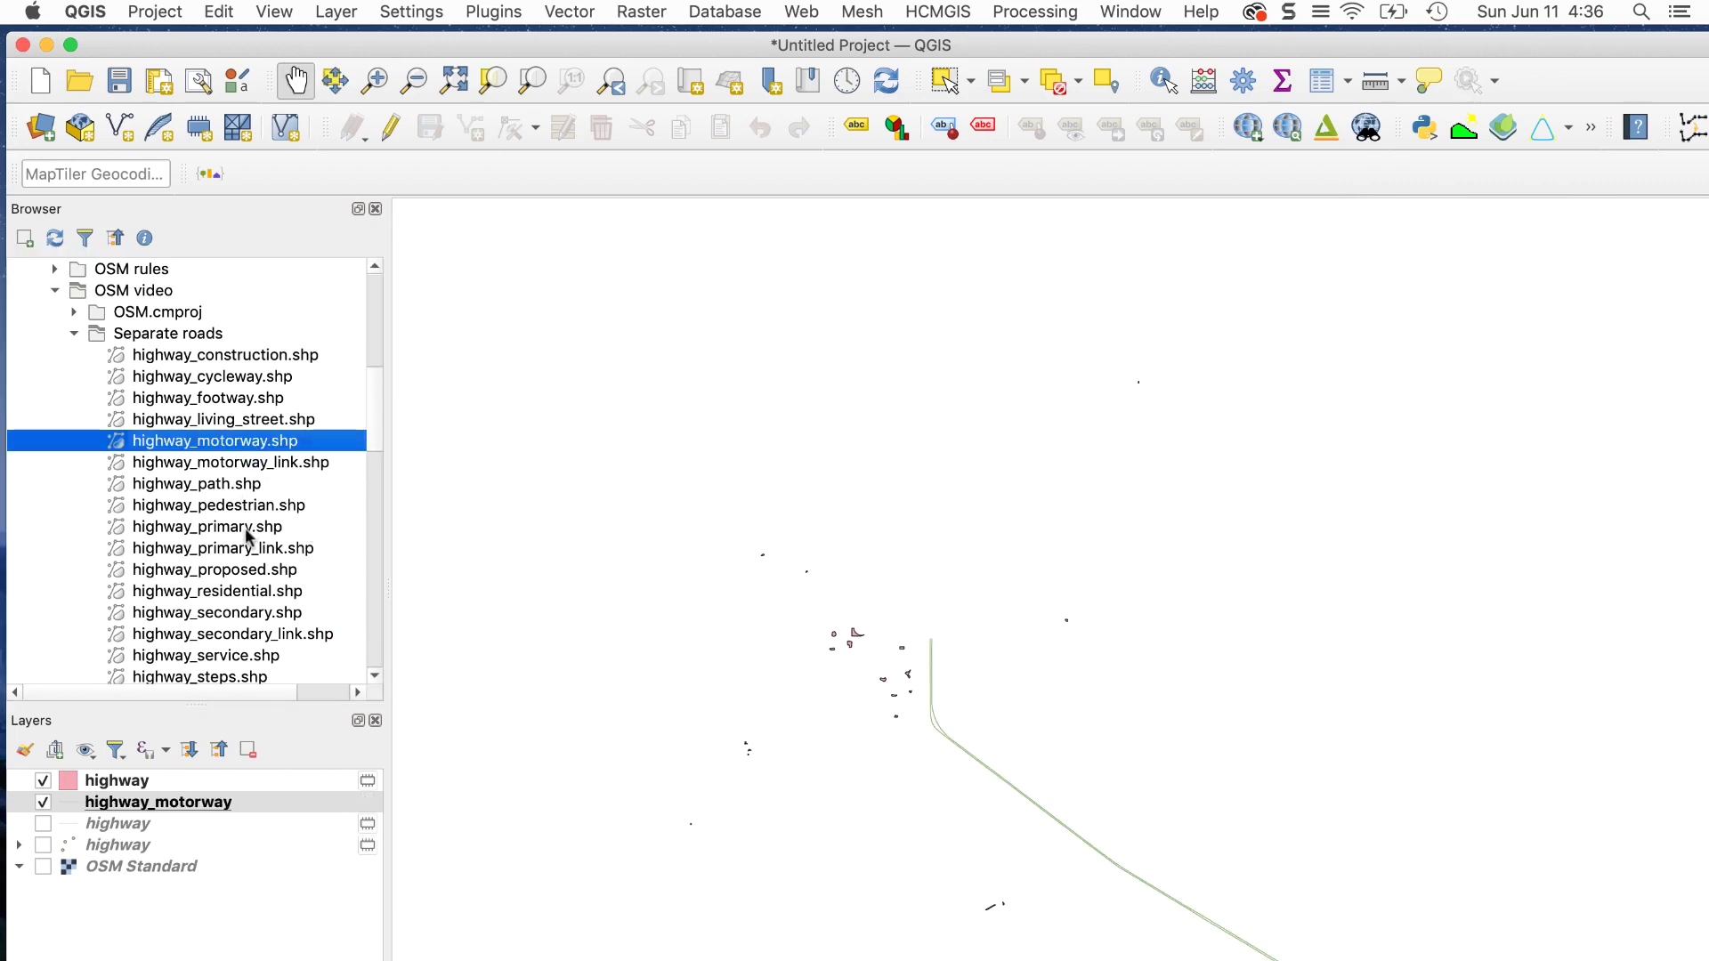
left_click_drag(246, 531, 605, 669)
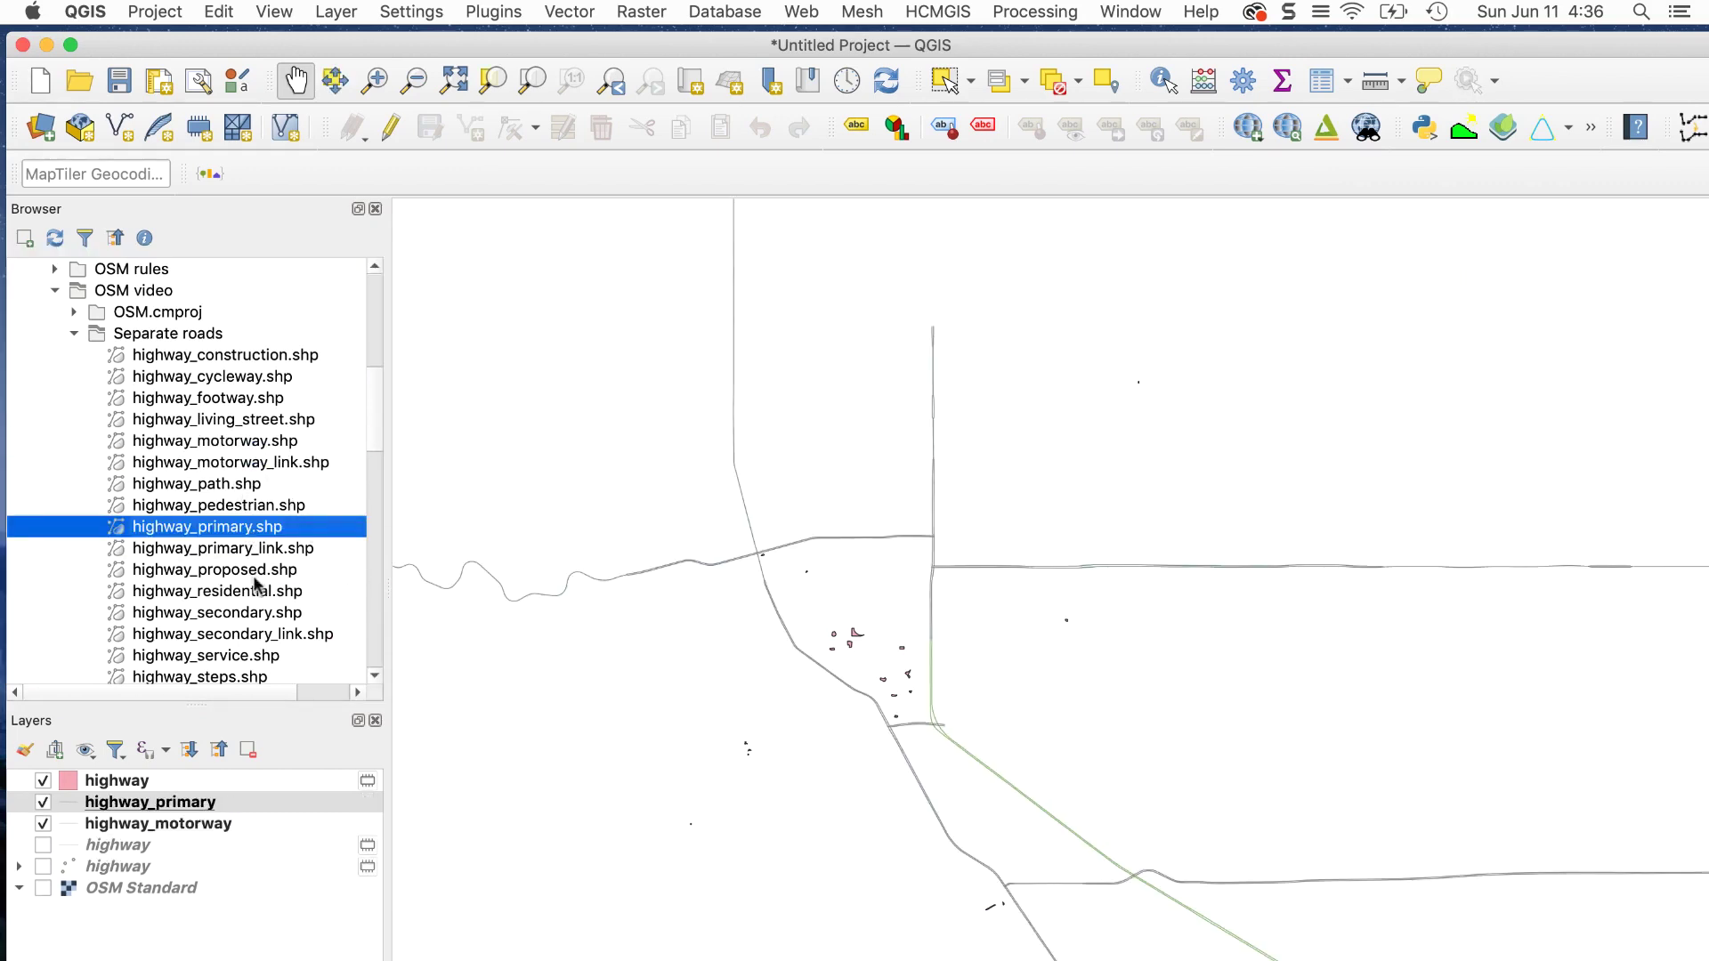
left_click_drag(263, 610, 636, 735)
scroll(197, 585, "down", 4)
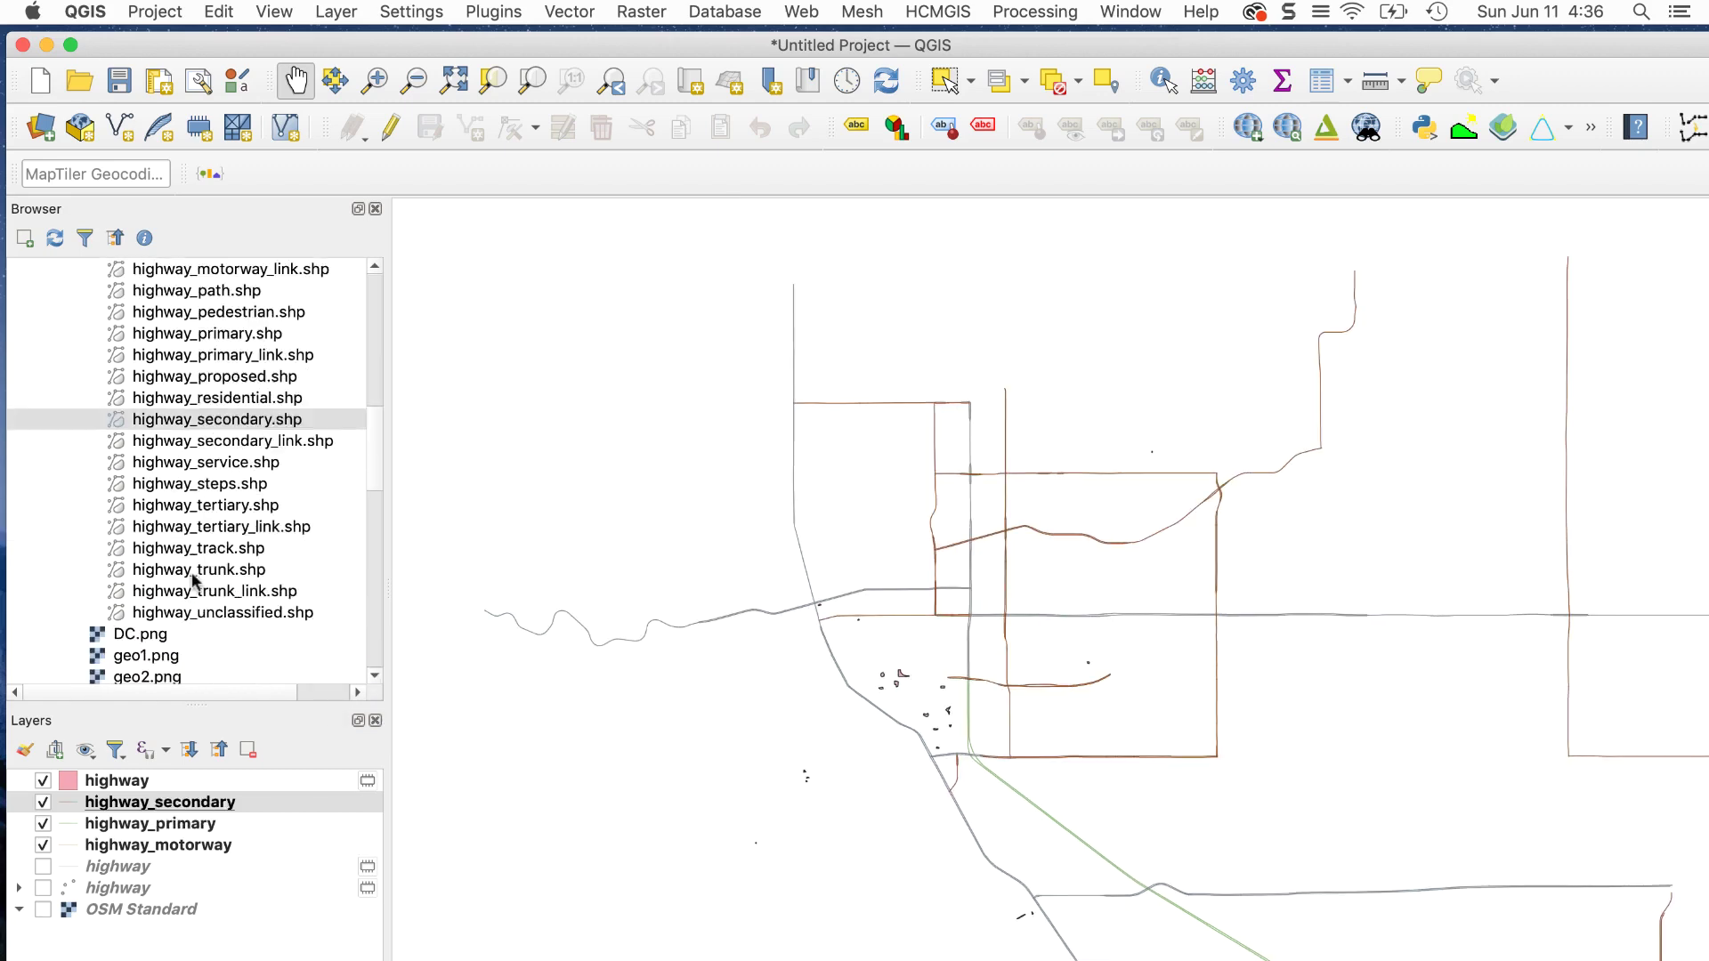
left_click_drag(245, 502, 622, 668)
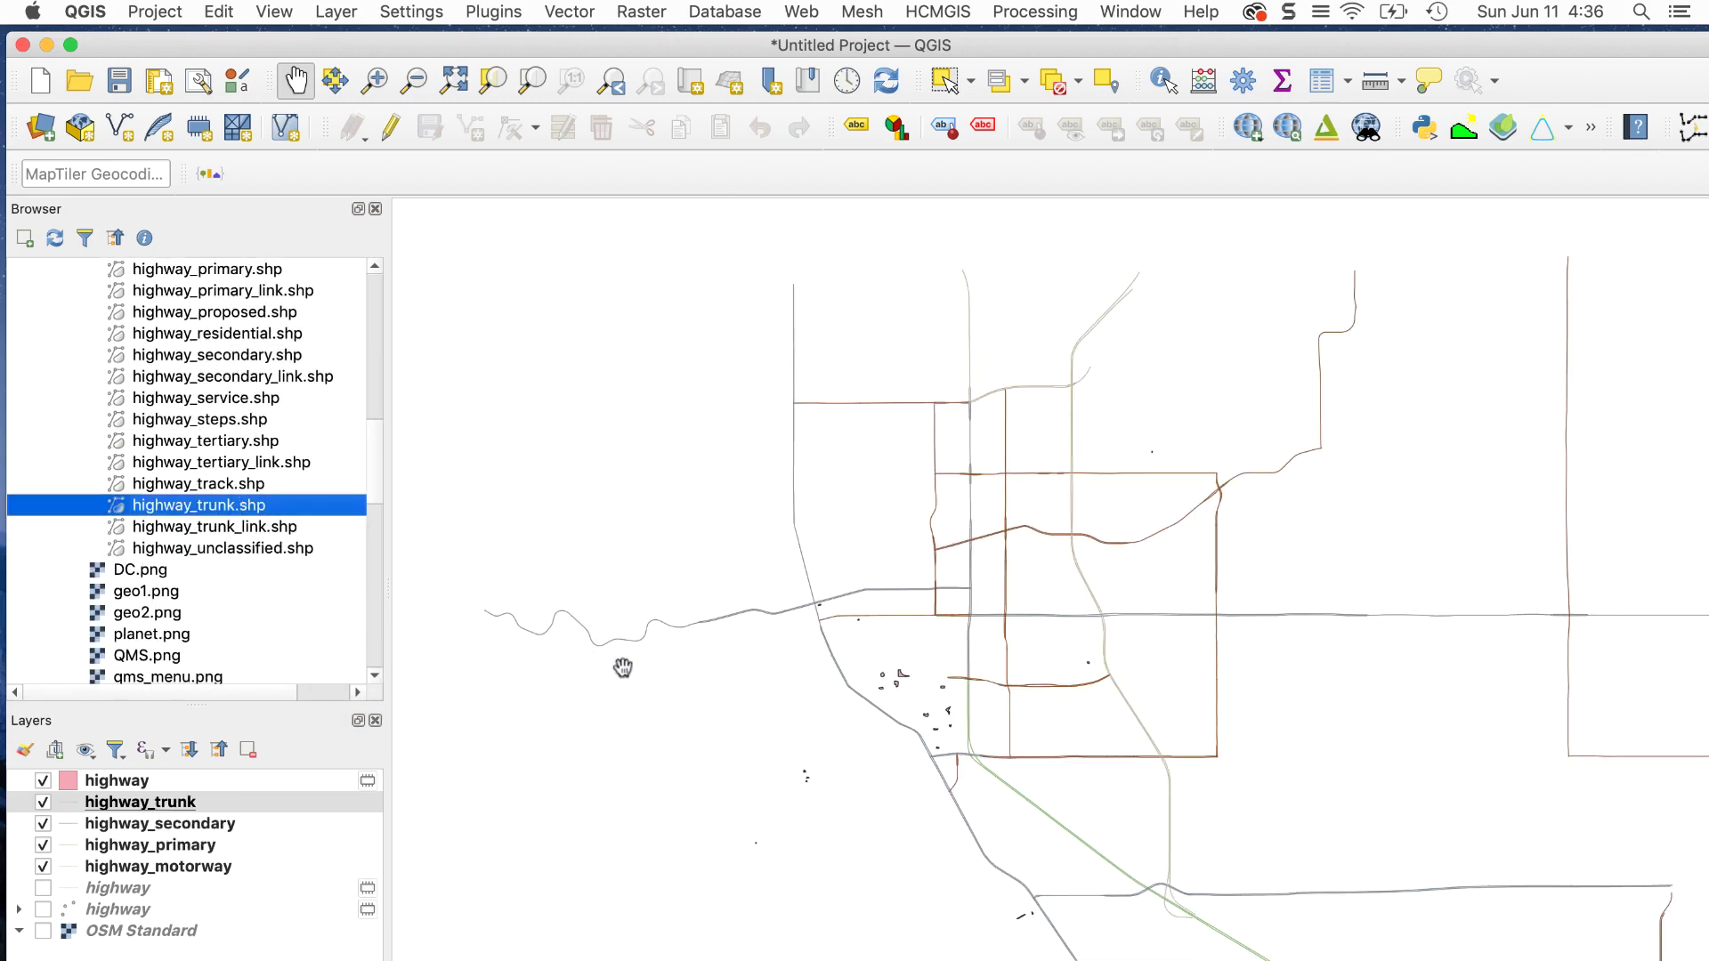
left_click_drag(255, 448, 843, 624)
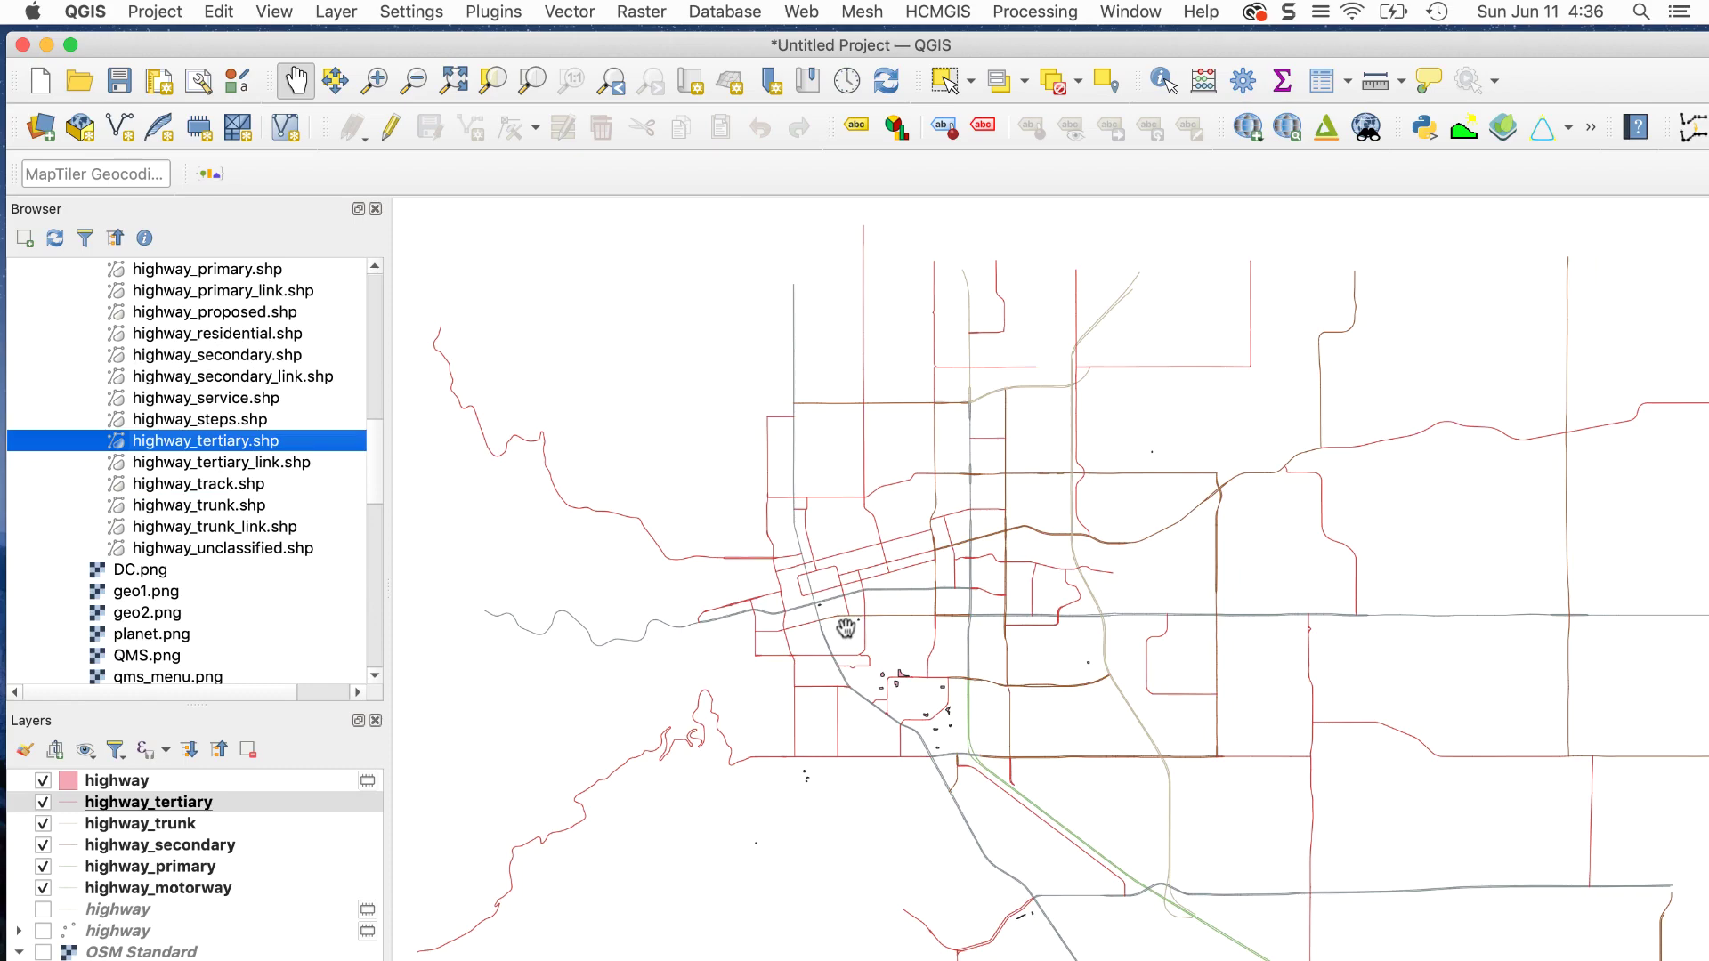
left_click(576, 634)
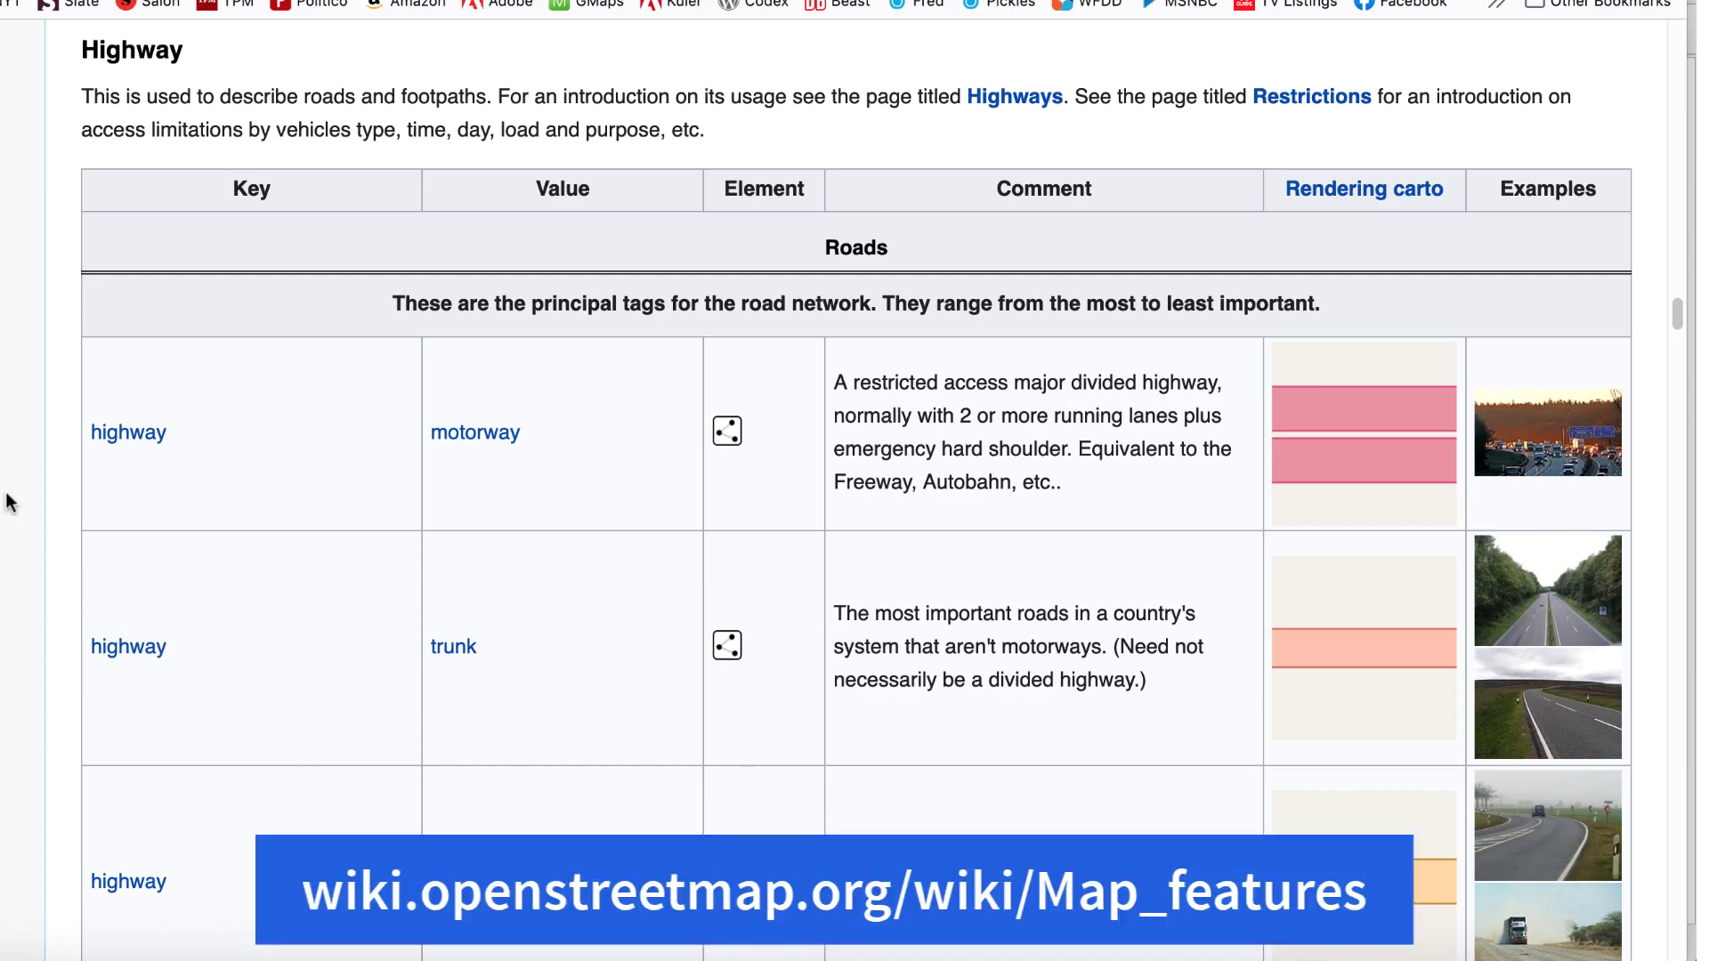
Step: Scroll the Highway table down to the tertiary, unclassified and residential road classes
scroll(7, 507, "down", 1)
scroll(7, 507, "down", 6)
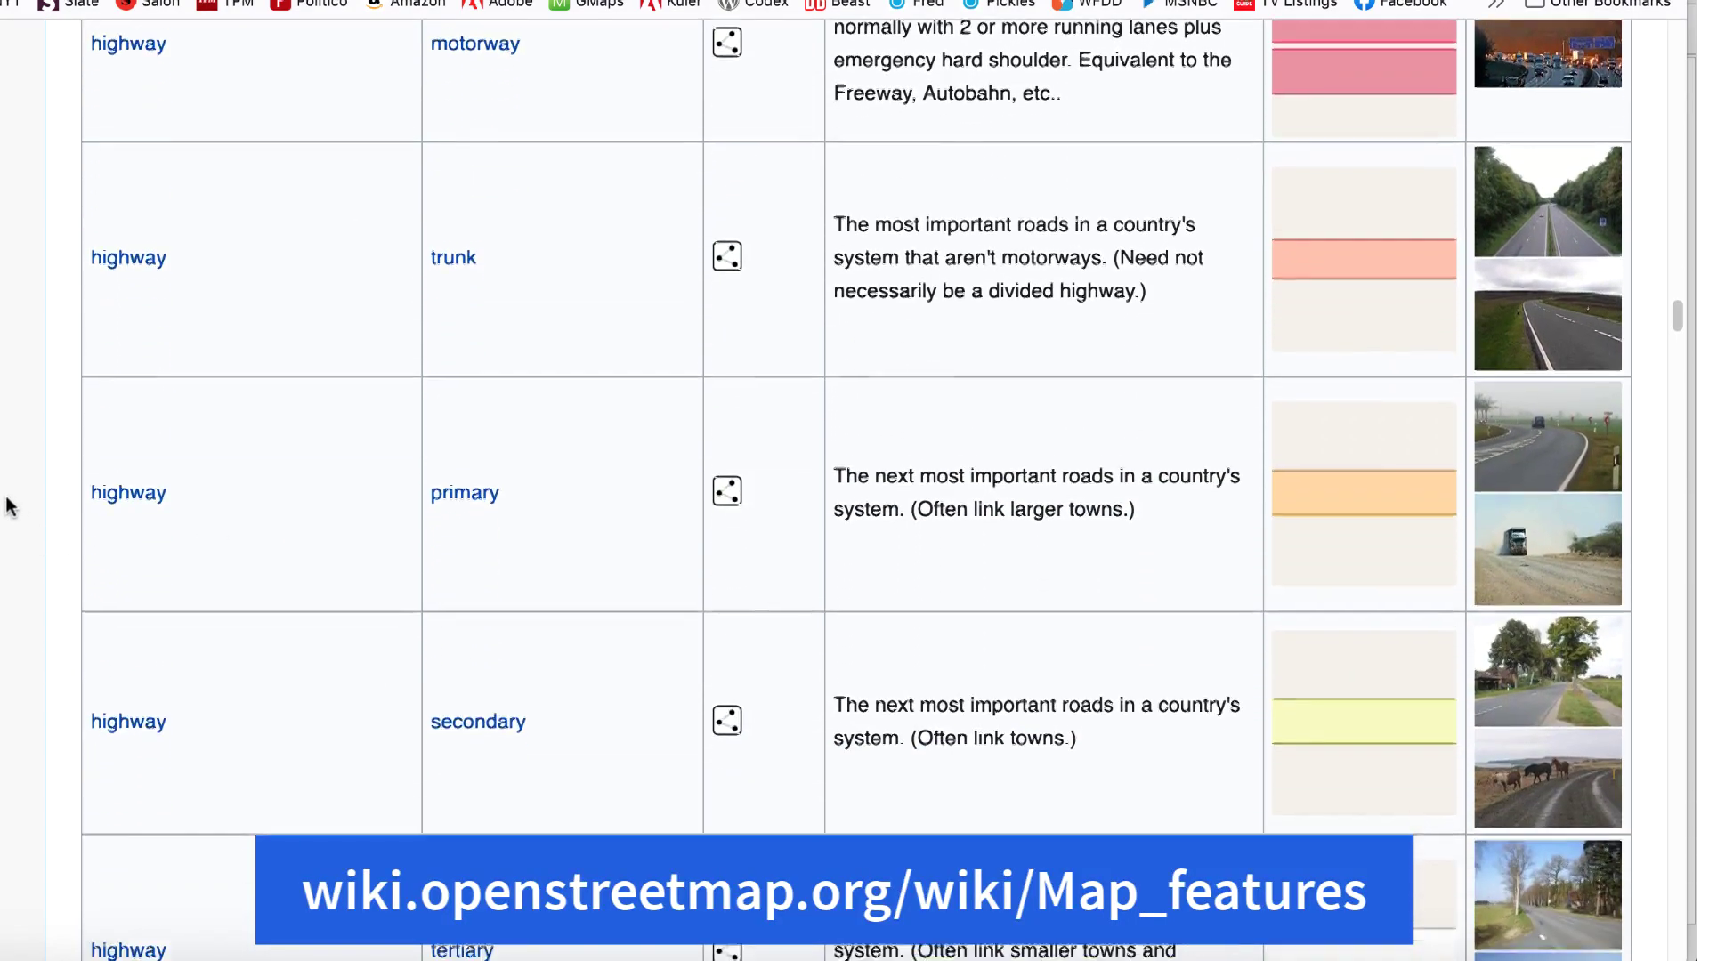
scroll(7, 507, "down", 5)
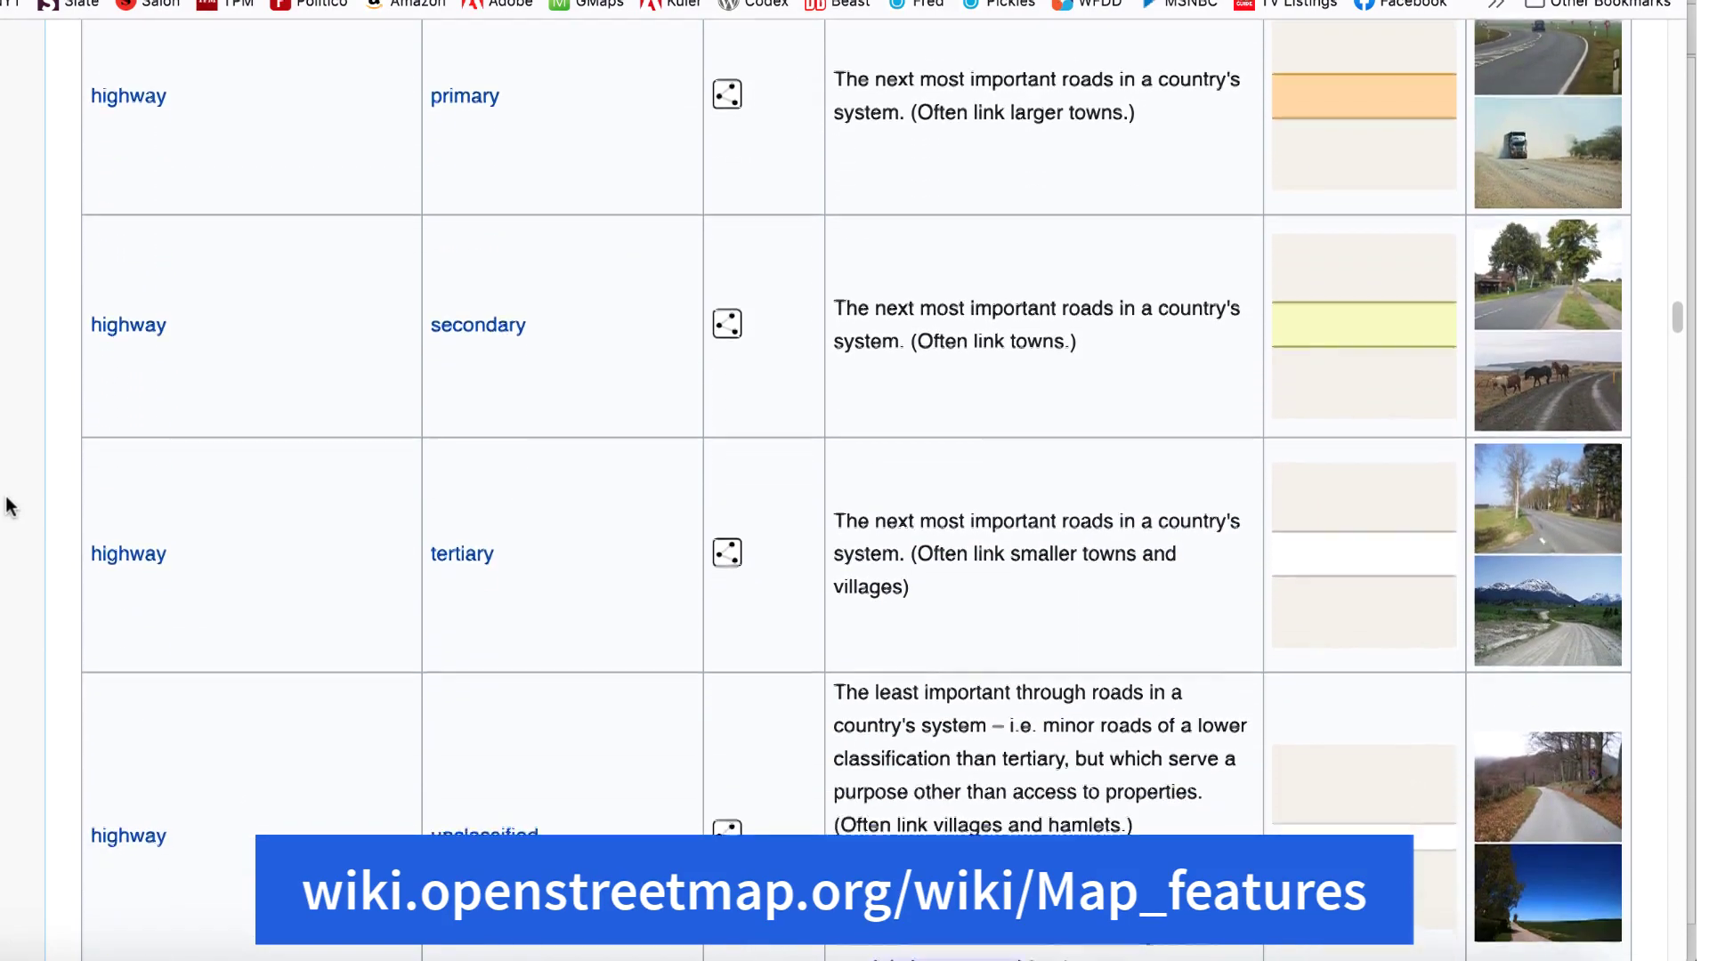
scroll(8, 507, "down", 2)
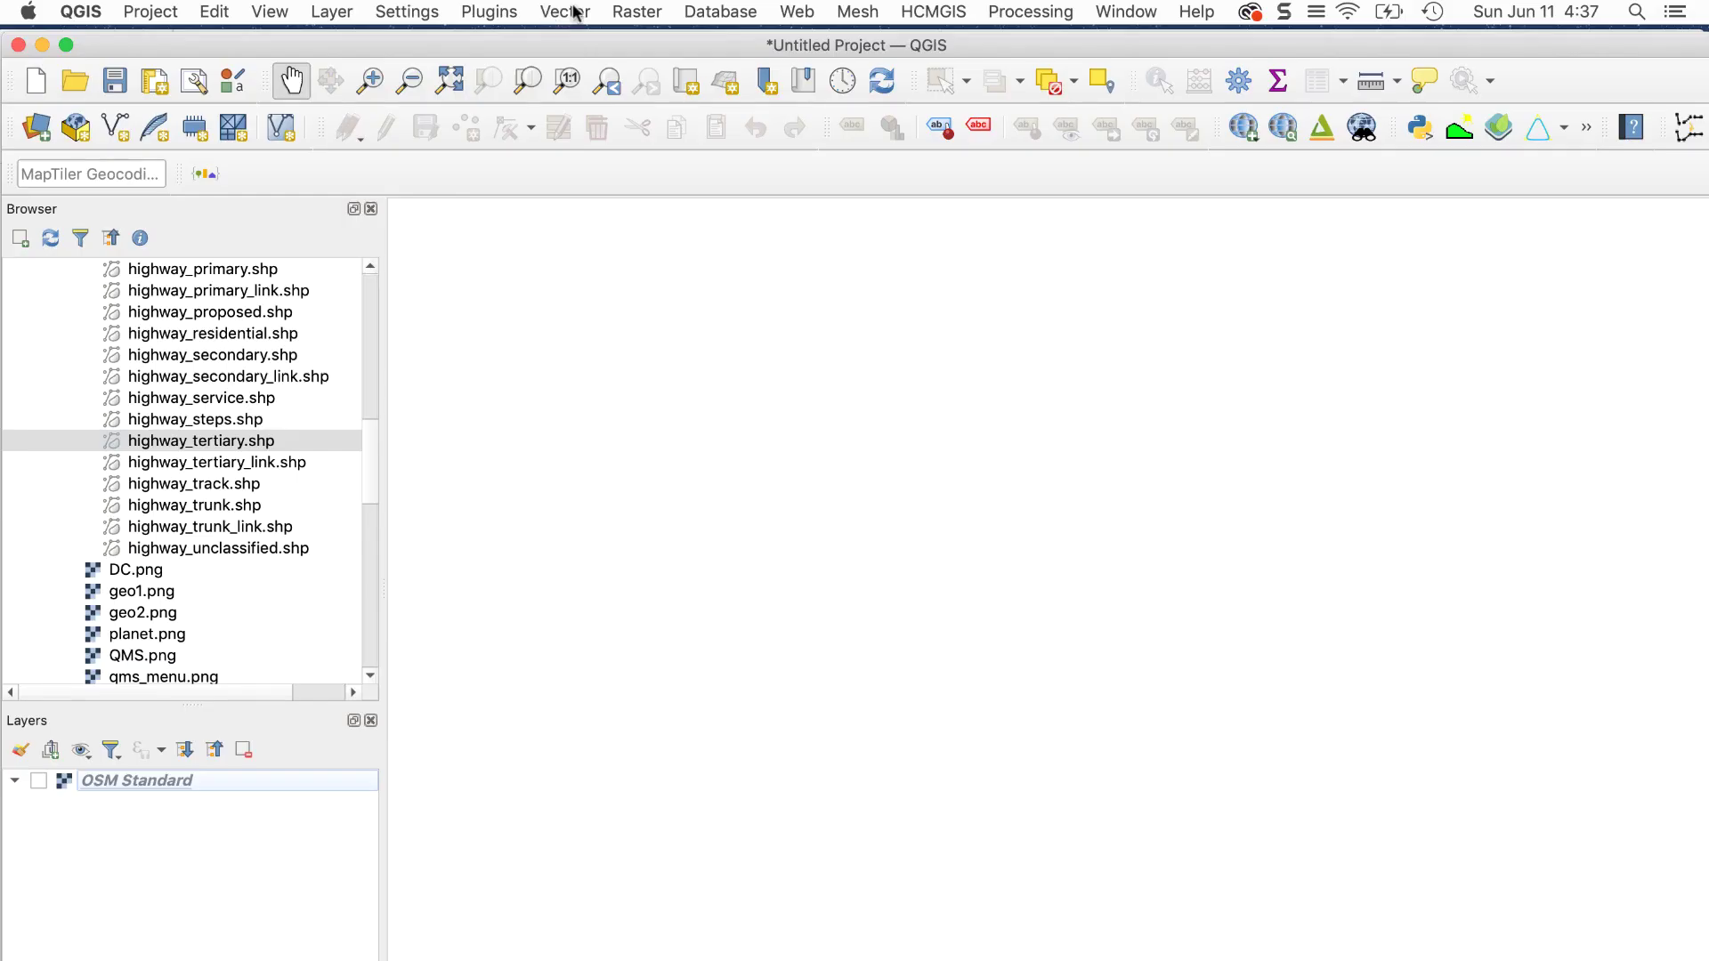
Step: Set up a QuickOSM query for highway = motorway limited to the canvas extent
left_click(569, 11)
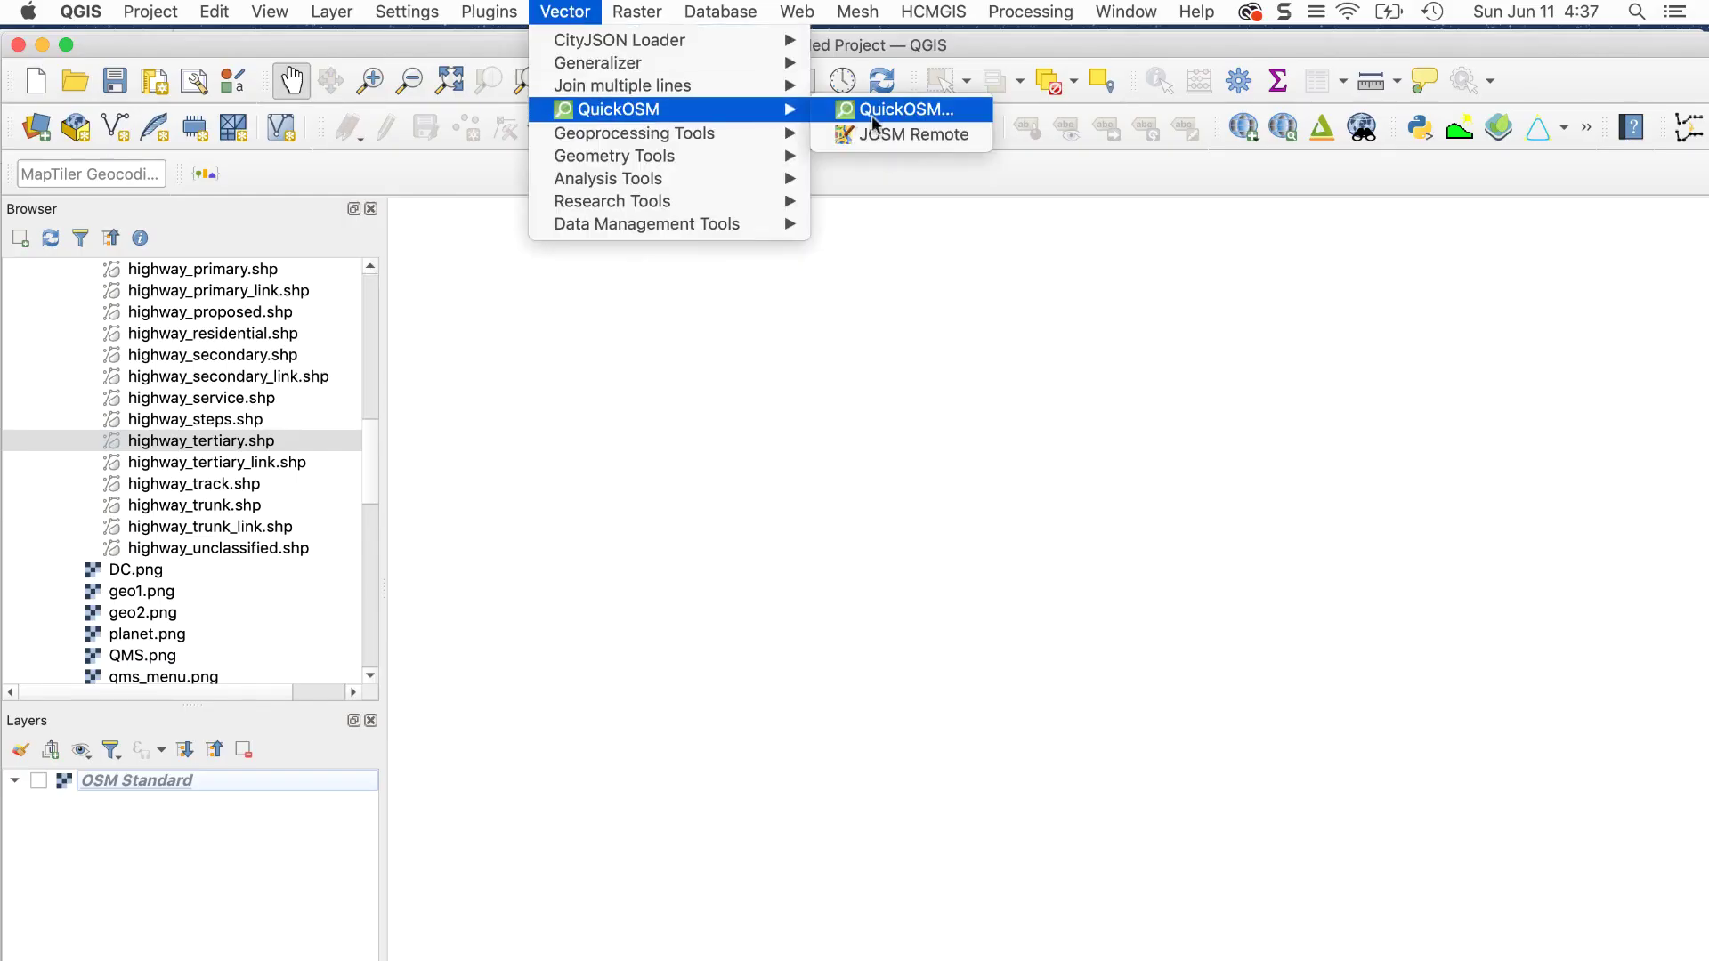
left_click(893, 110)
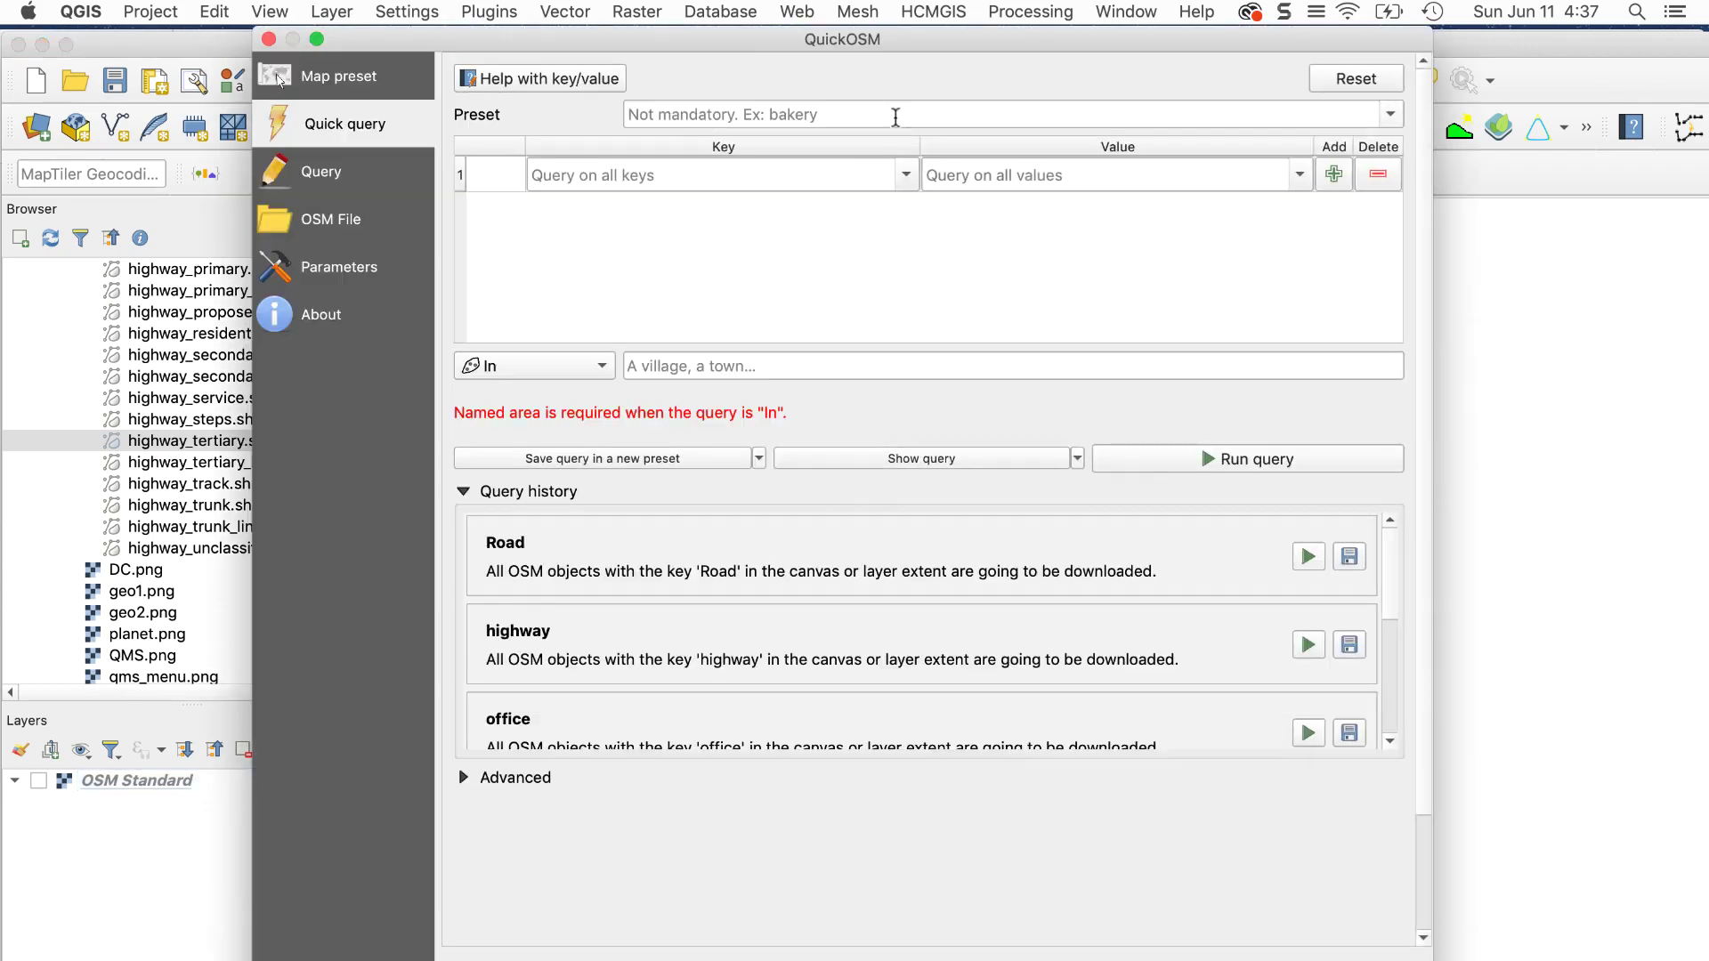
type("highway")
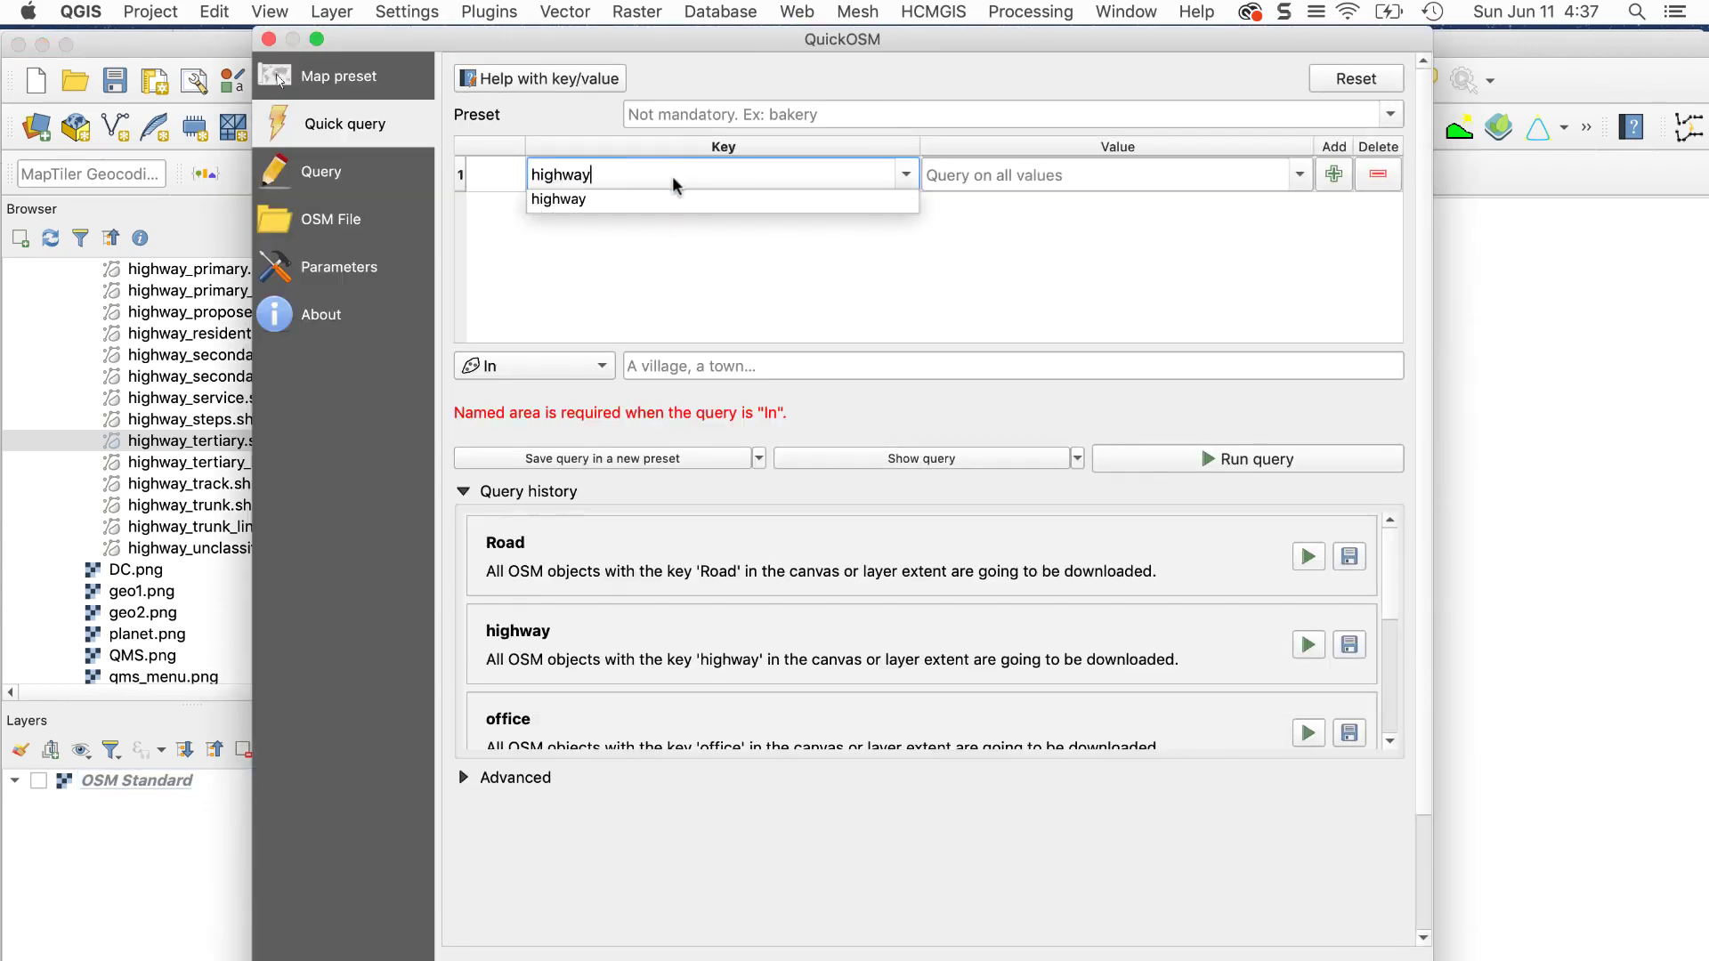
key("Tab")
type("motorway")
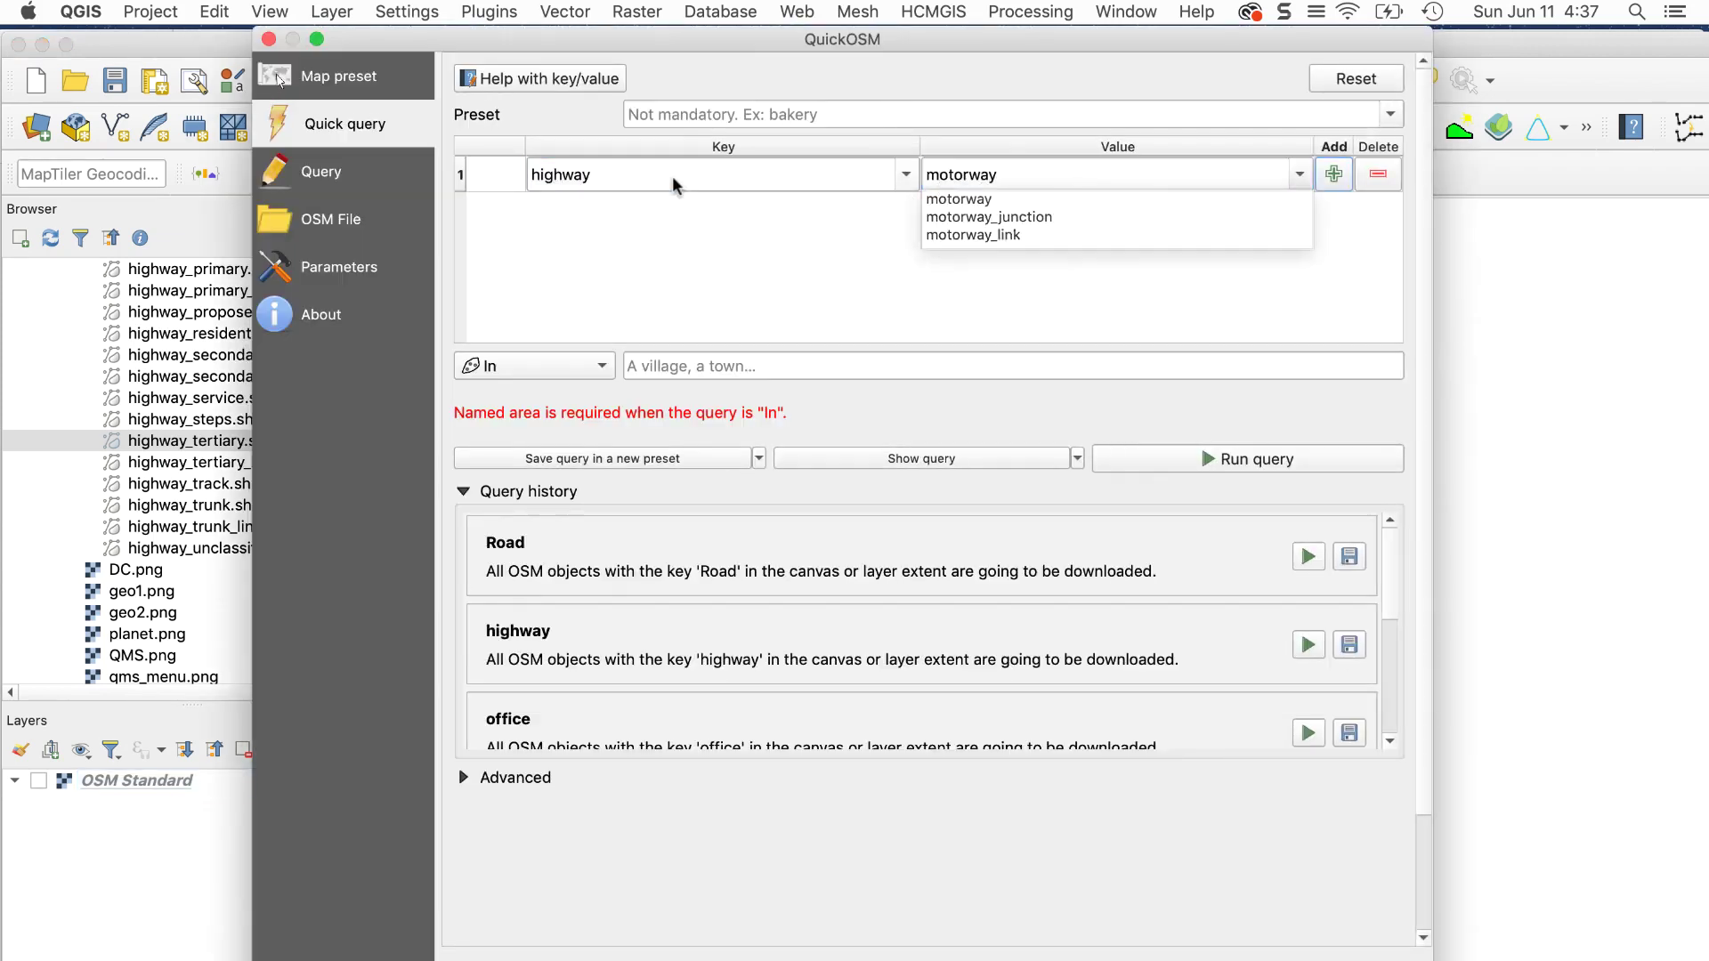
key("Return")
left_click(559, 366)
left_click(548, 424)
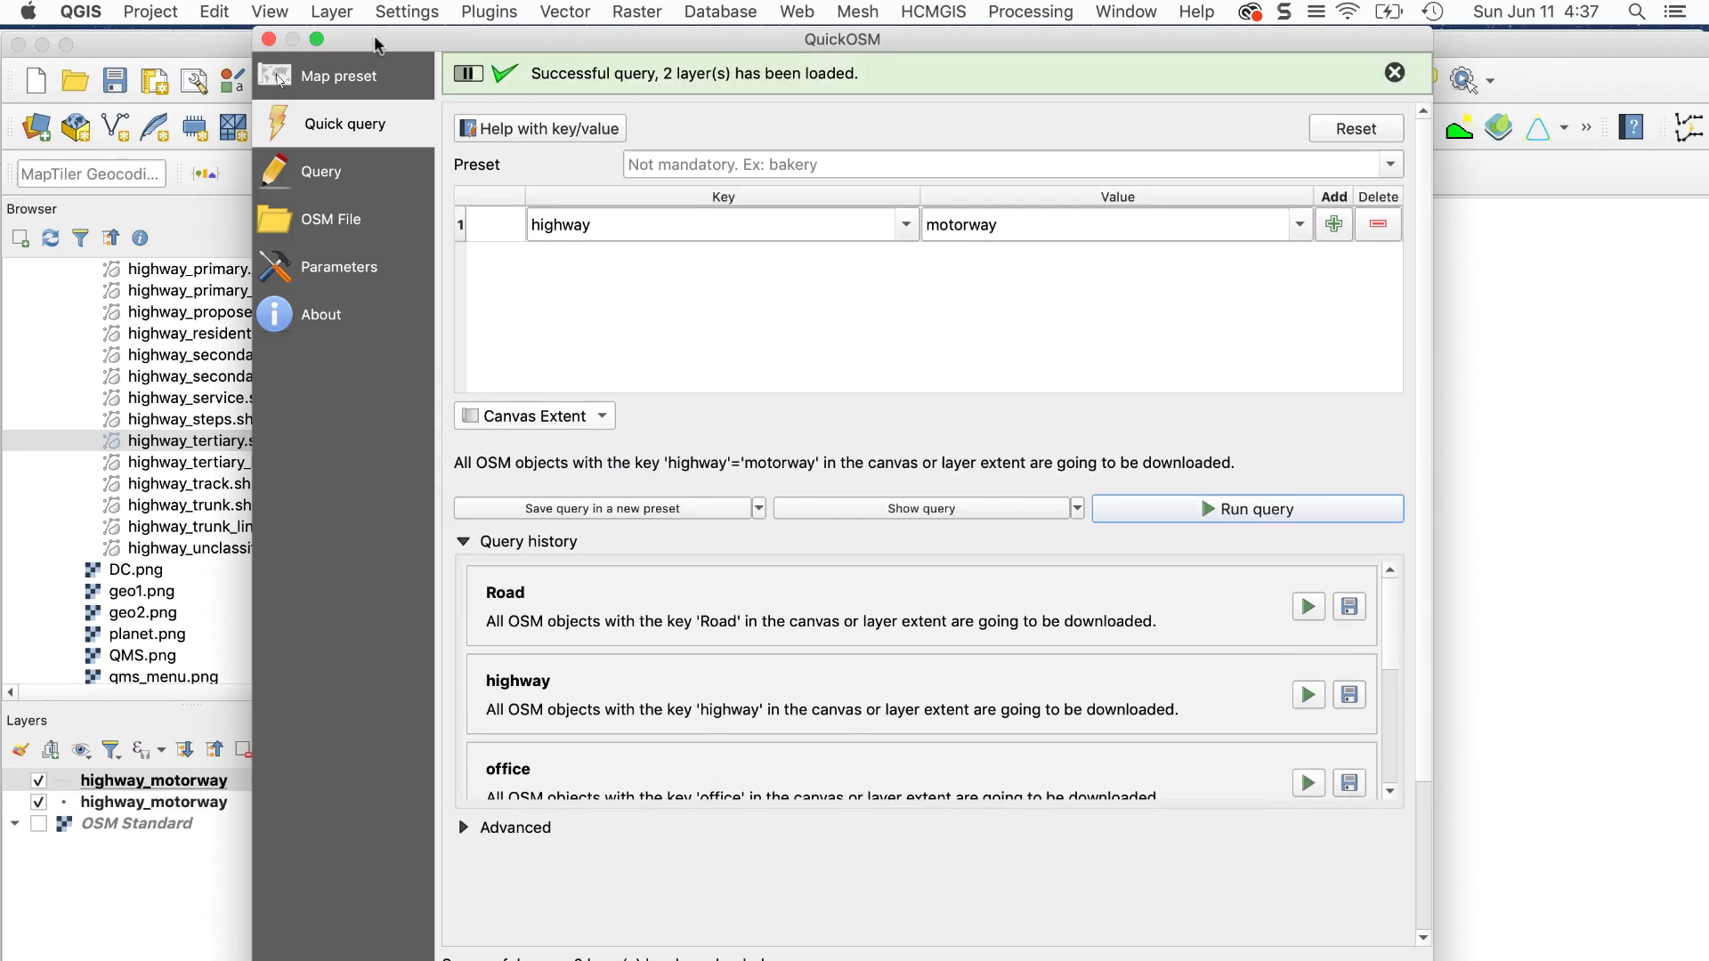
Step: Delete the duplicate highway_motorway points layer and select the motorway value for replacement
left_click_drag(378, 44, 488, 957)
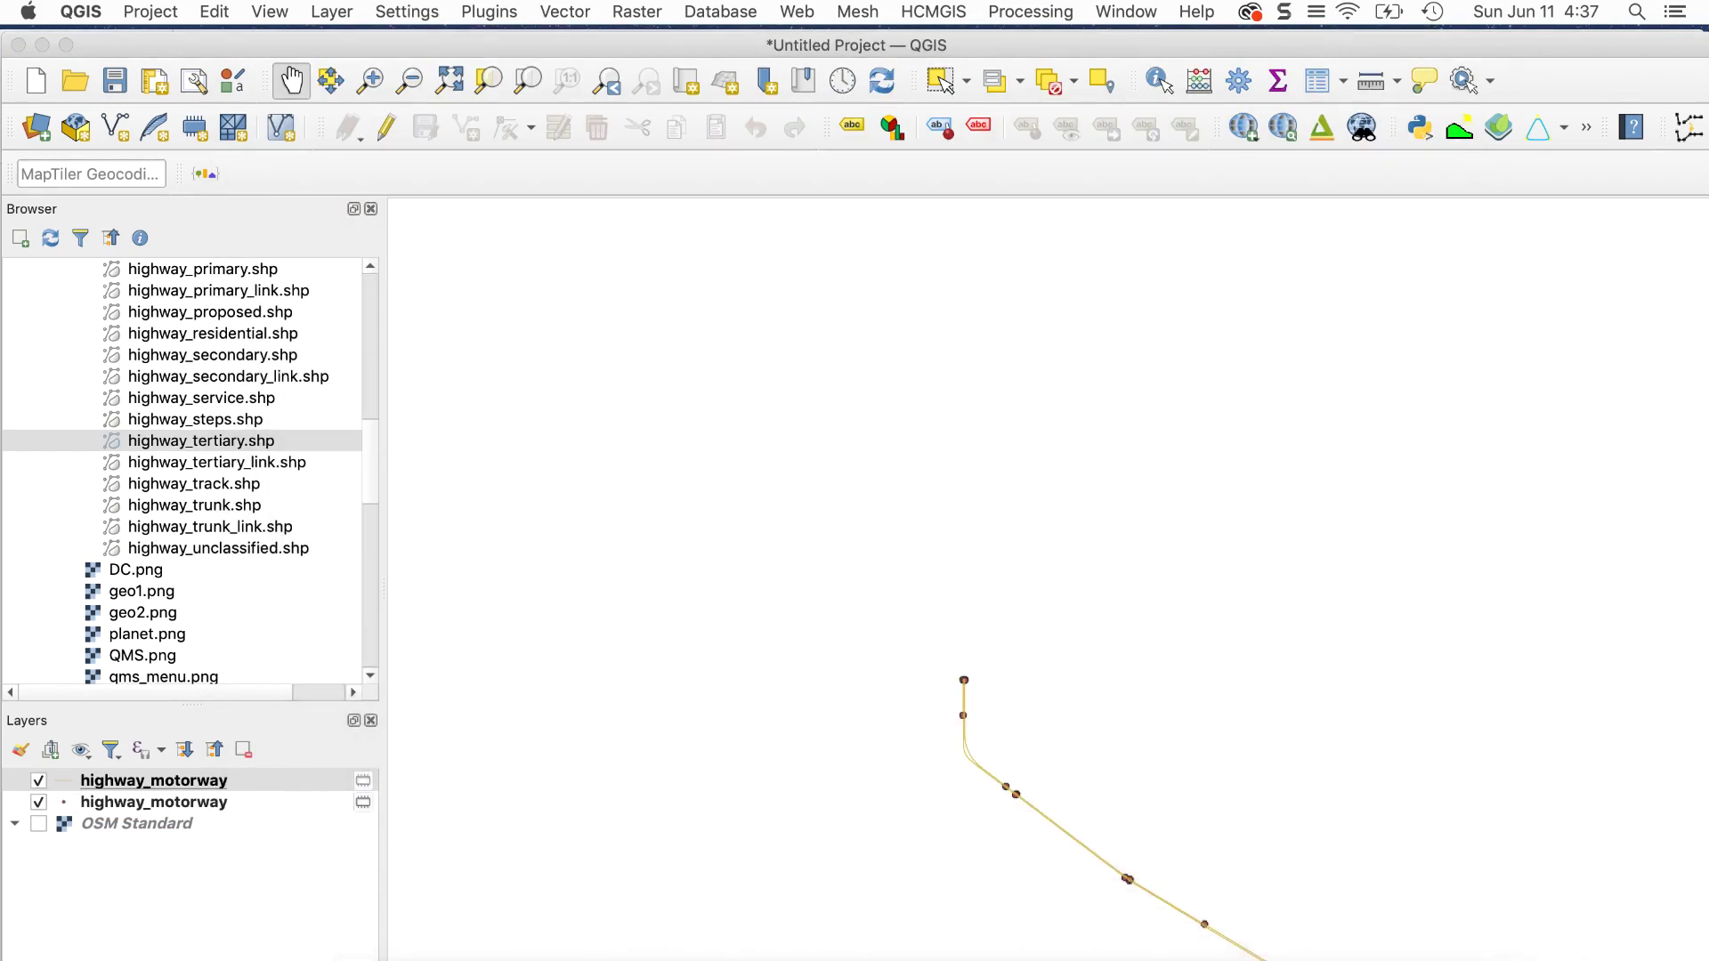
left_click(164, 804)
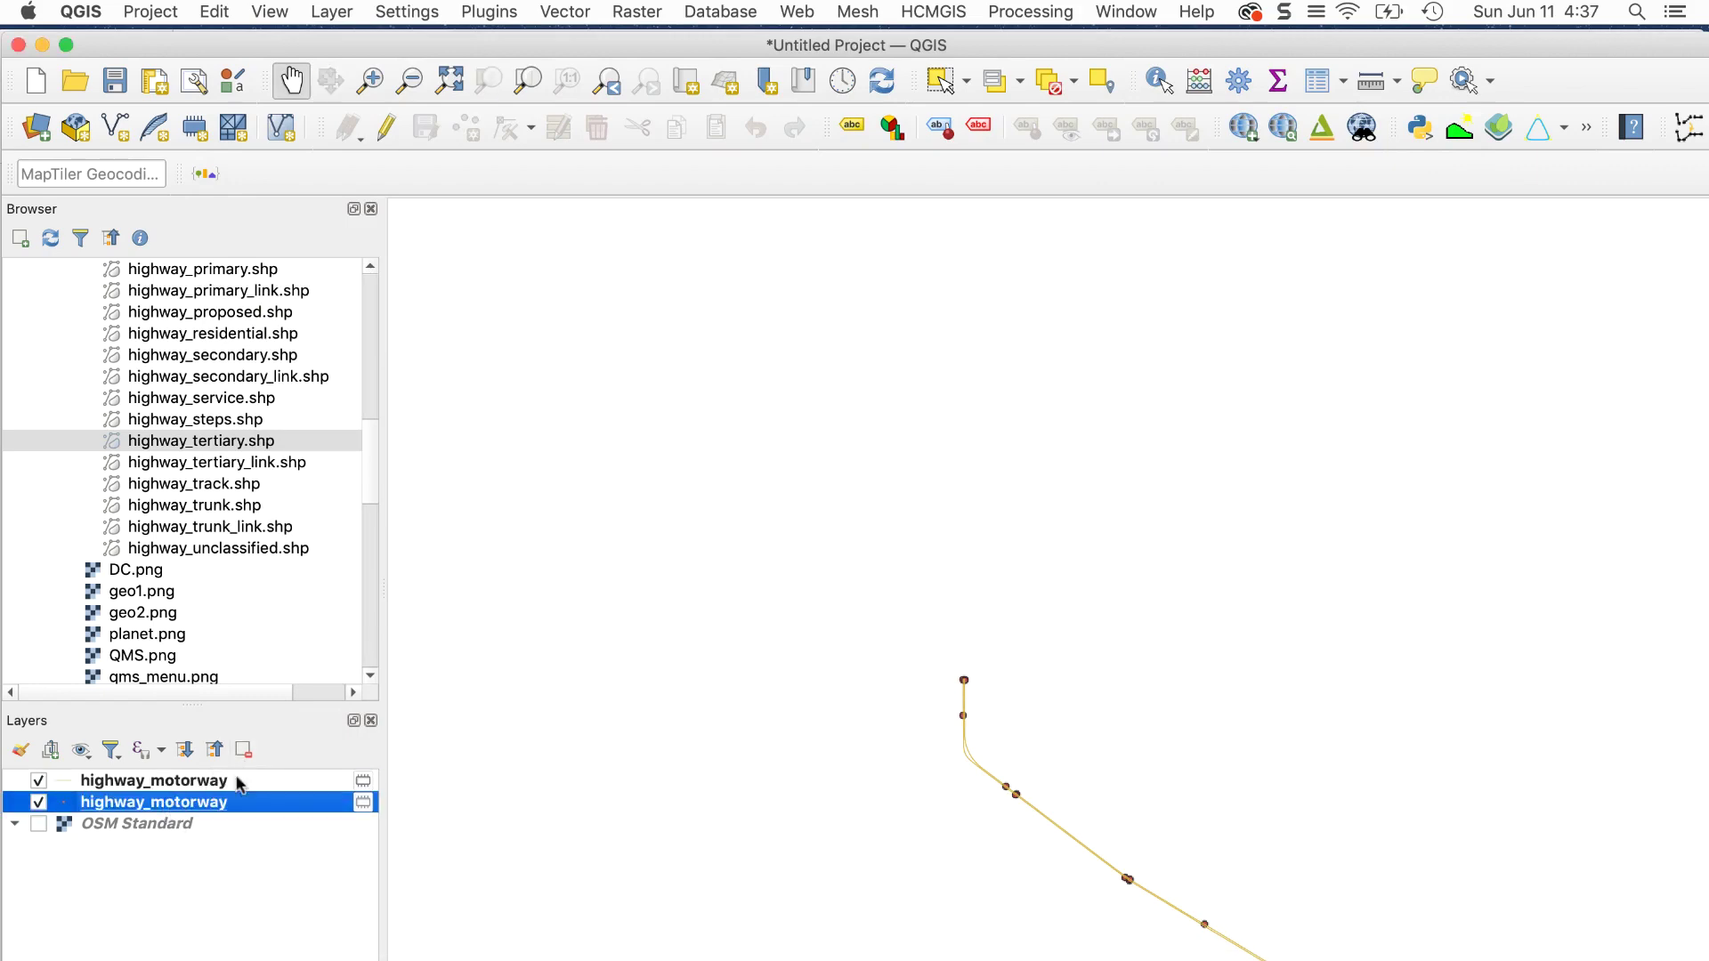
key("Delete")
left_click_drag(773, 553, 727, 99)
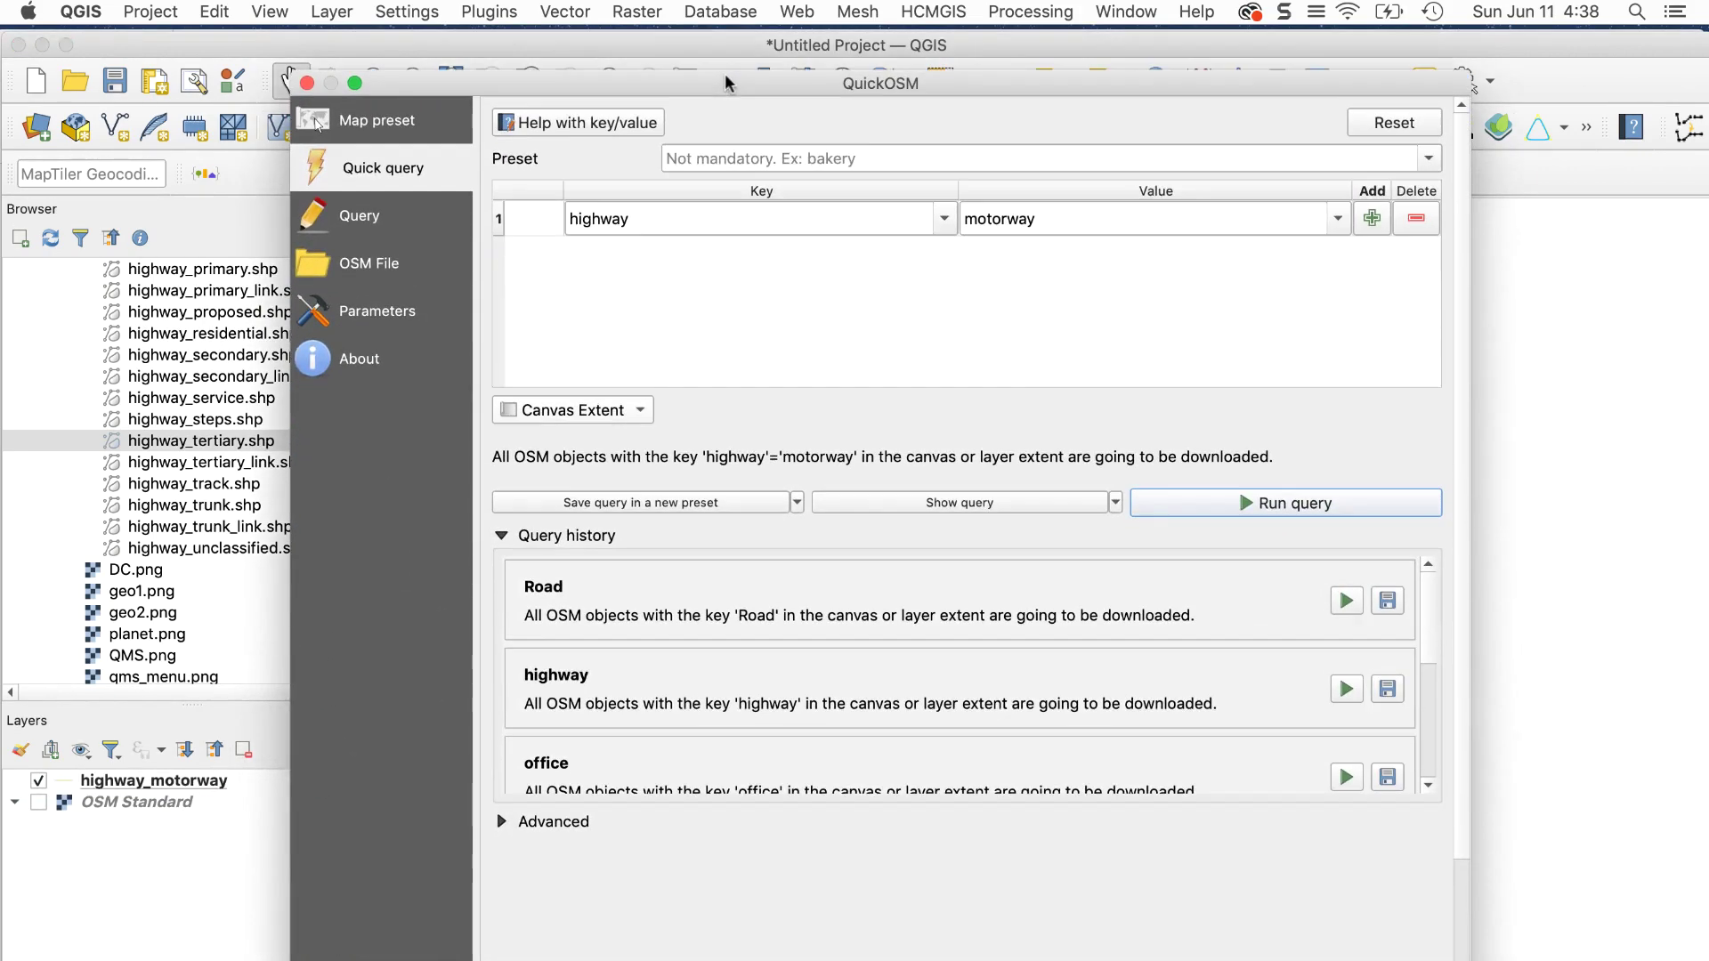
left_click_drag(1042, 213, 888, 217)
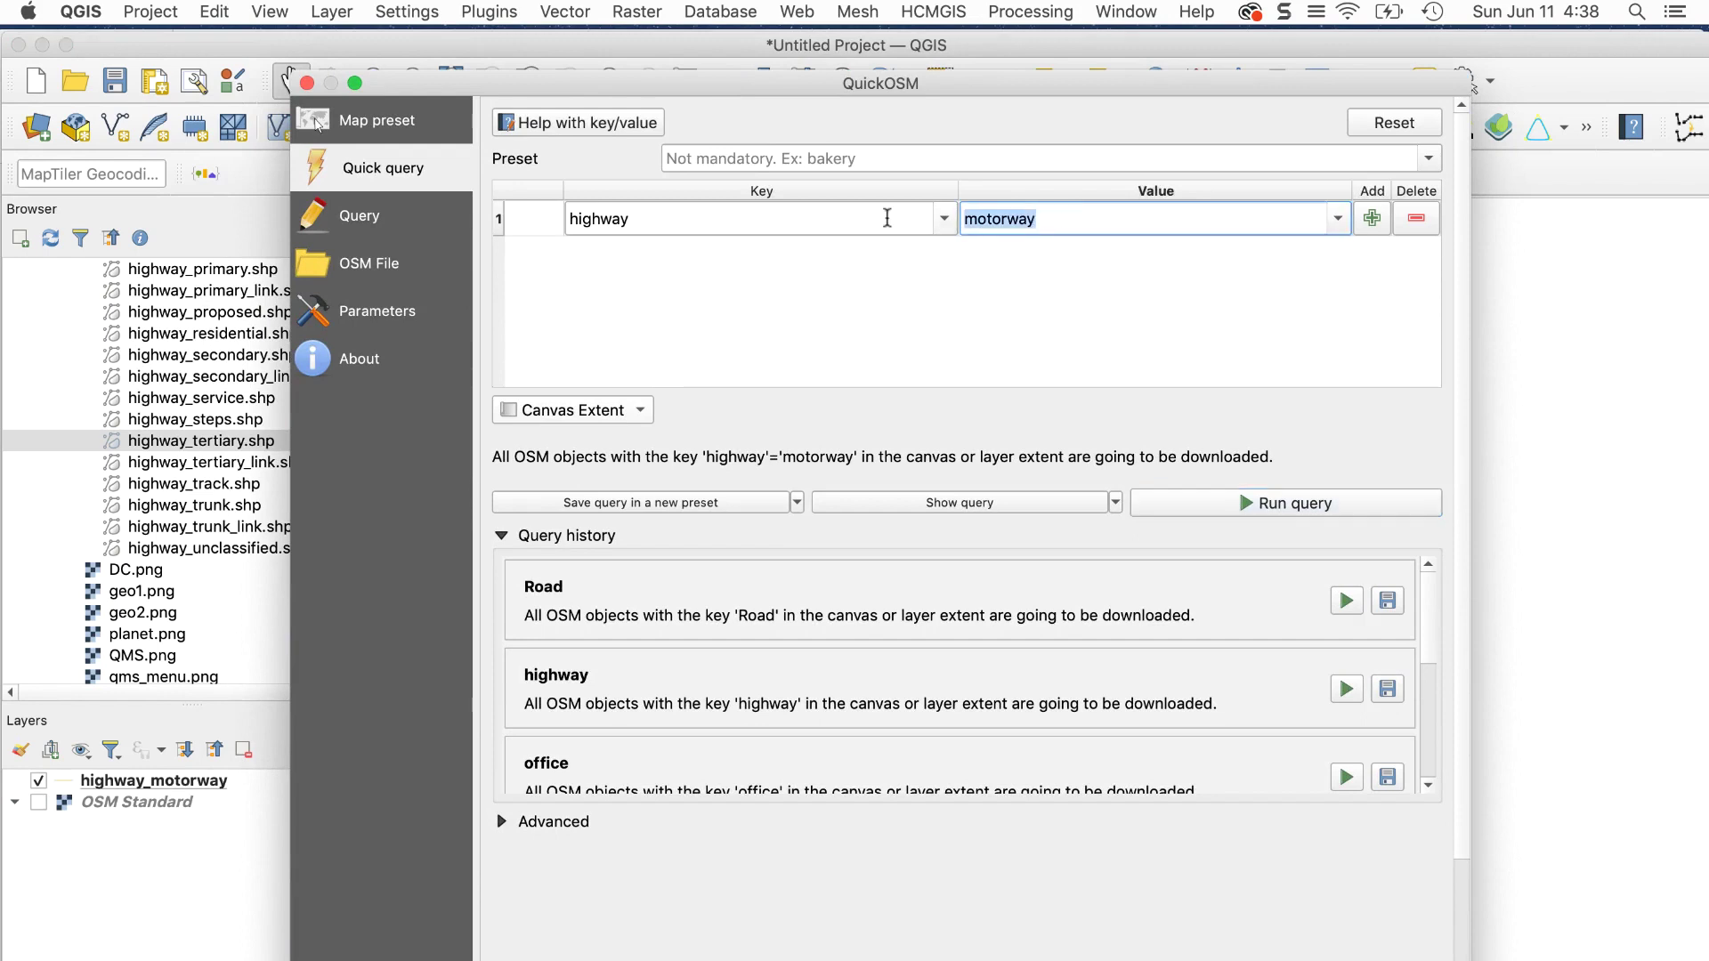
Step: Change the value to trunk, exclude points under Advanced, and run the lines-only query
type("trunk")
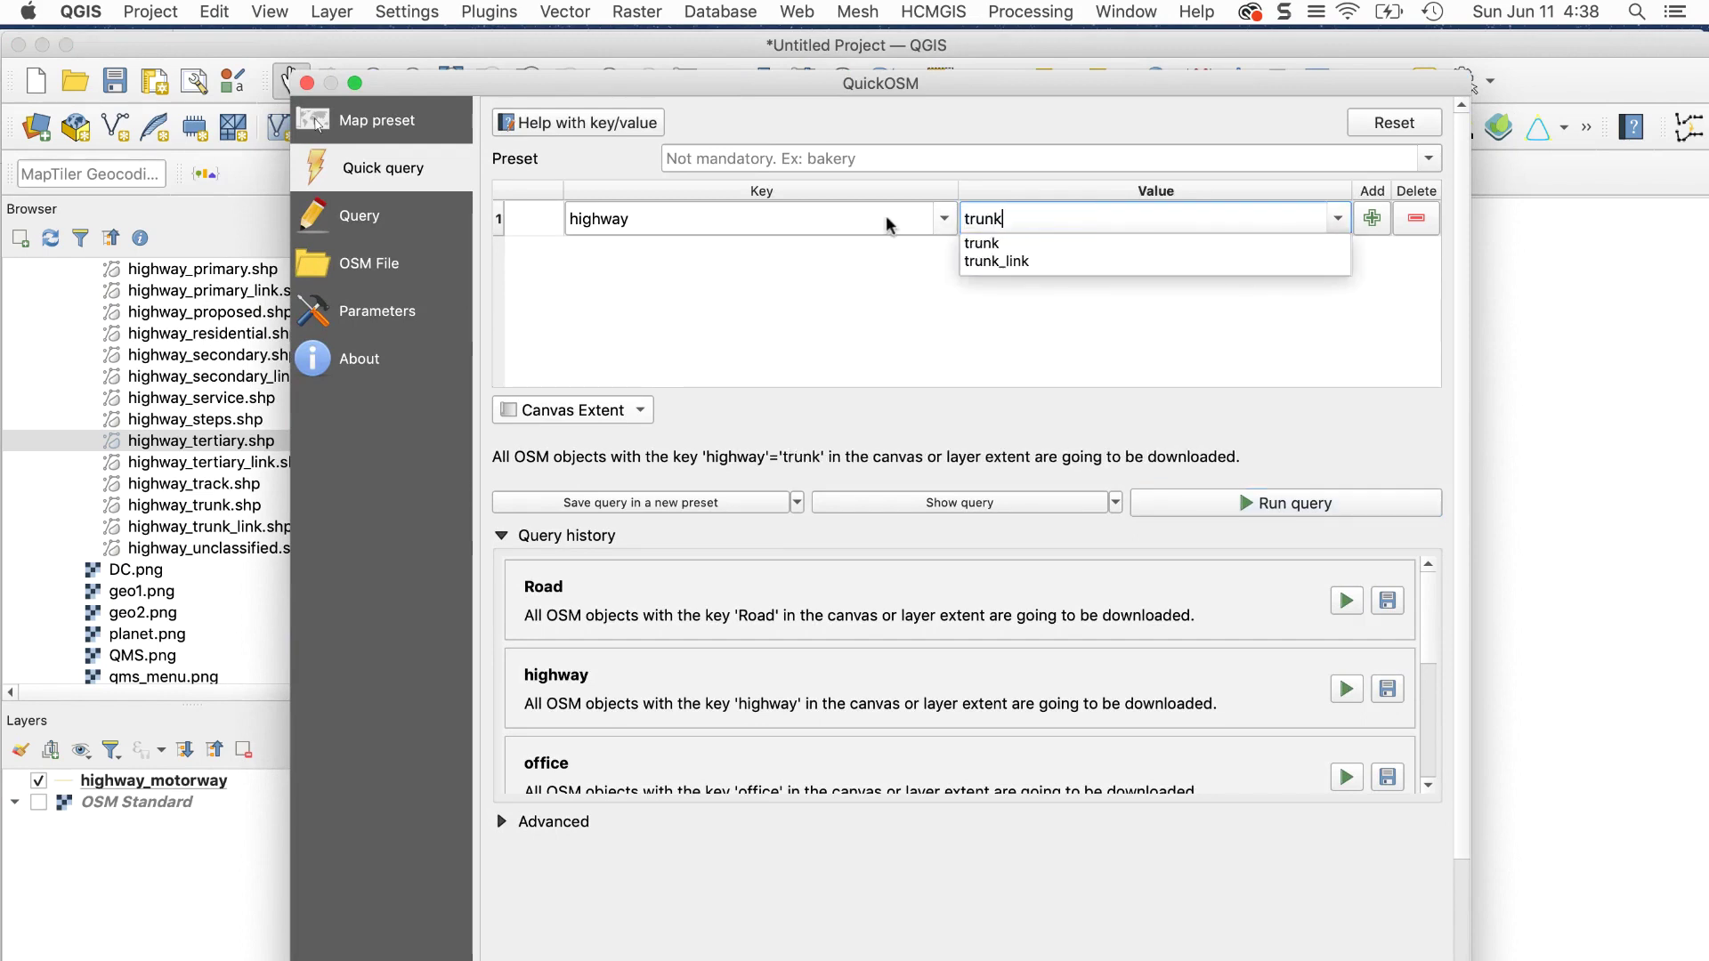
key("Tab")
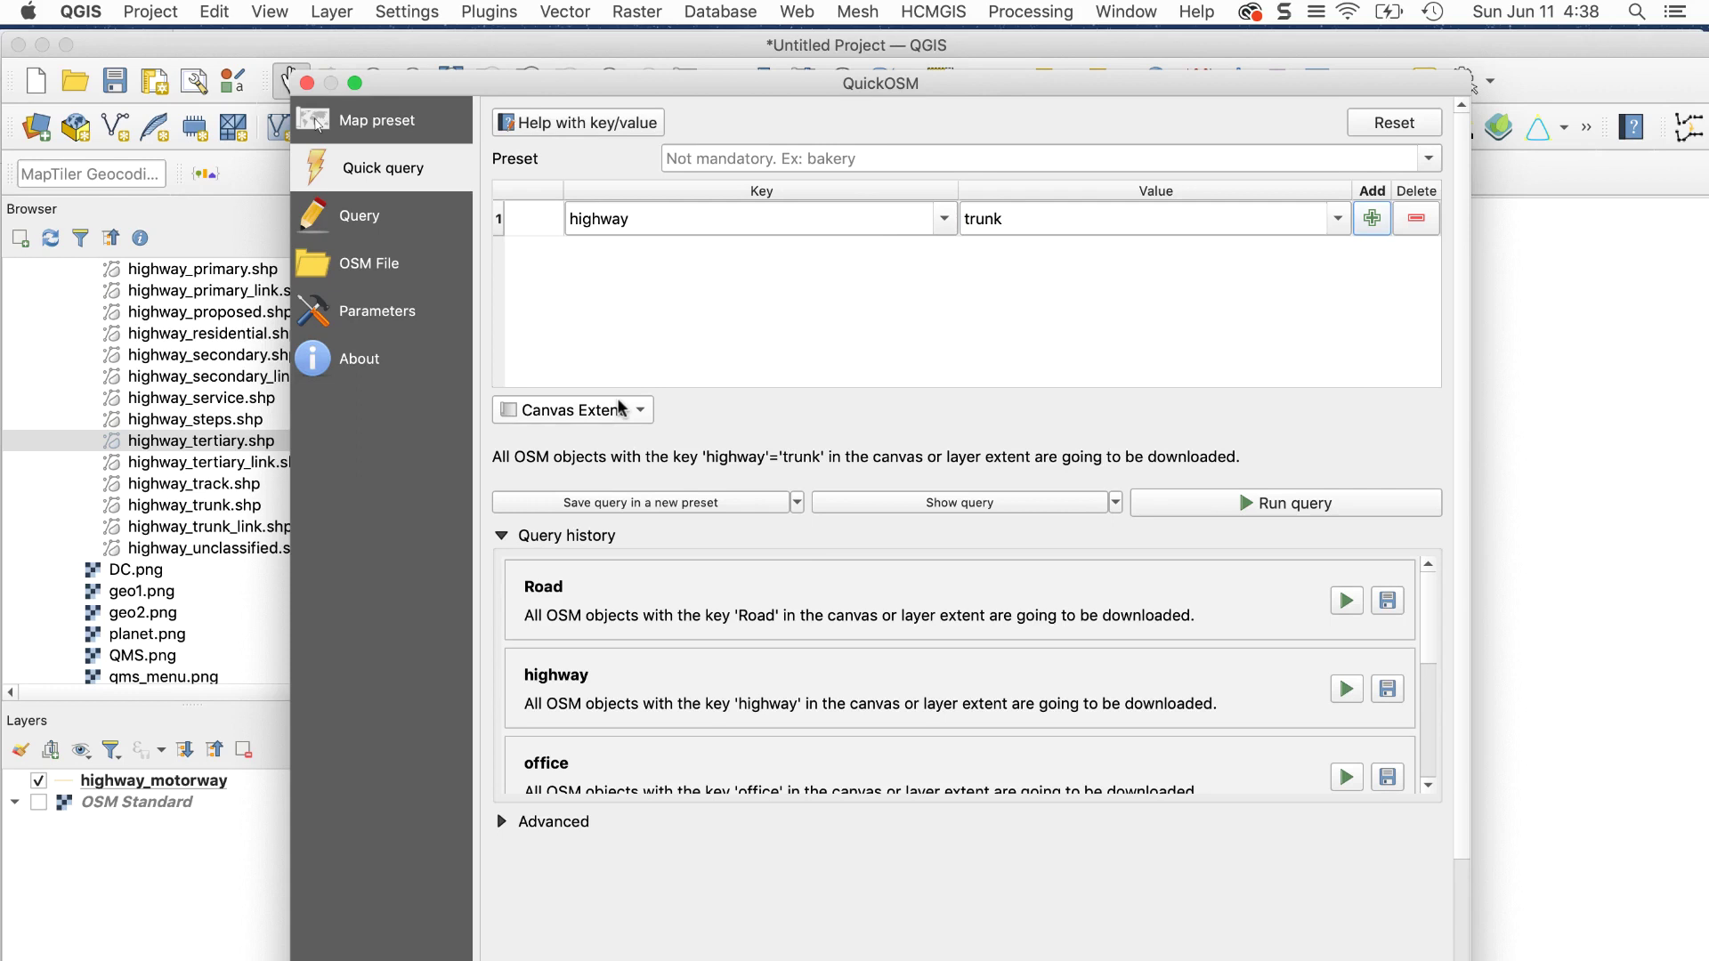
left_click(501, 536)
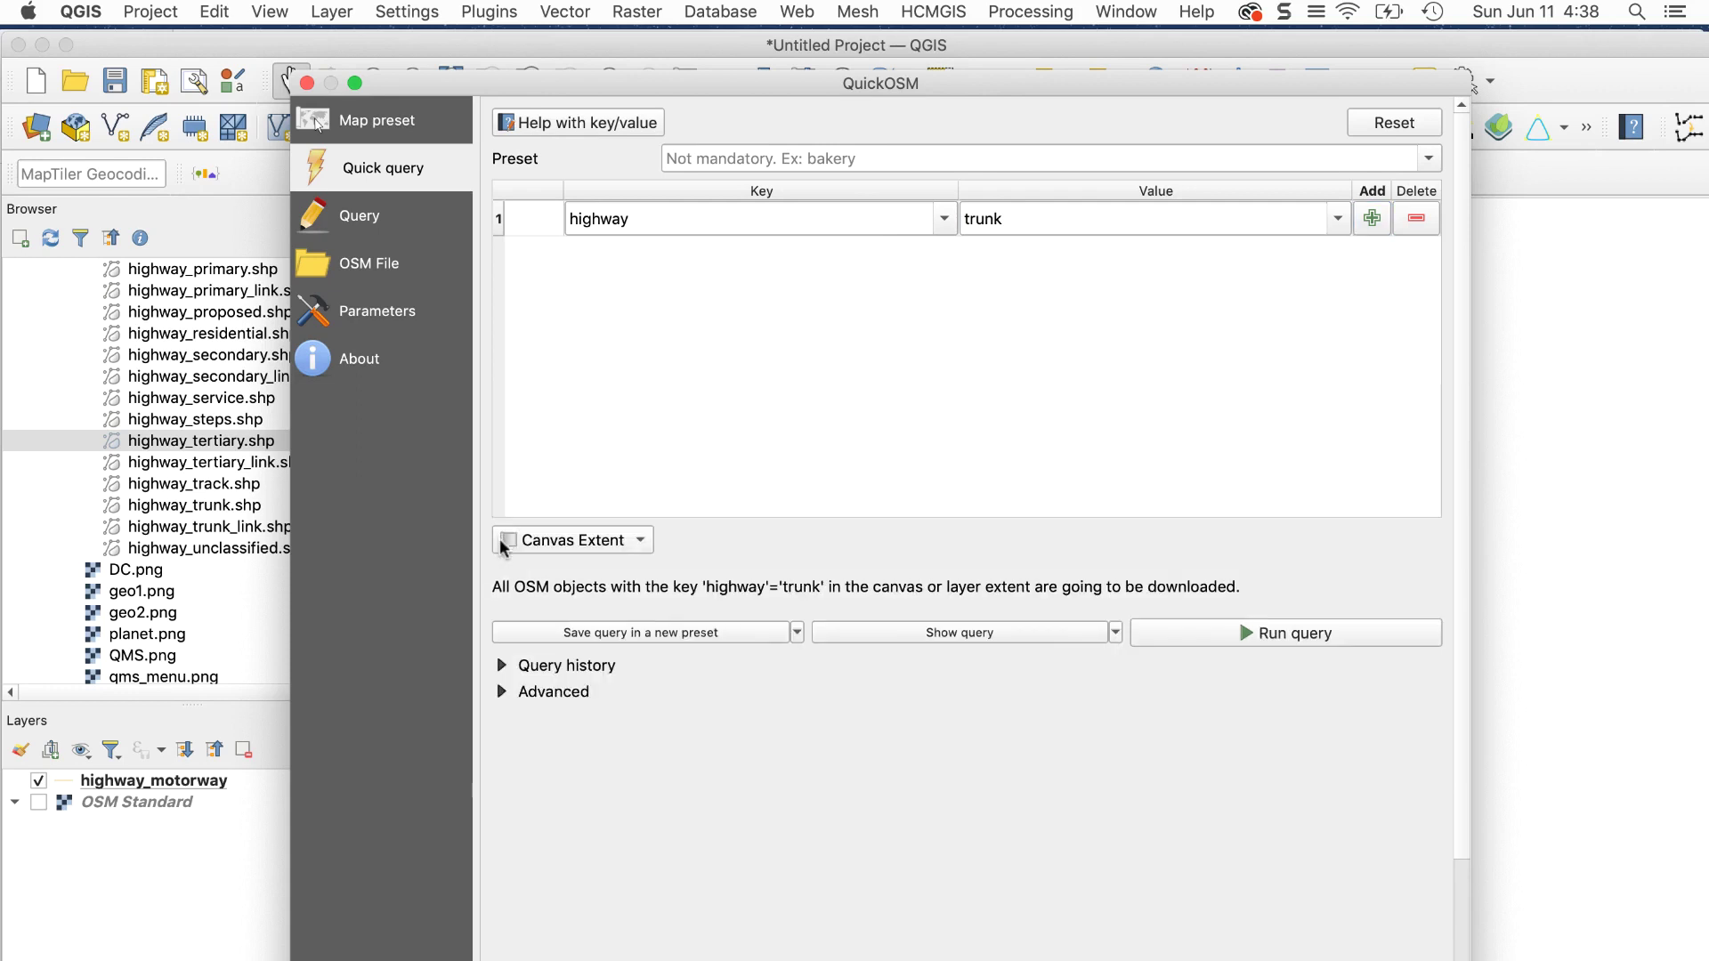
left_click(502, 693)
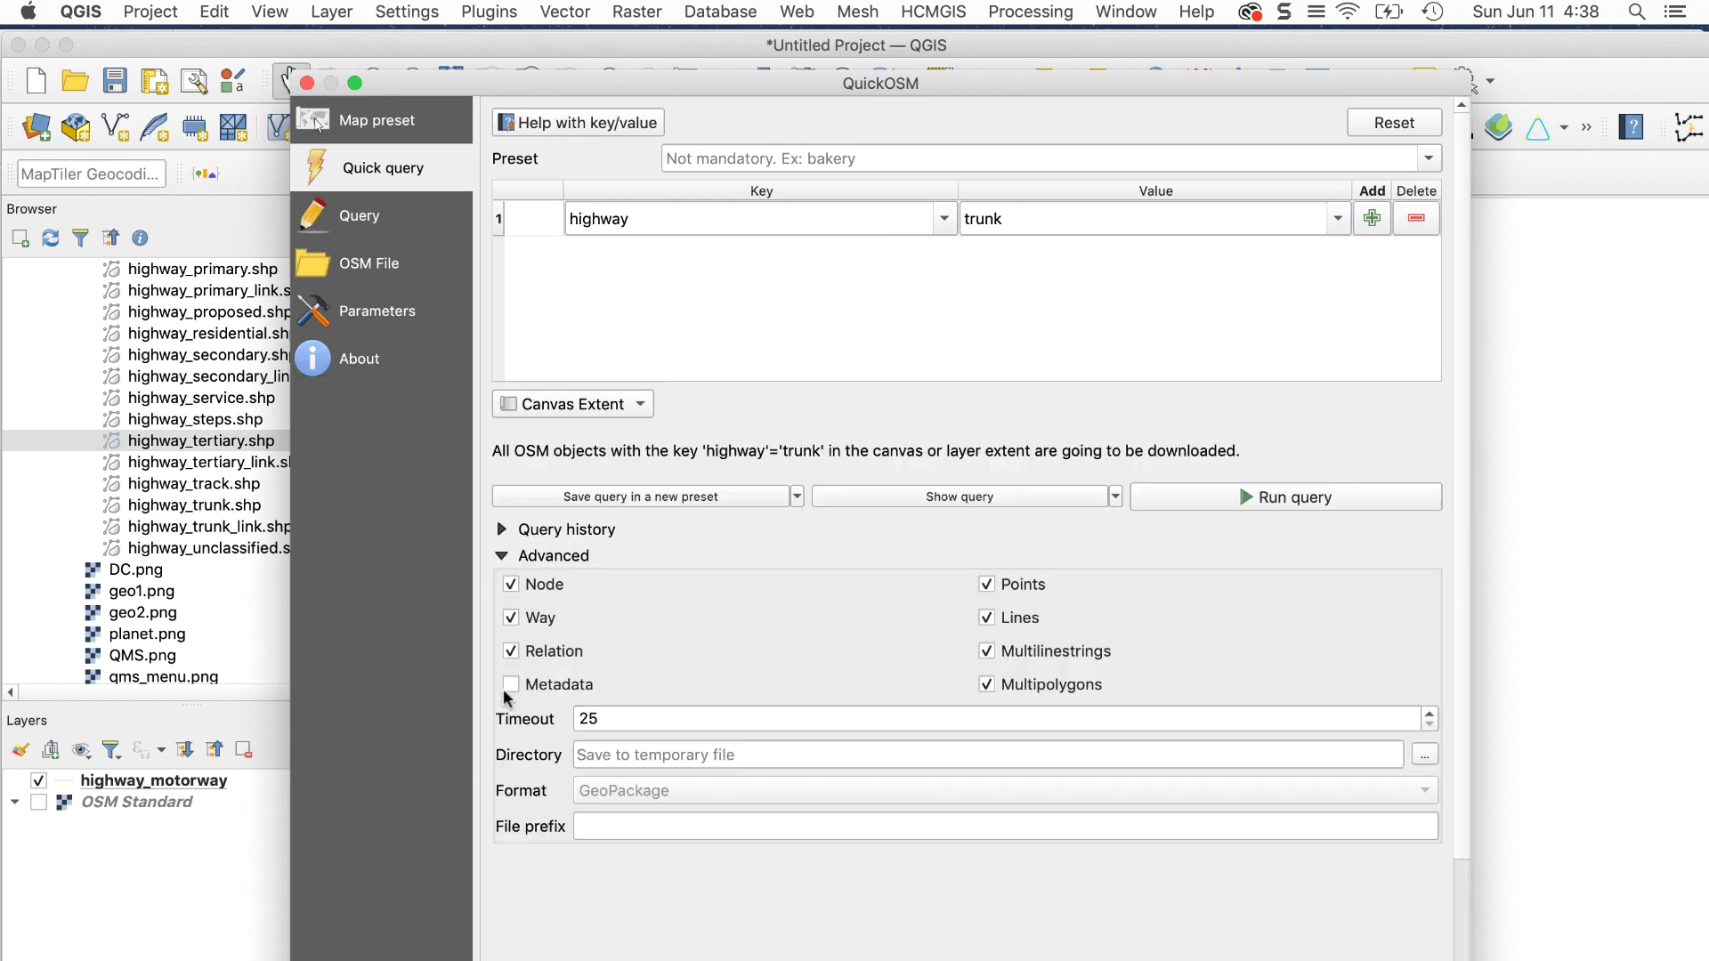
left_click(986, 587)
left_click(1198, 498)
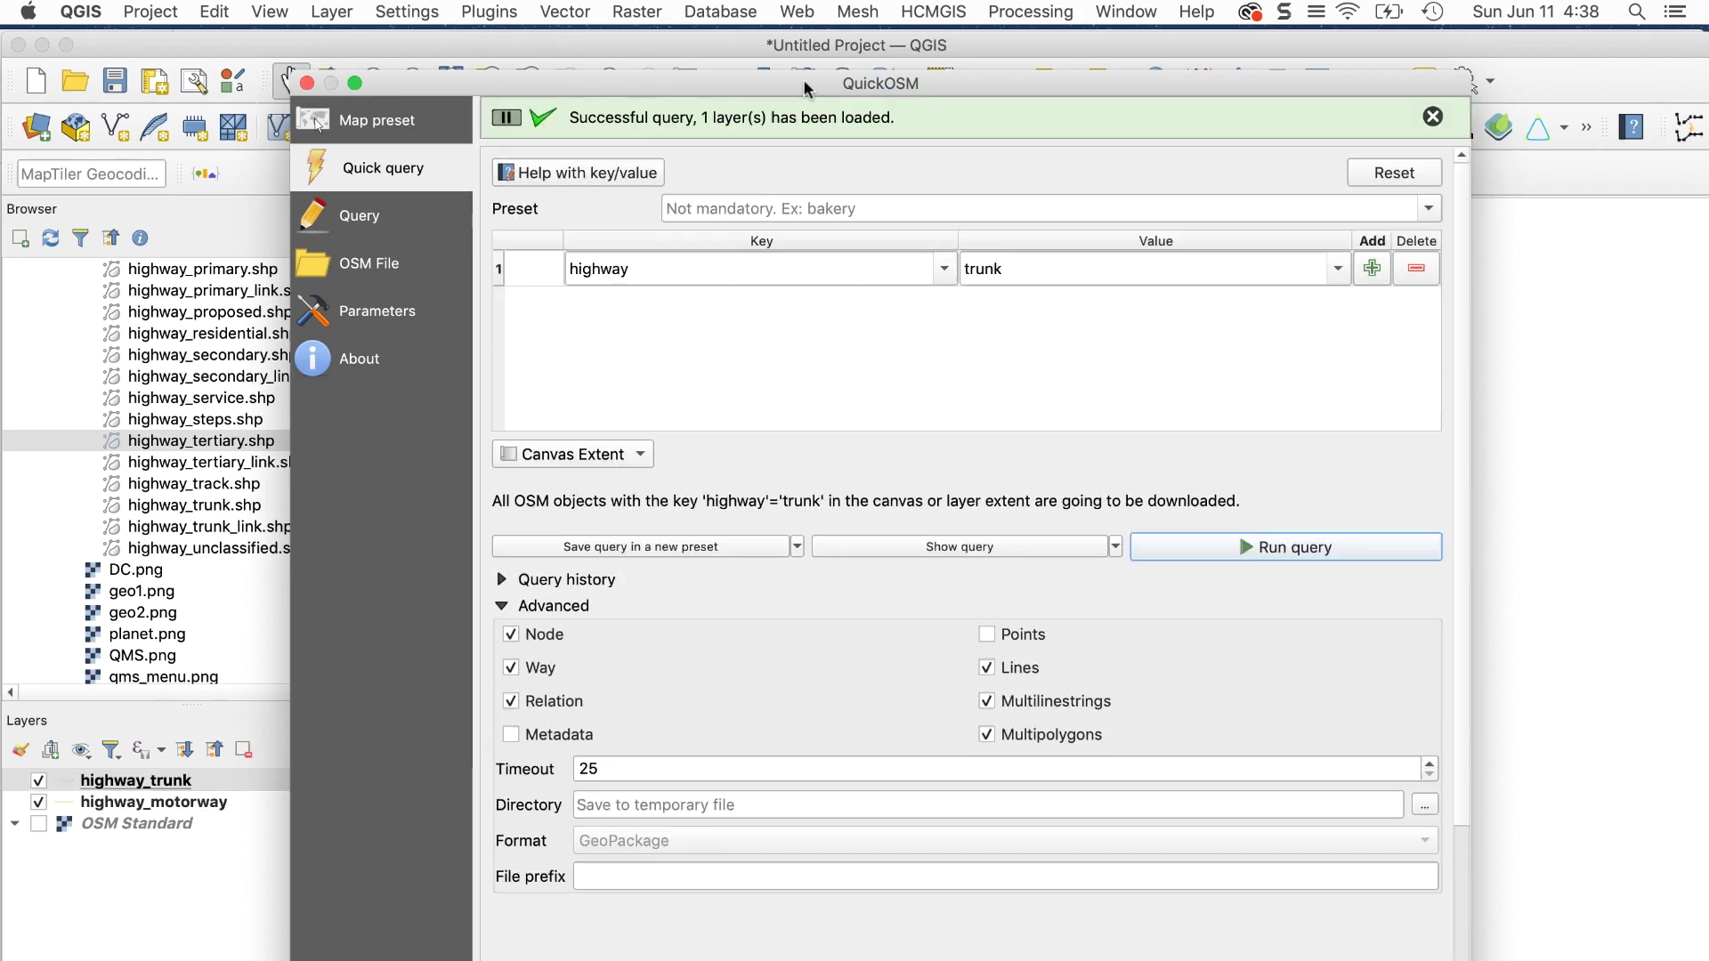
key("Escape")
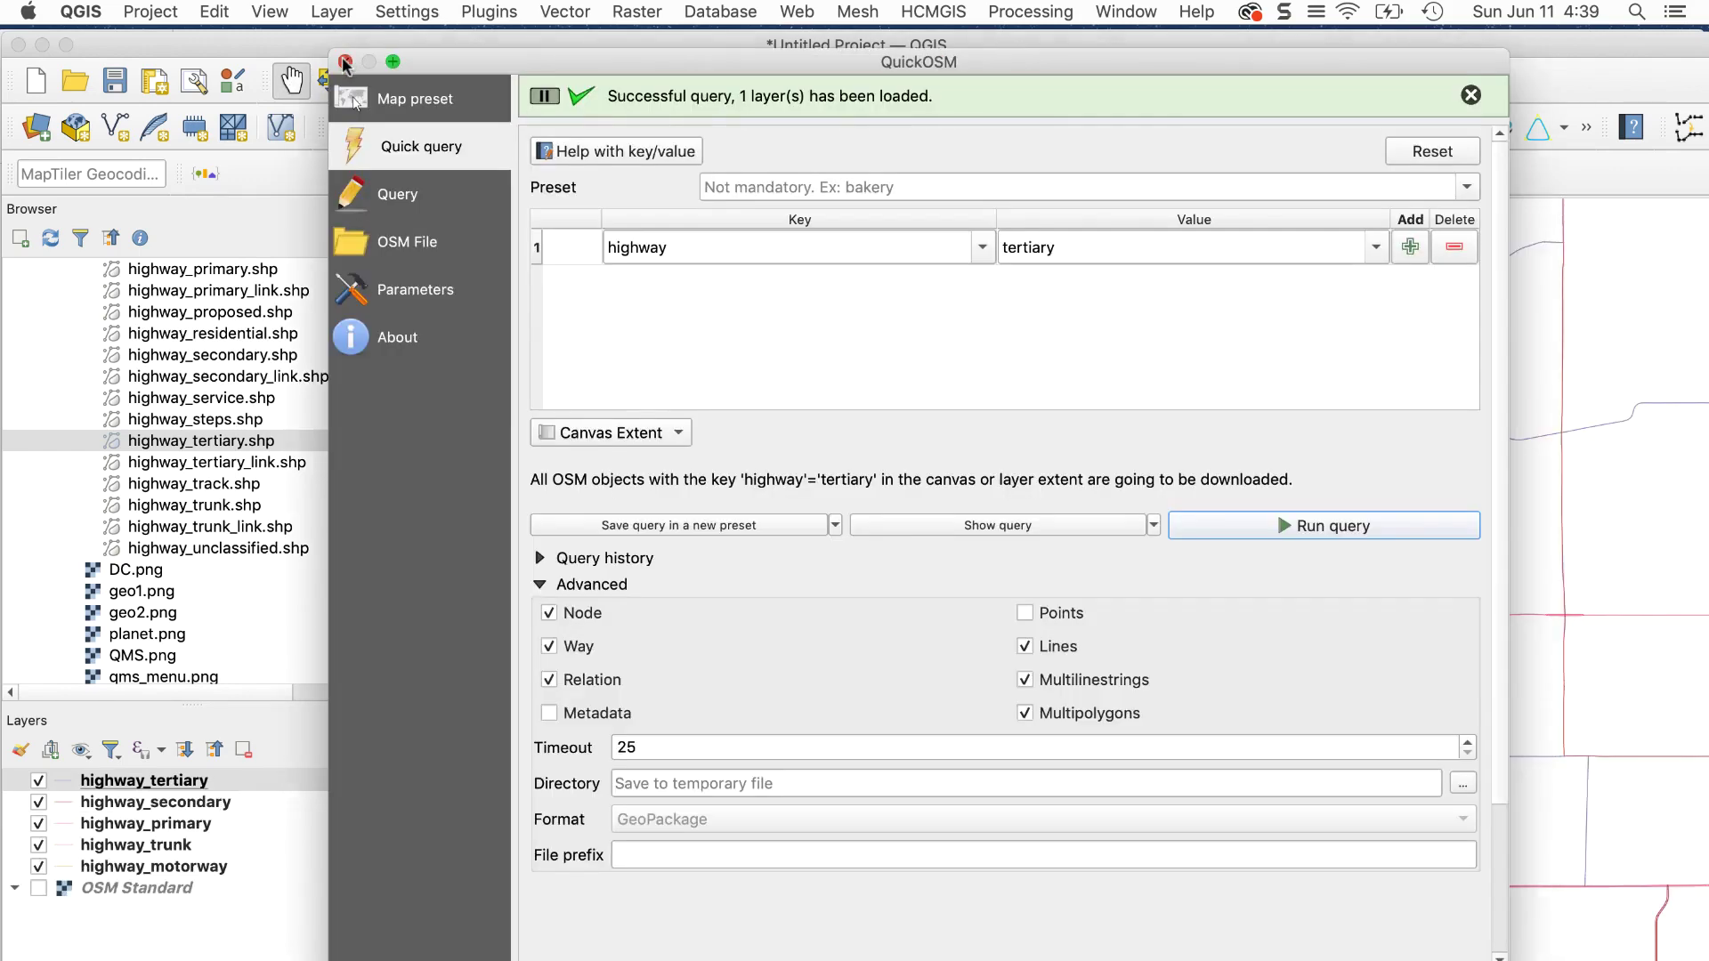
Step: Close the QuickOSM window to view the loaded highway layers
left_click(344, 61)
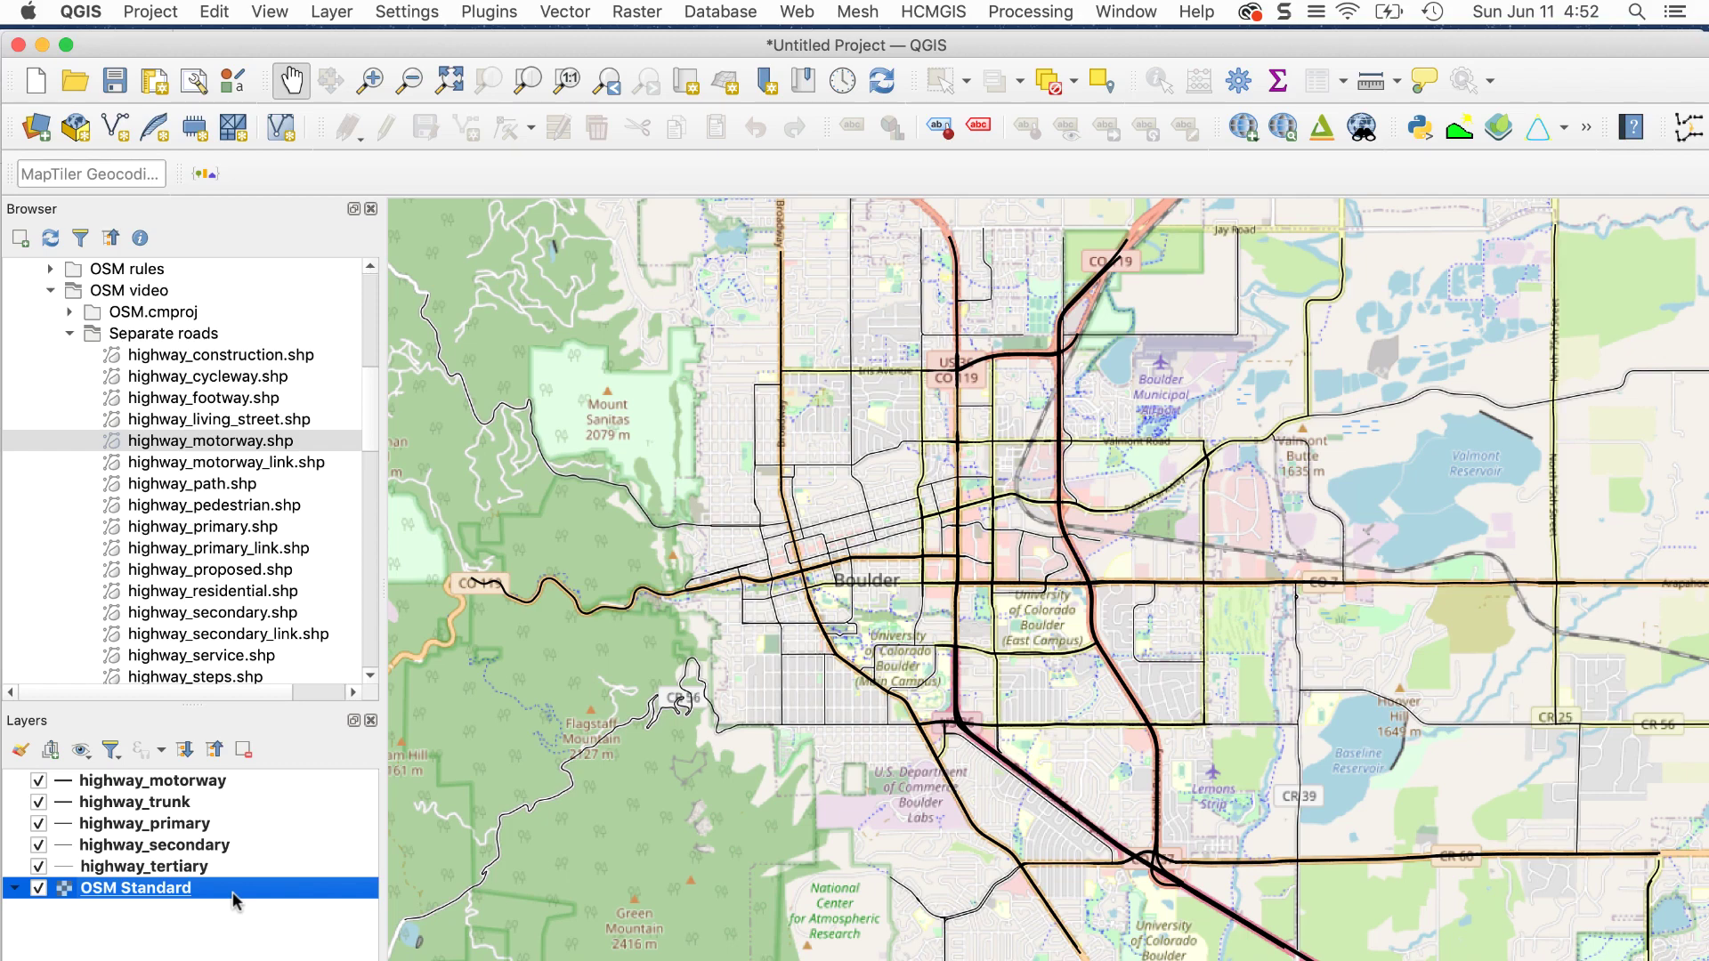
Step: Lower the OSM Standard basemap's global opacity to 60.4% in its Transparency properties
double_click(236, 890)
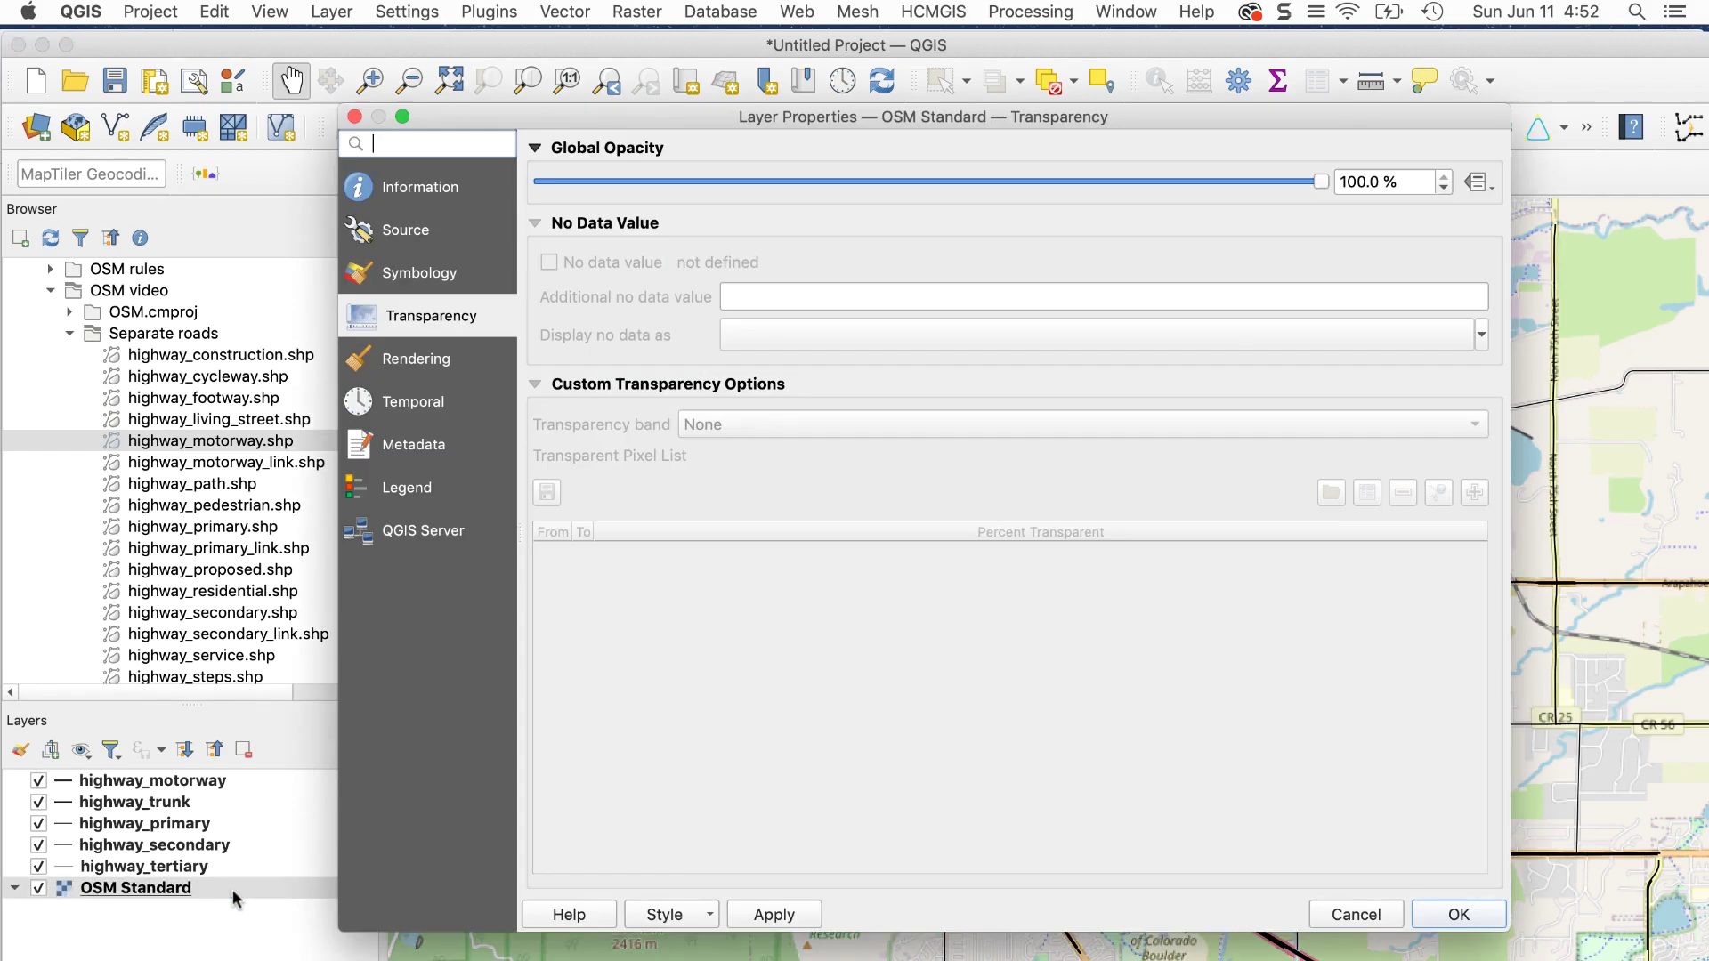
left_click_drag(1324, 181, 1012, 183)
left_click(1458, 912)
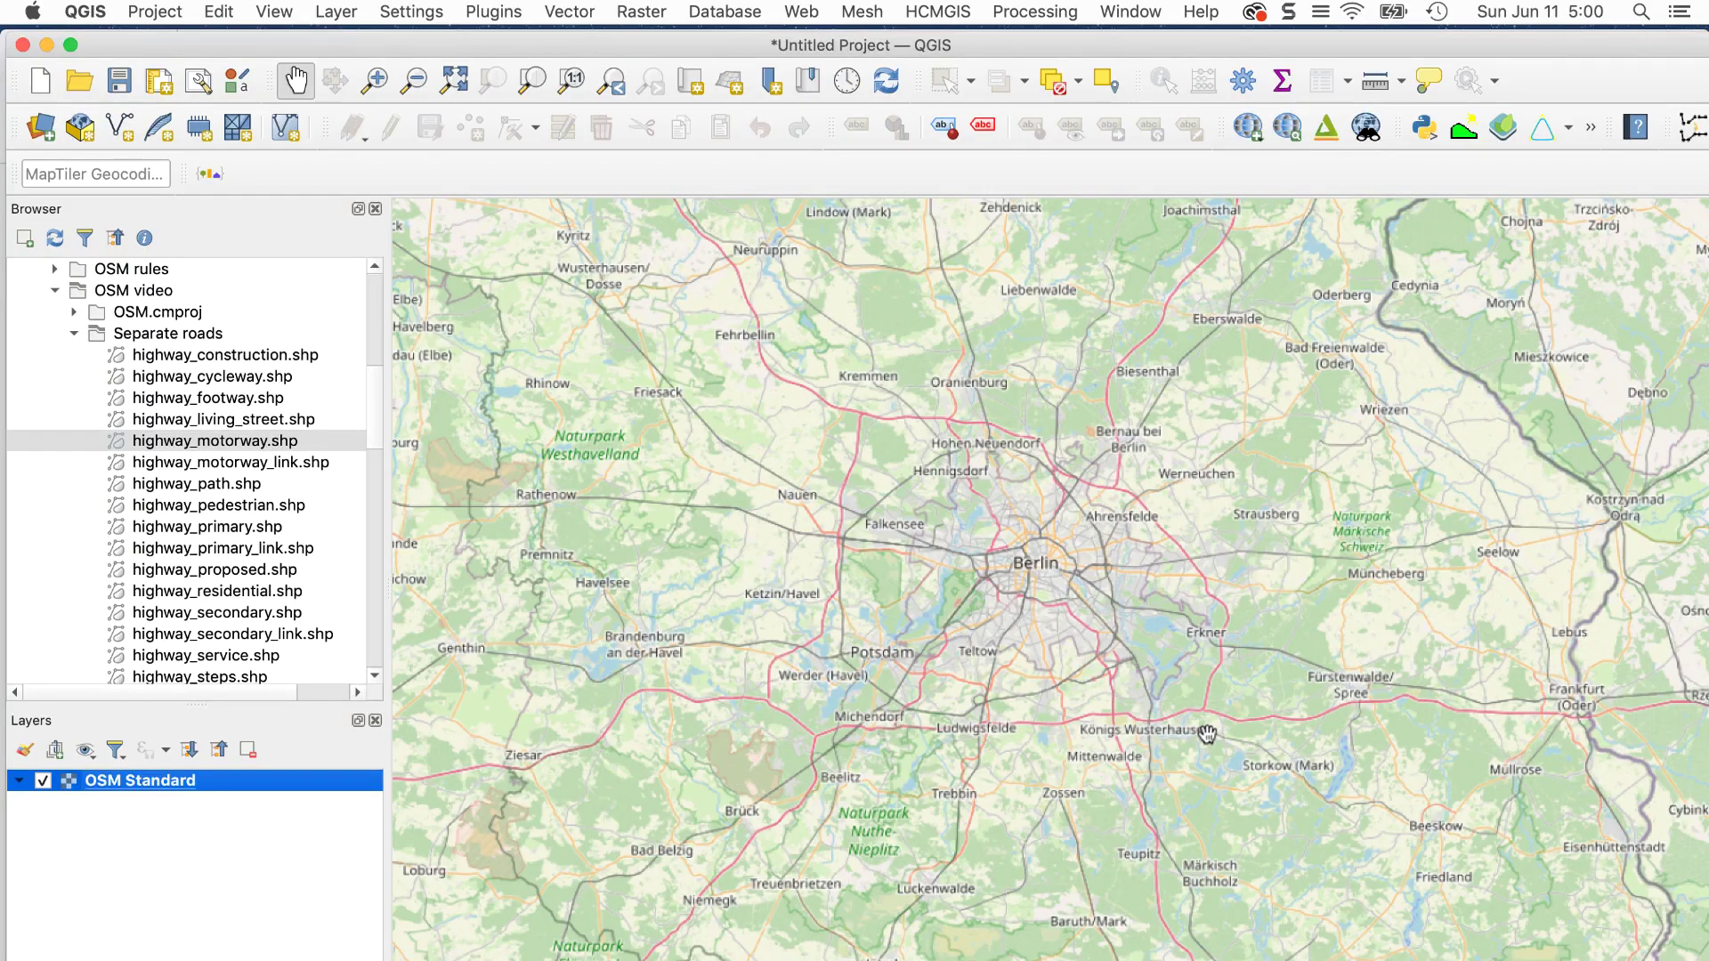
Step: Run an unfiltered QuickOSM query over the canvas extent and dismiss the out-of-memory error
left_click(570, 11)
mouse_move(636, 111)
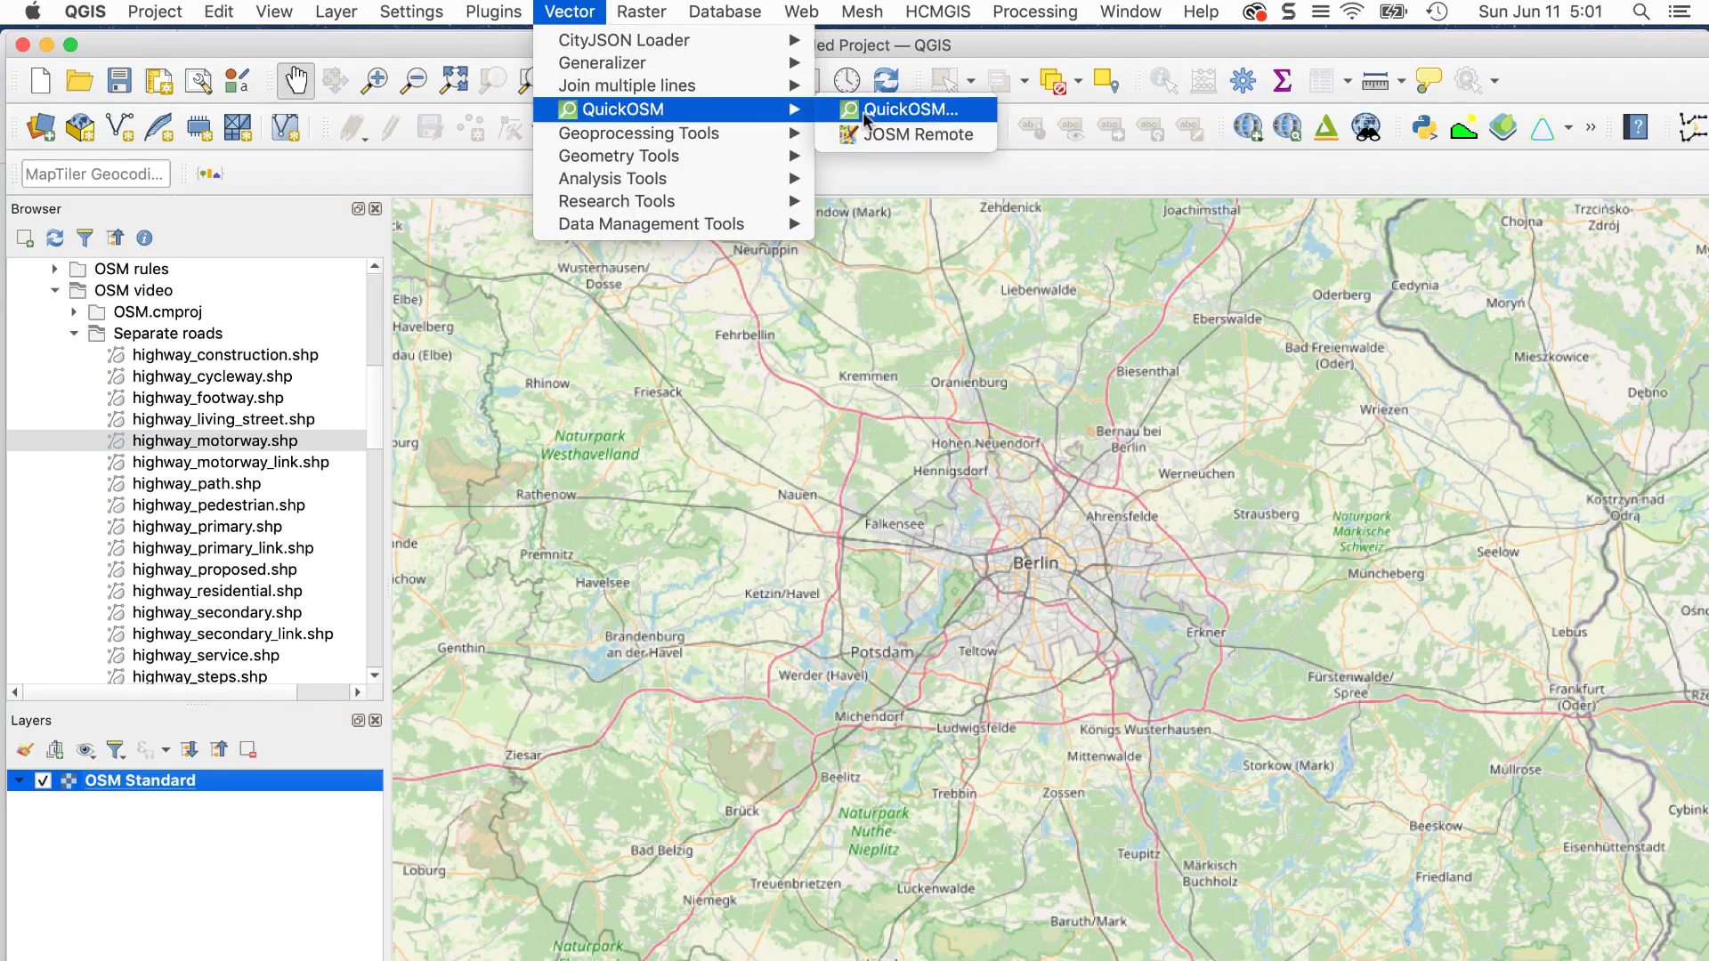
left_click(863, 121)
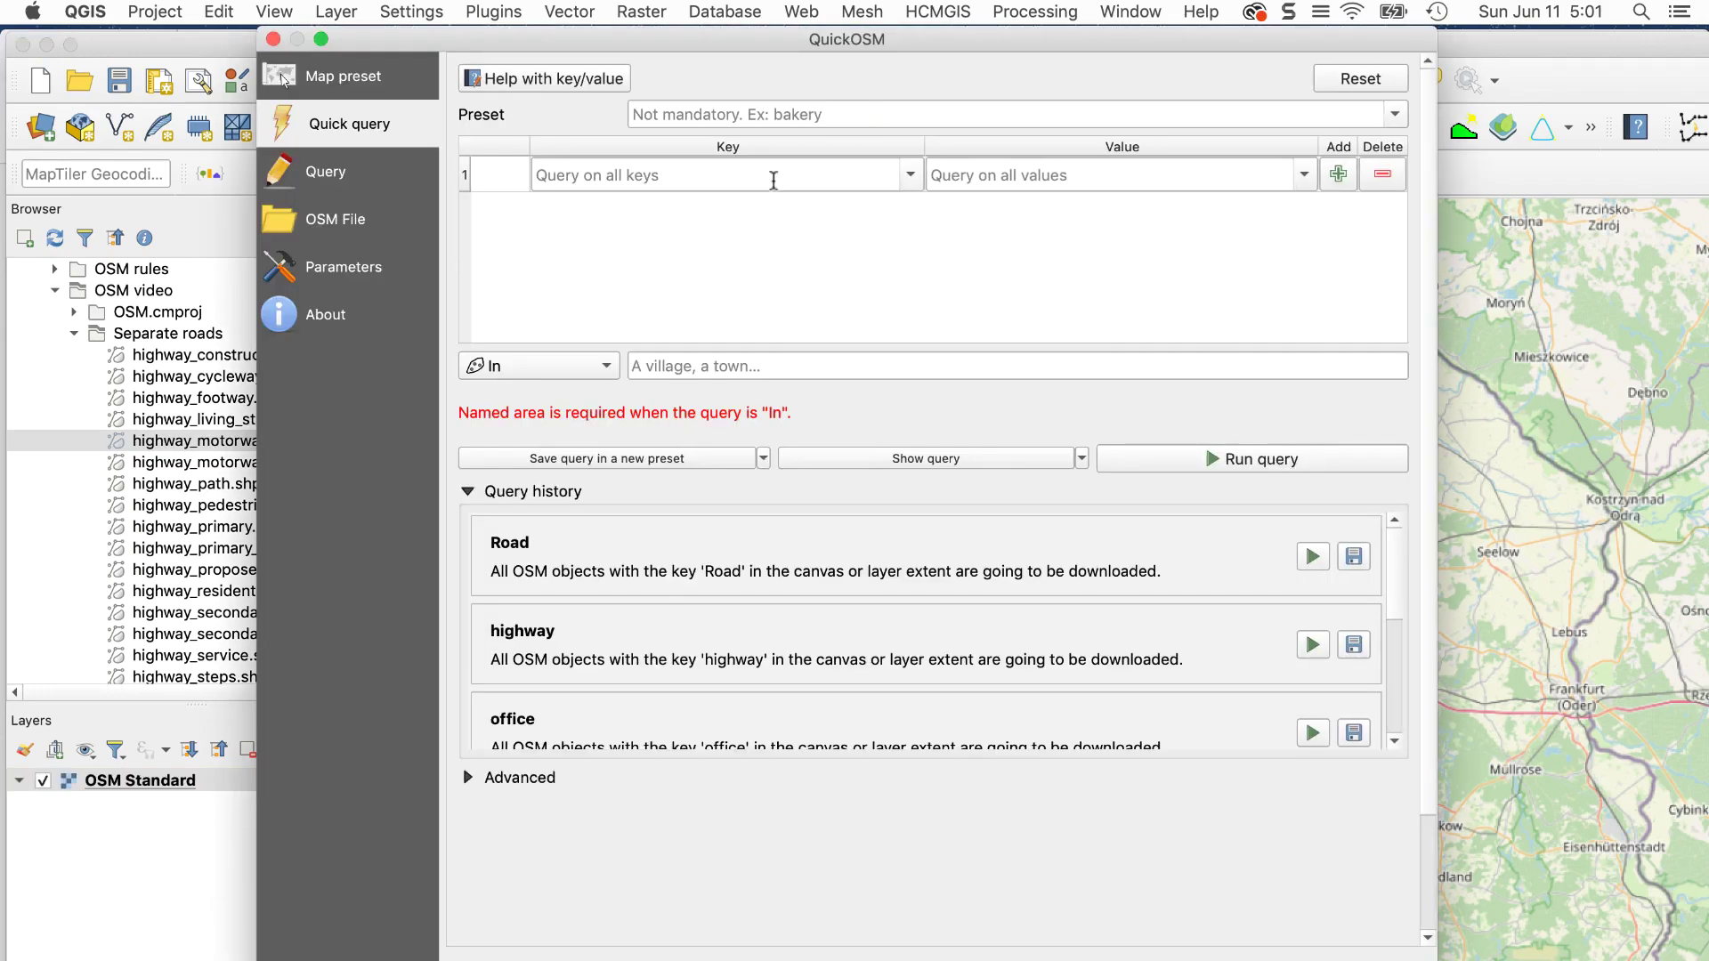
left_click(590, 365)
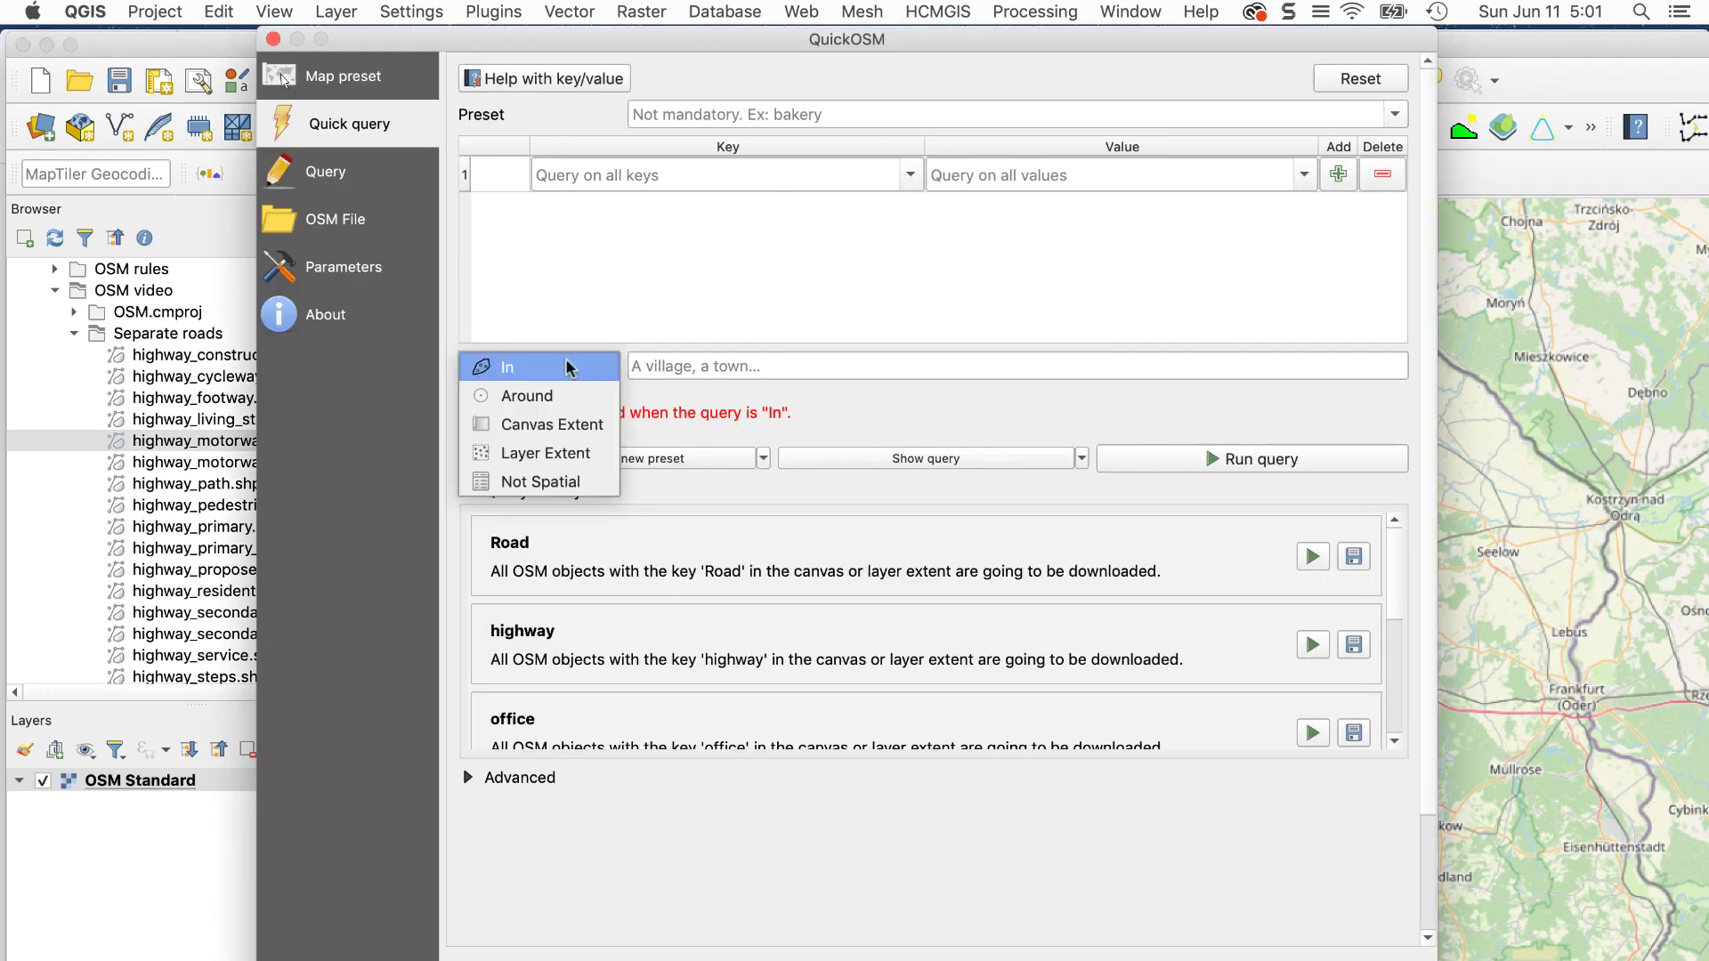
left_click(534, 424)
left_click(1340, 459)
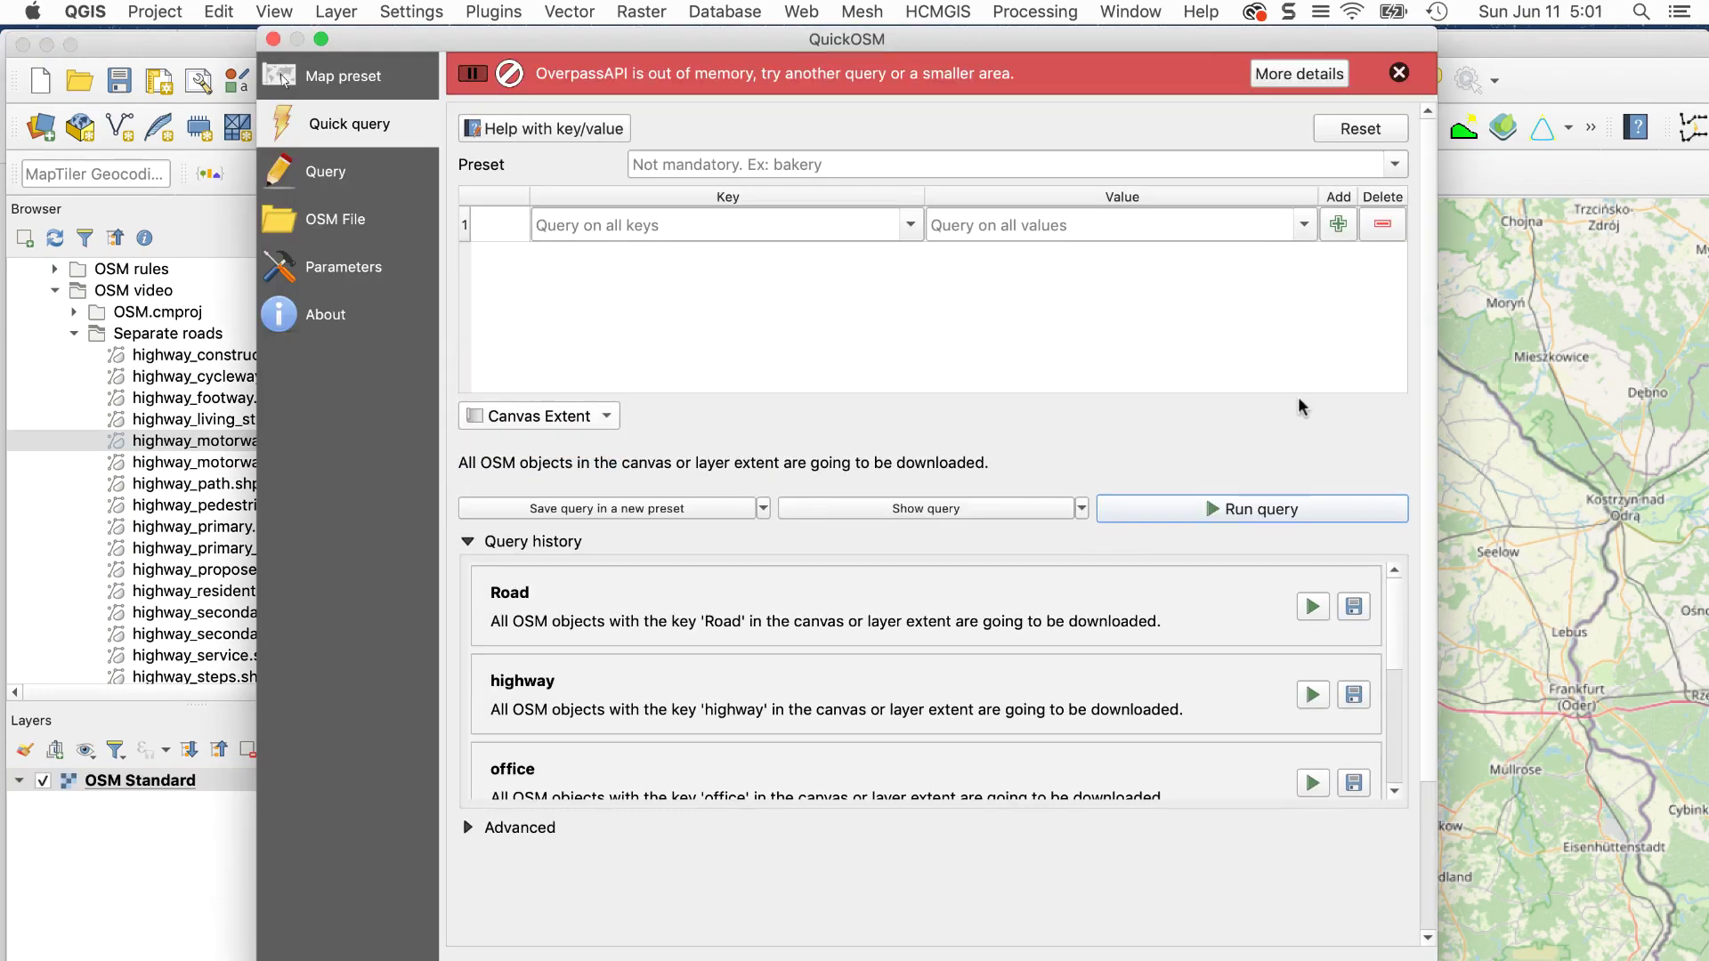
left_click(1399, 73)
Step: Retry the query with key highway only and dismiss the timeout error
left_click(634, 181)
type("highway")
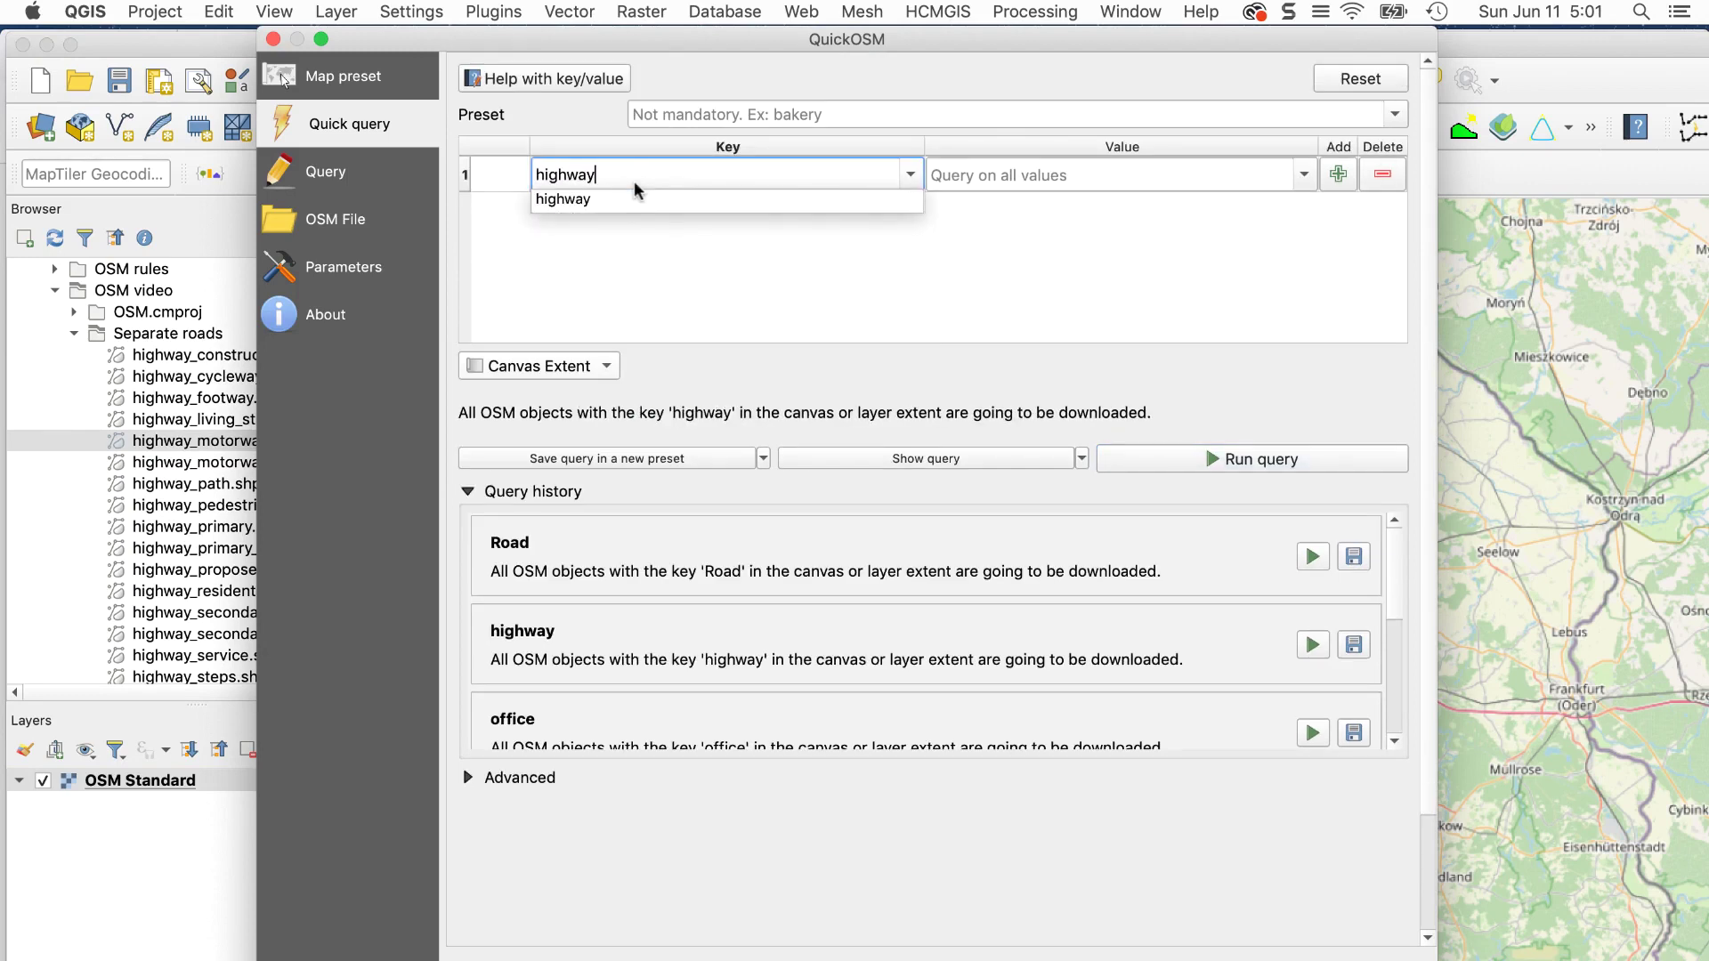
key("Return")
left_click(1146, 467)
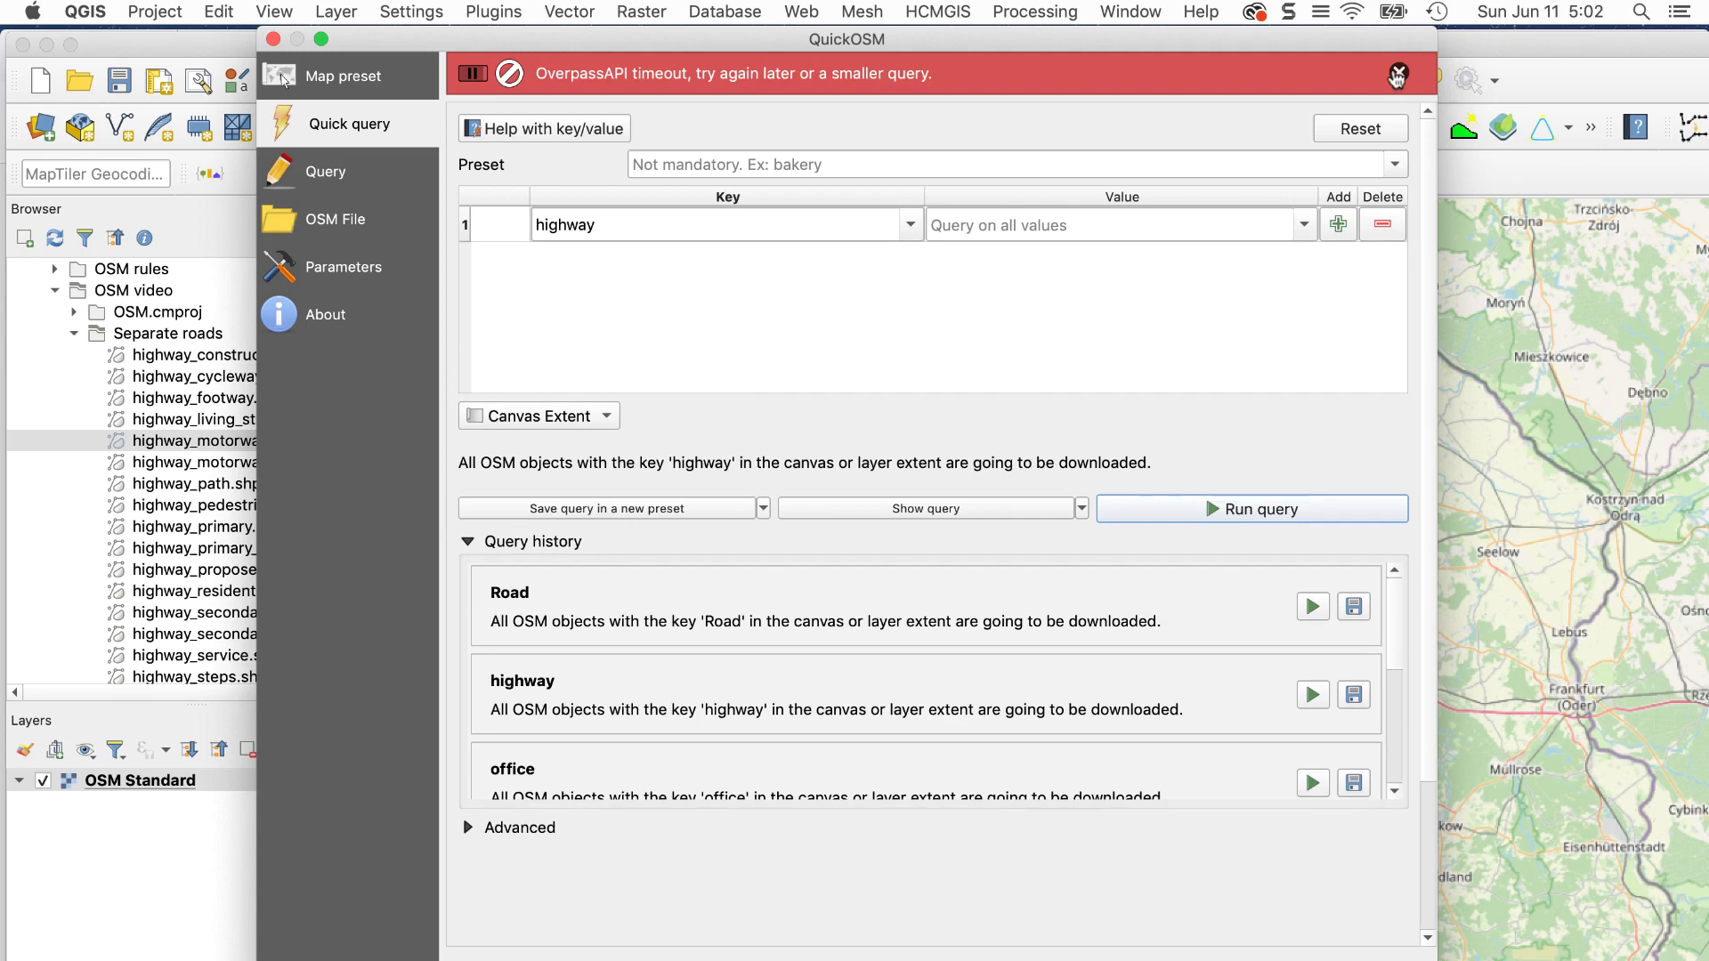
left_click(1397, 75)
Step: Add the value motorway and run the highway = motorway query
left_click(970, 174)
type("motorway")
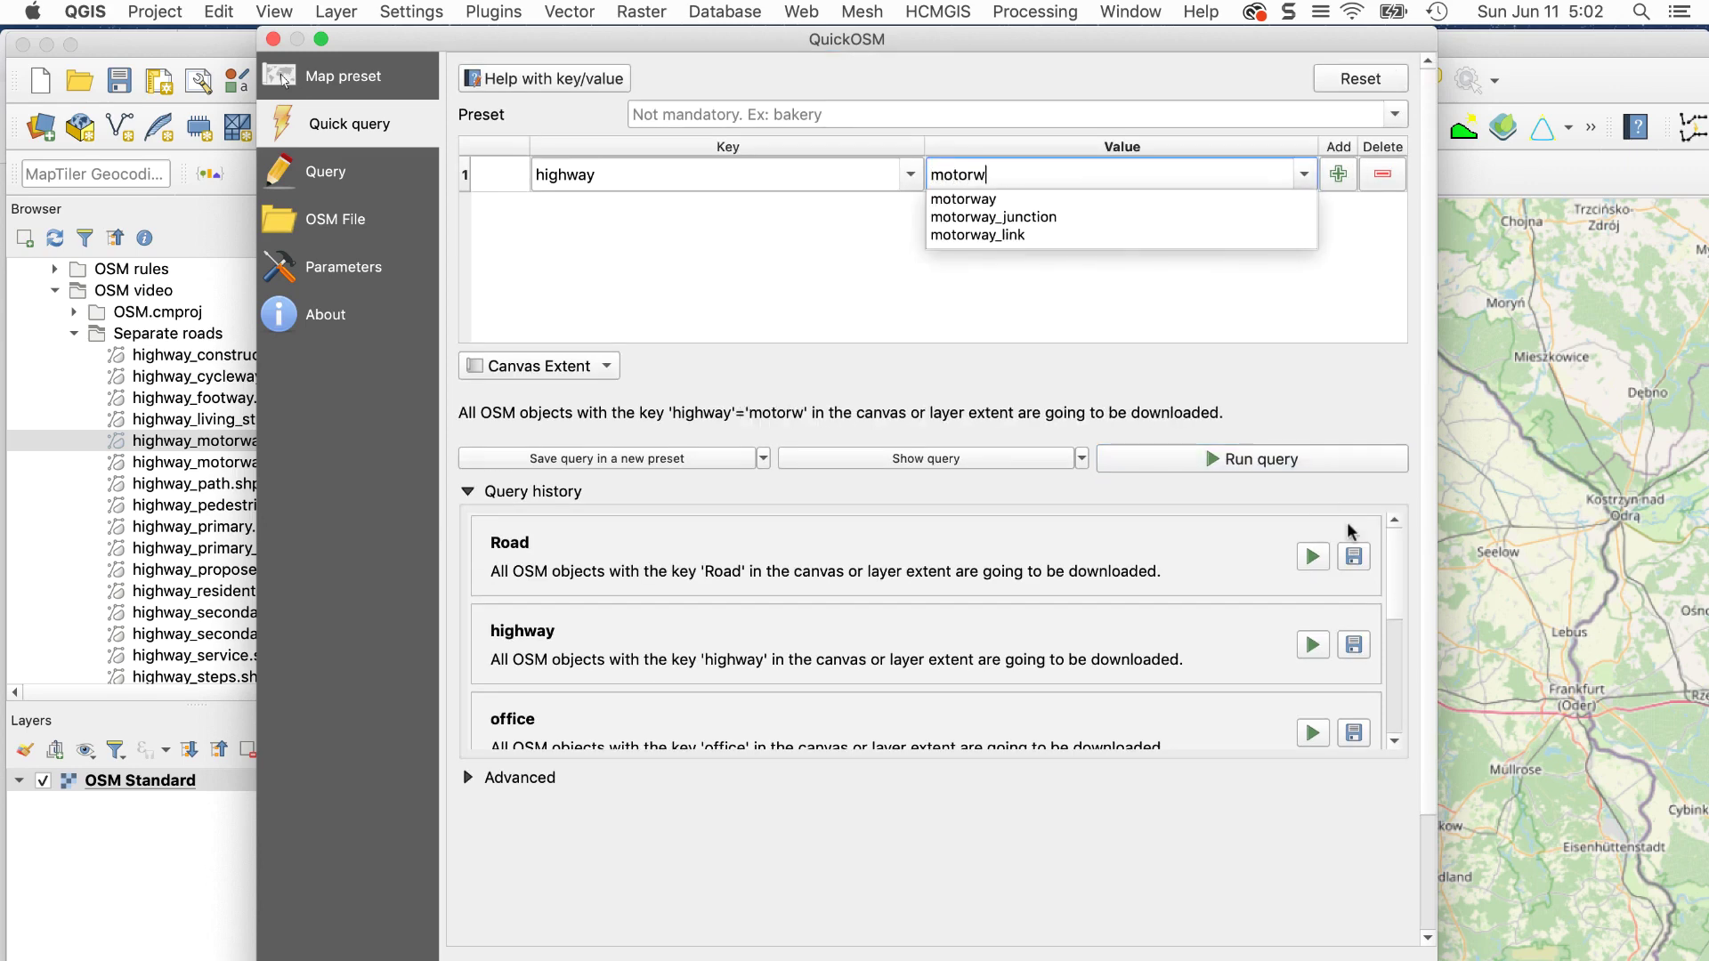
left_click(1281, 460)
left_click(1295, 462)
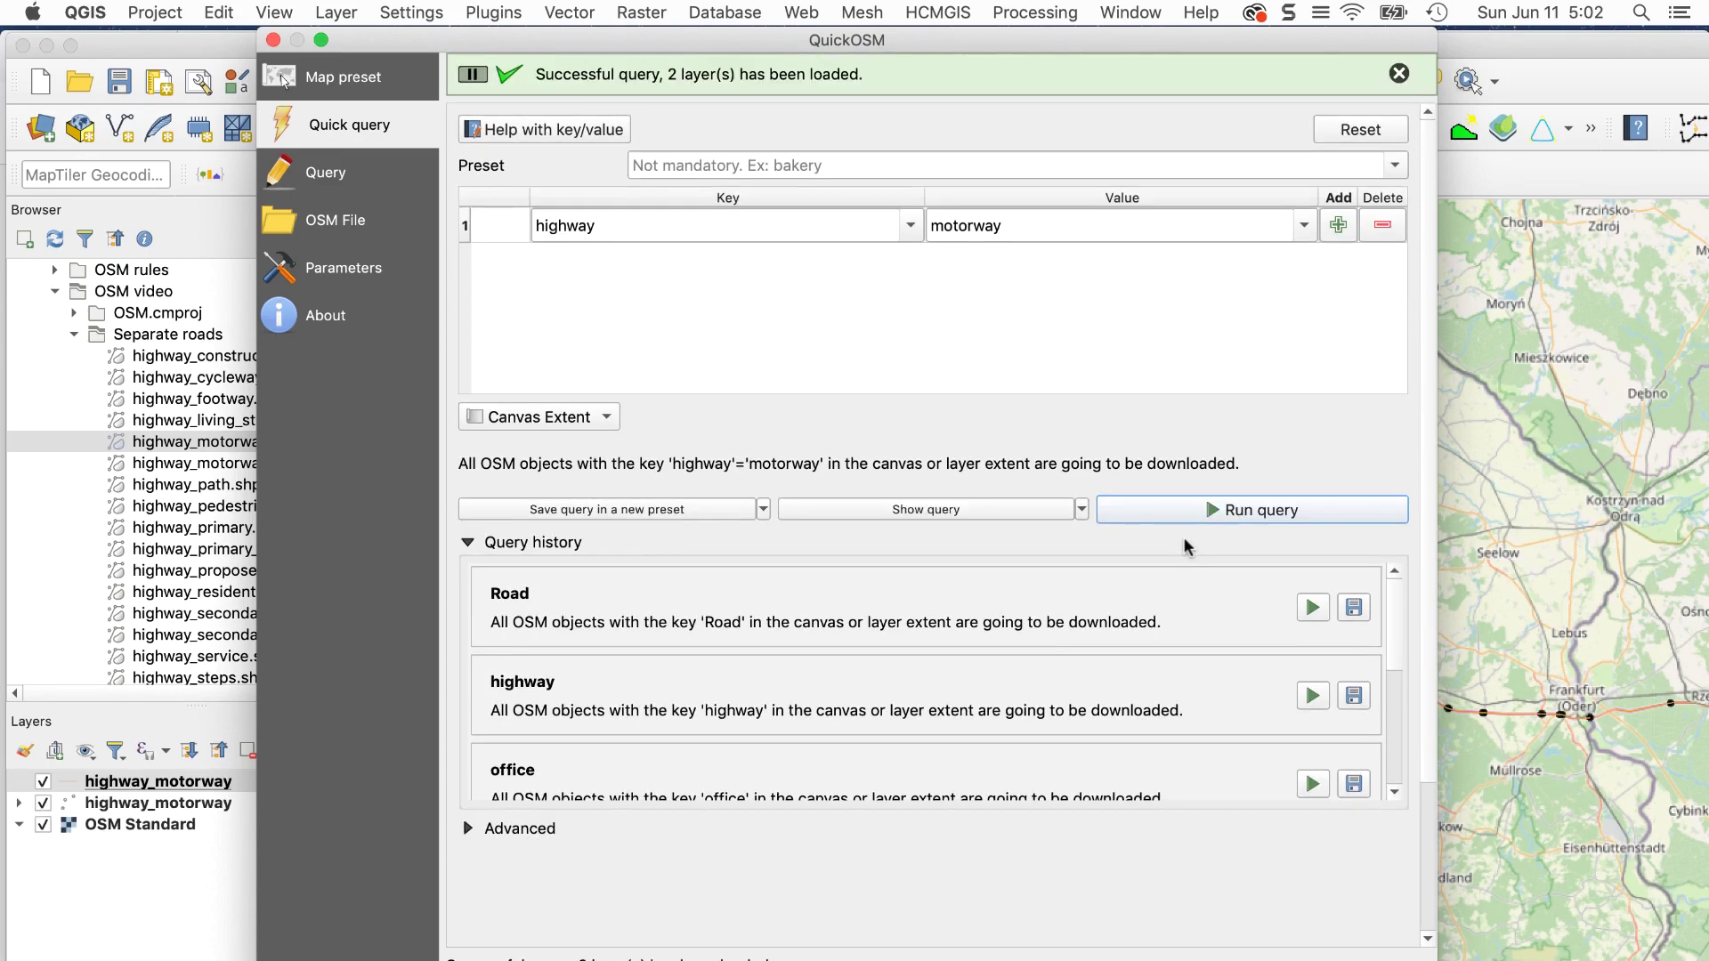
Step: Close QuickOSM, hide the highway_motorway points layer, and toggle OSM Standard off and on
left_click(273, 39)
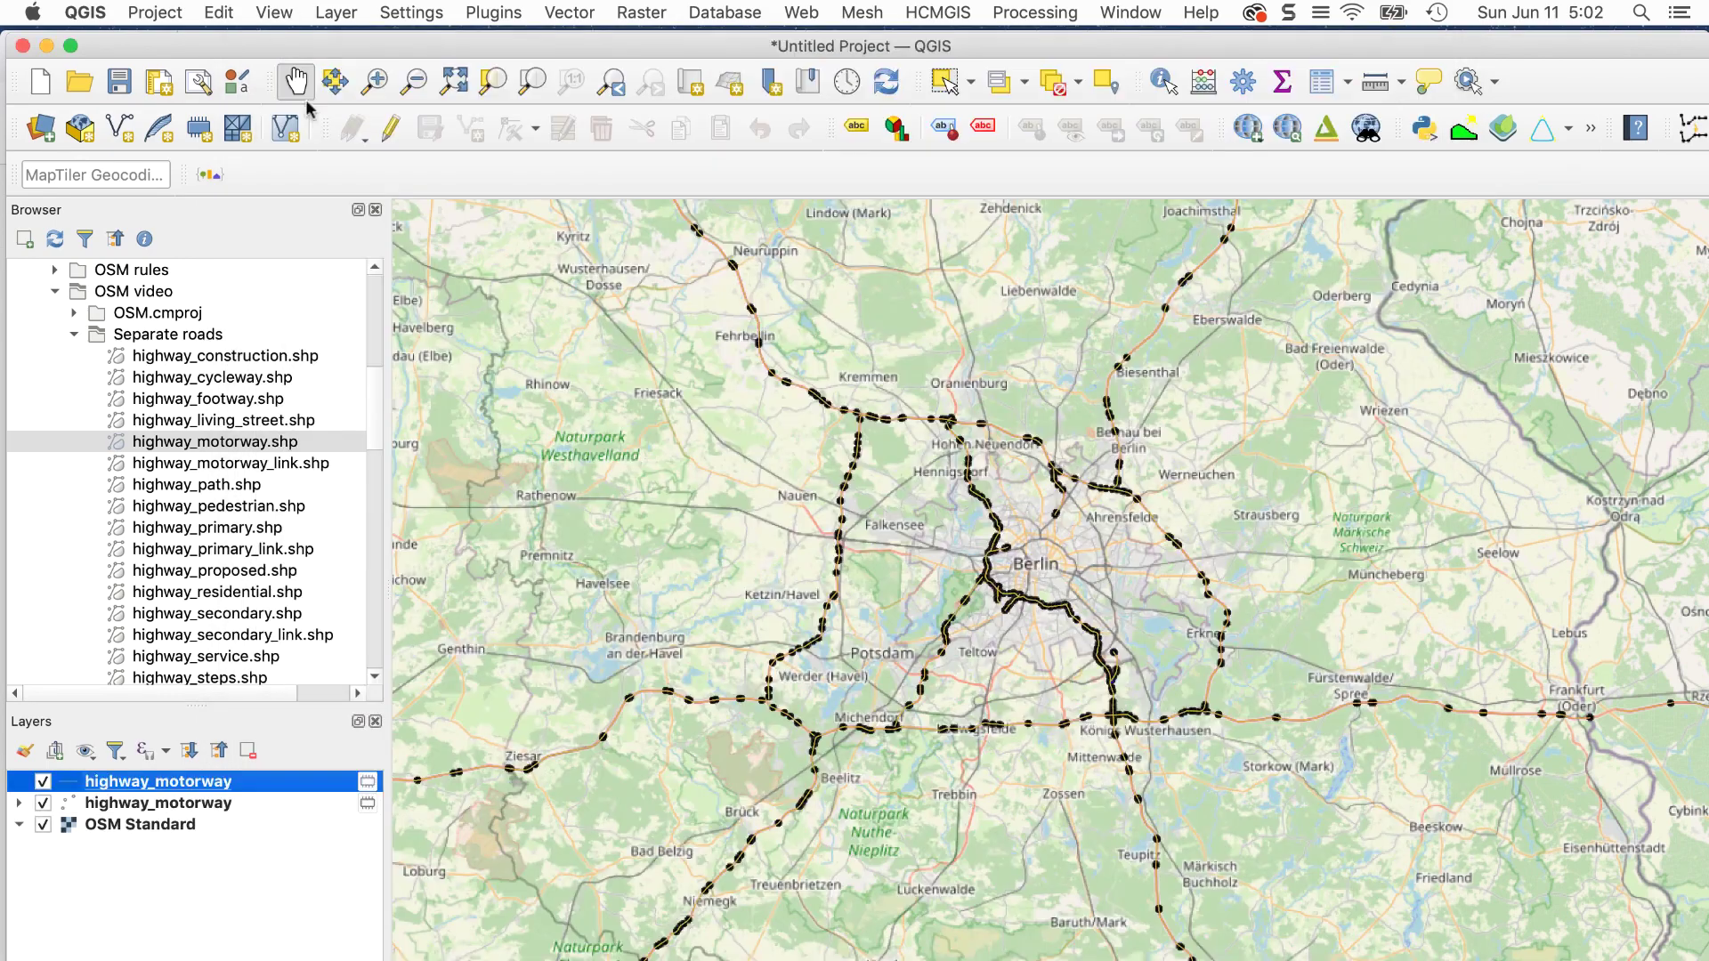
left_click(42, 803)
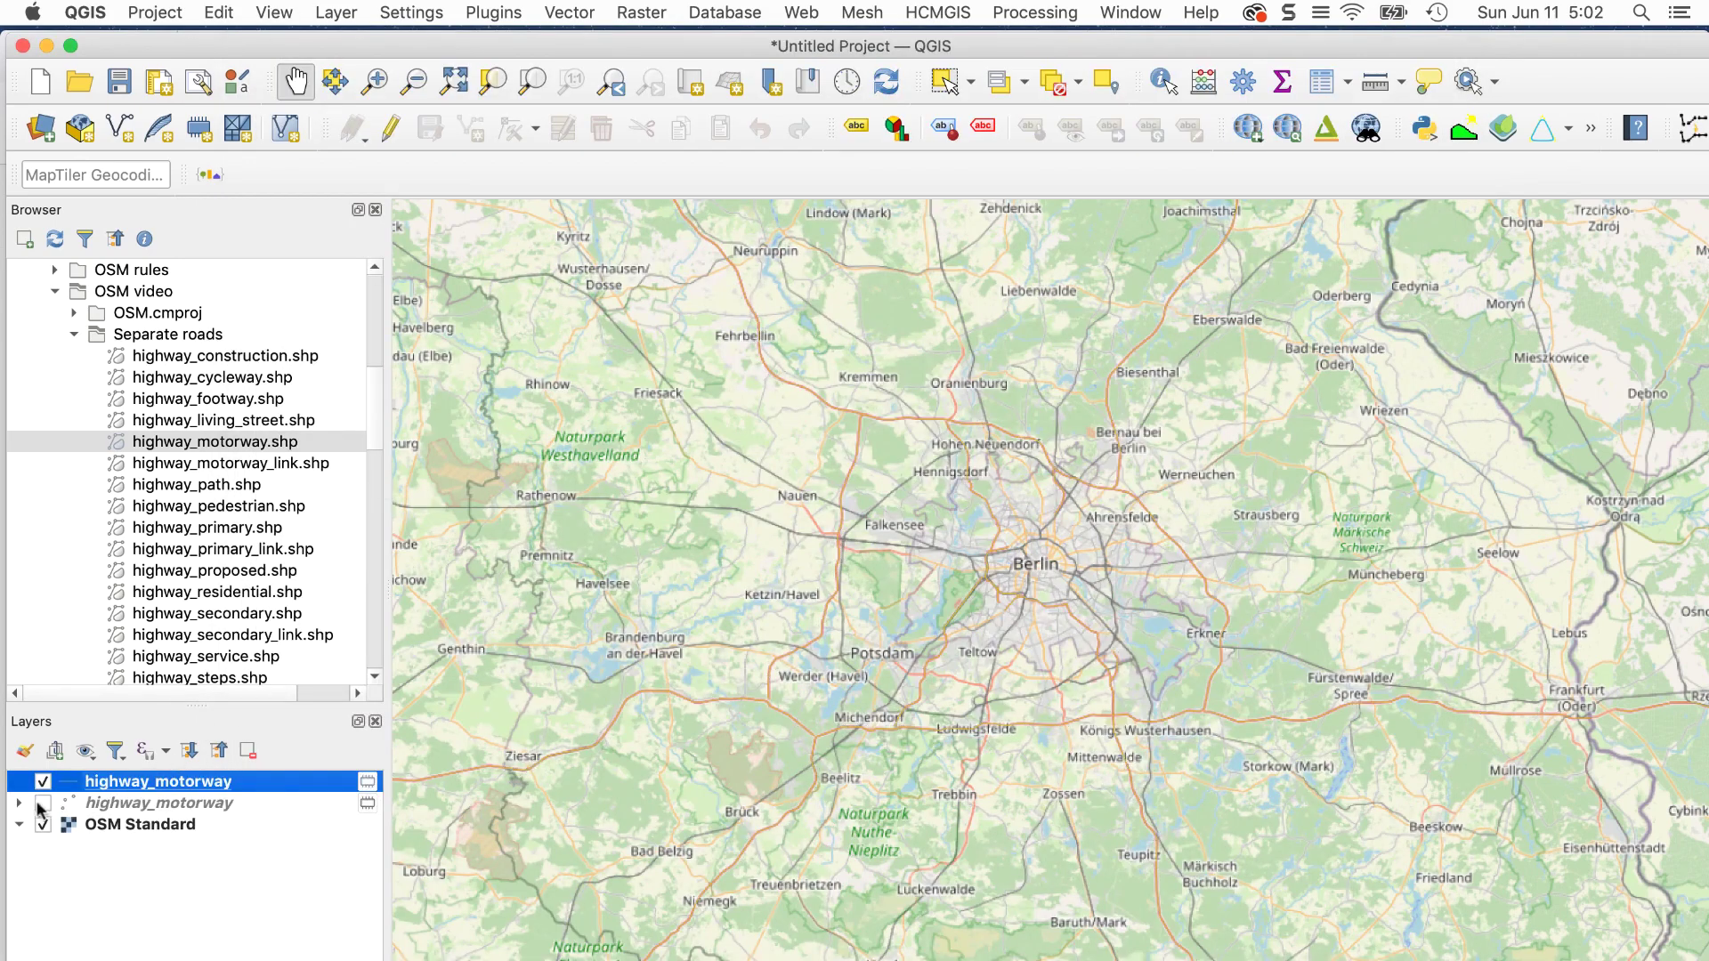
left_click(42, 826)
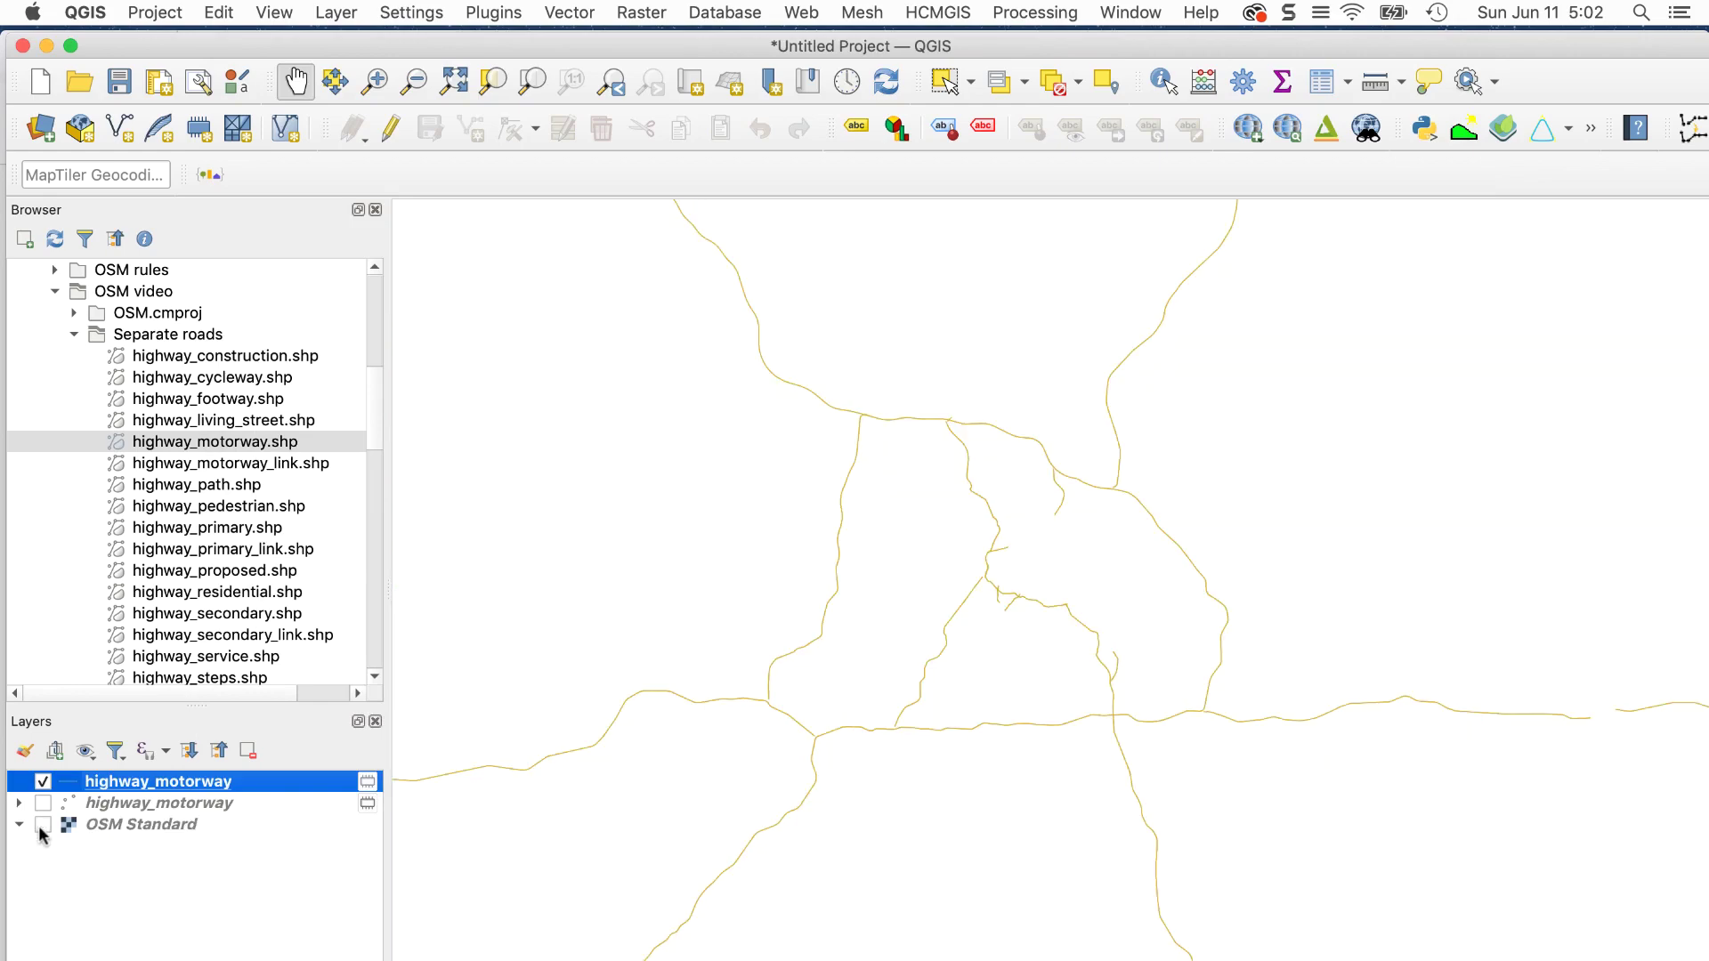
left_click(42, 826)
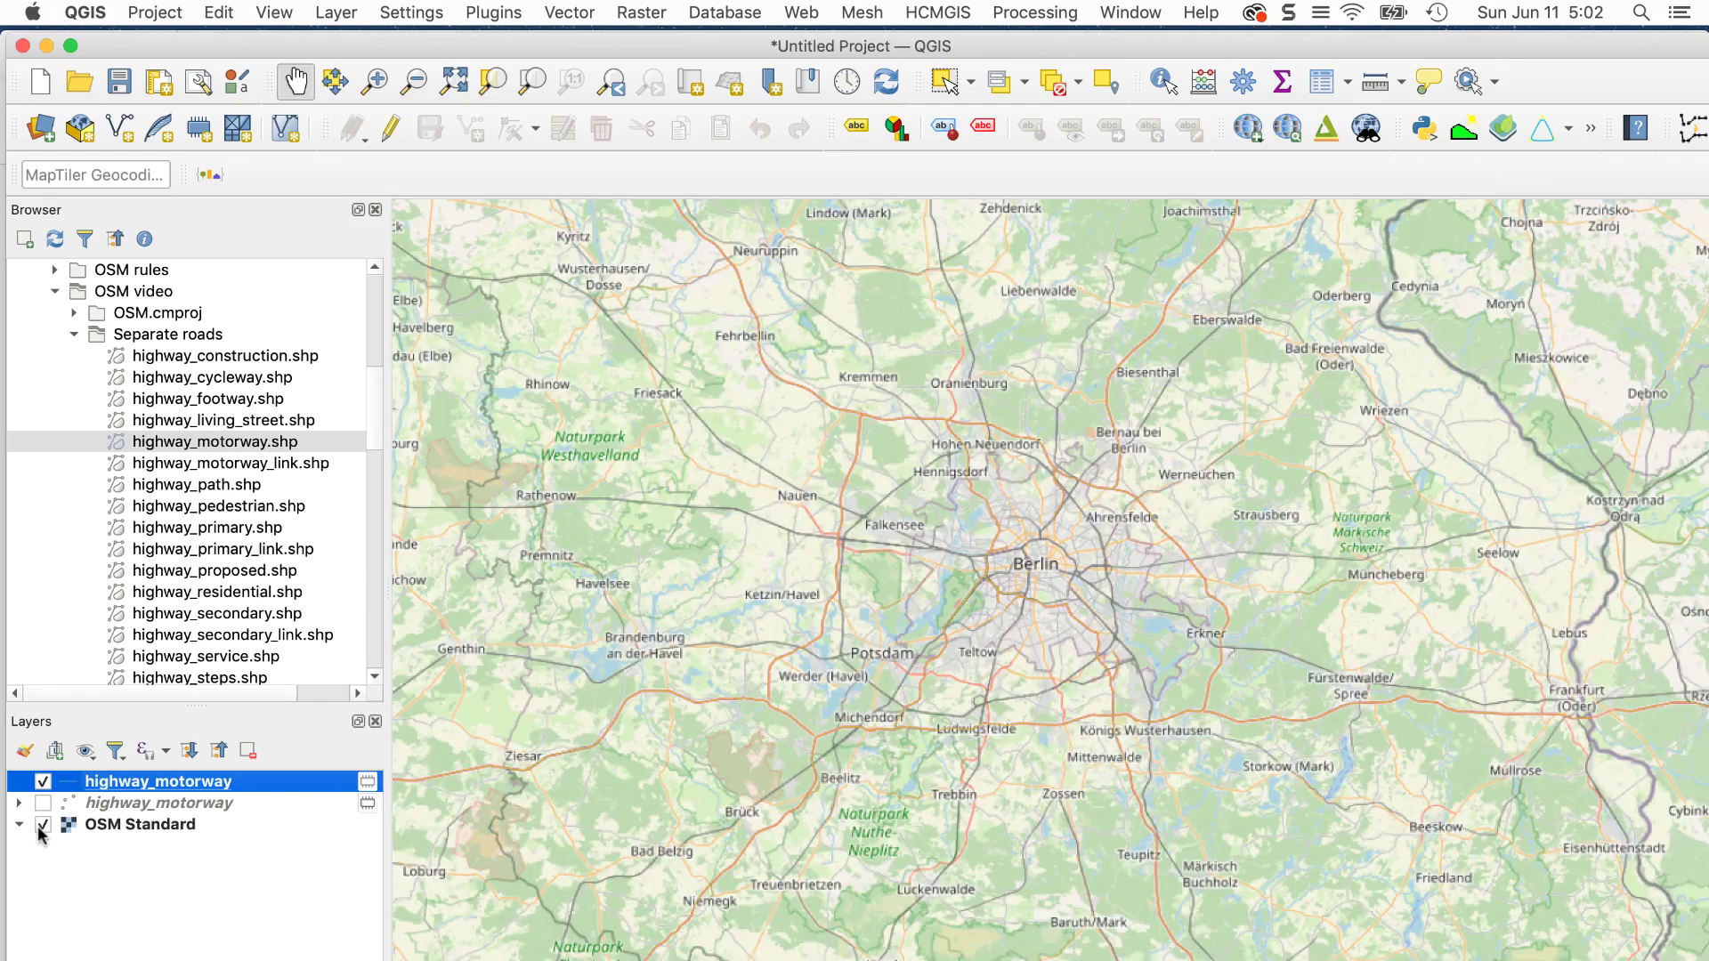